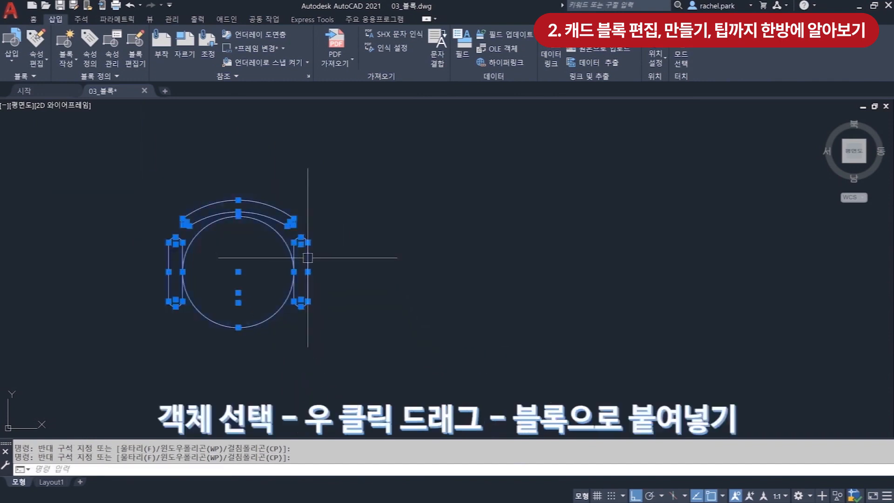
# Paste the selected chair geometry as a block up and to the right of the original, and display the block's properties
pyautogui.moveTo(308, 258); pyautogui.dragTo(580, 176, button='right')
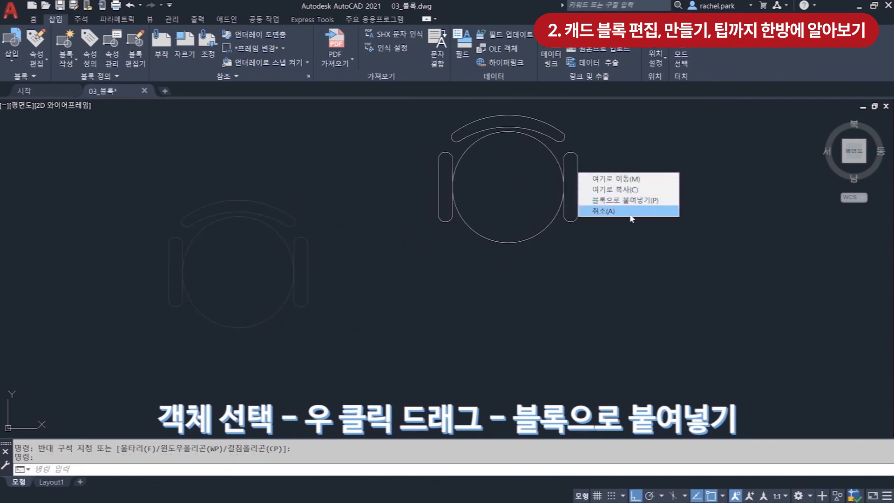
pyautogui.click(627, 201)
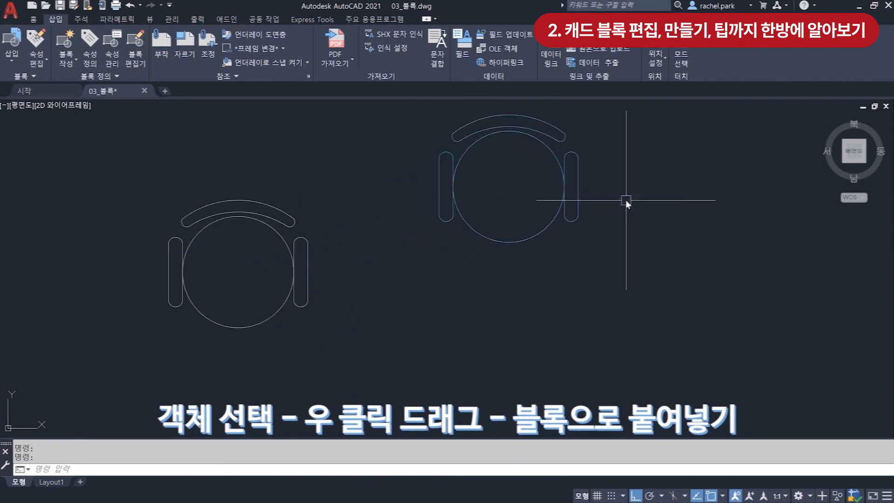
pyautogui.moveTo(581, 255); pyautogui.dragTo(638, 258, button='middle')
pyautogui.click(607, 240)
pyautogui.click(599, 229)
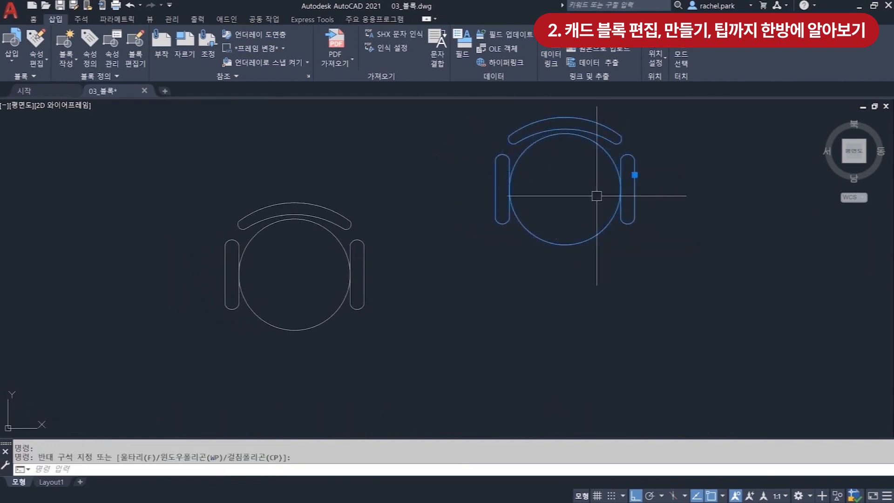
pyautogui.hotkey('ctrl', '1')
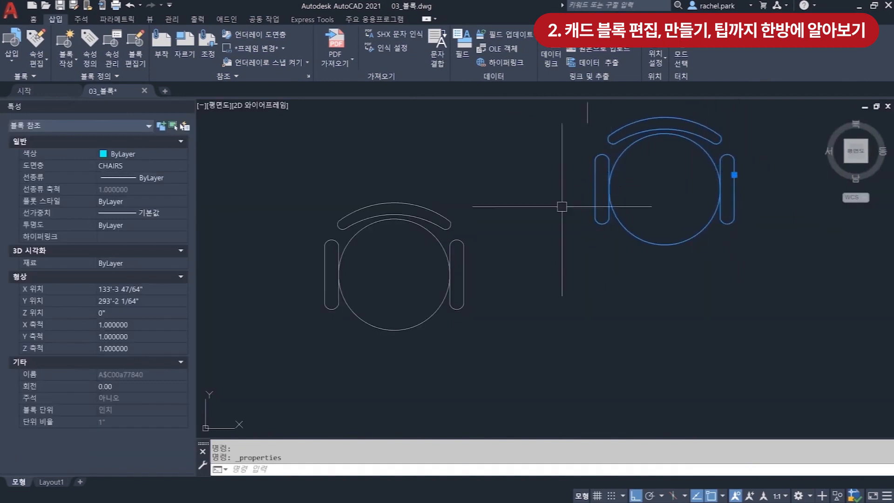
pyautogui.moveTo(654, 275); pyautogui.dragTo(666, 255, button='middle')
pyautogui.press('Escape')
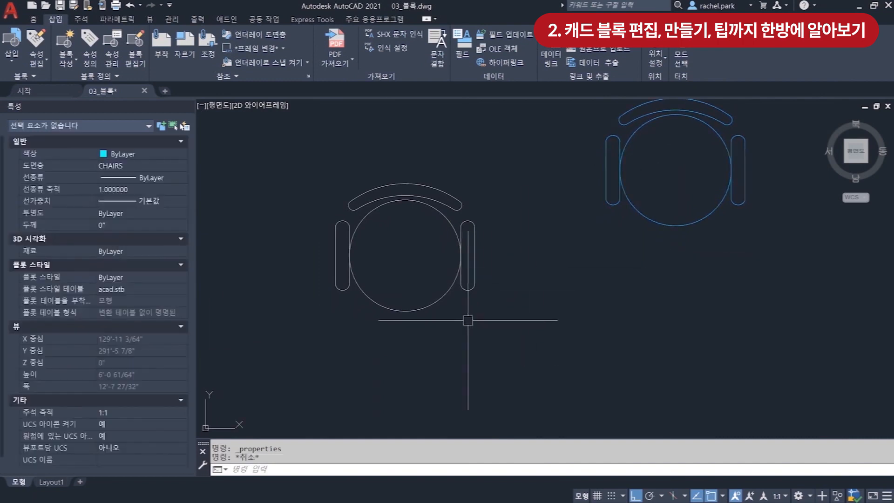
# Copy all of the original chair's loose geometry with its base point at the bottom quadrant of the seat circle
pyautogui.click(320, 171)
pyautogui.click(518, 321)
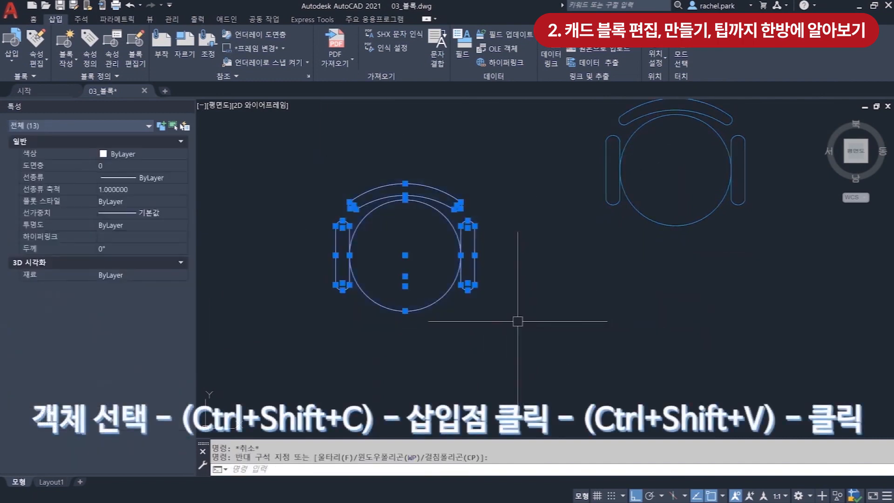
pyautogui.hotkey('ctrl', 'shift', 'c')
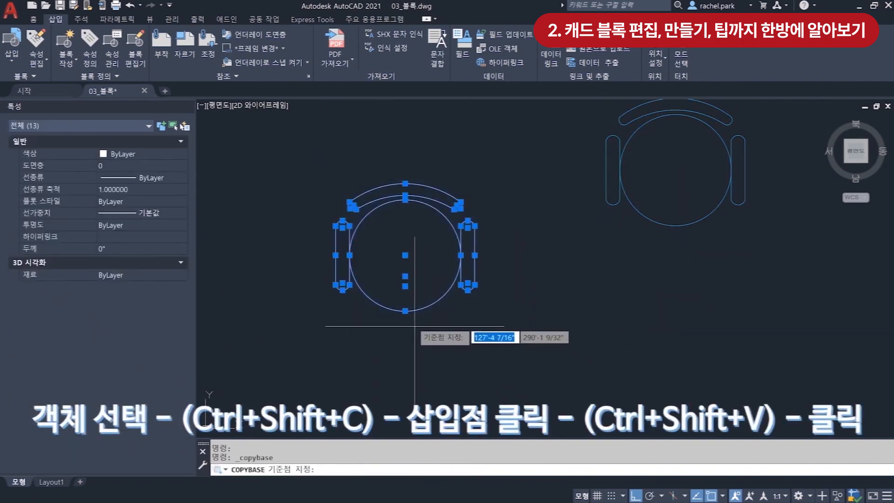
pyautogui.click(406, 311)
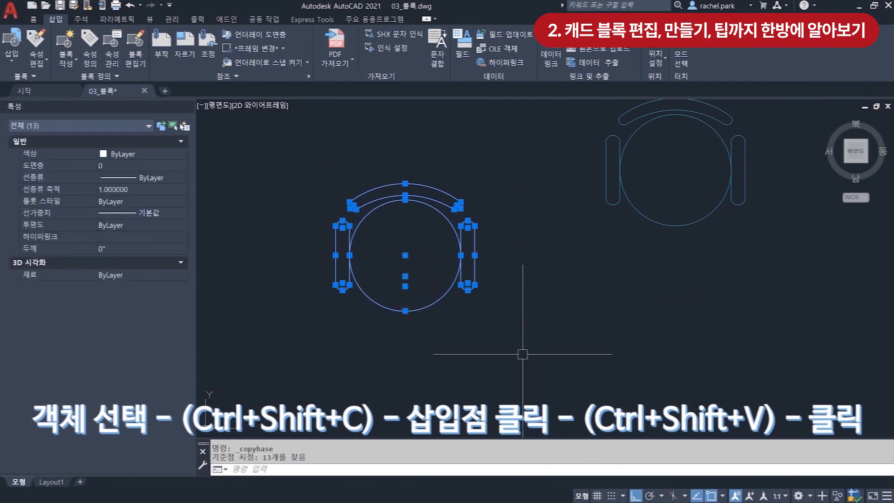
pyautogui.press('Escape')
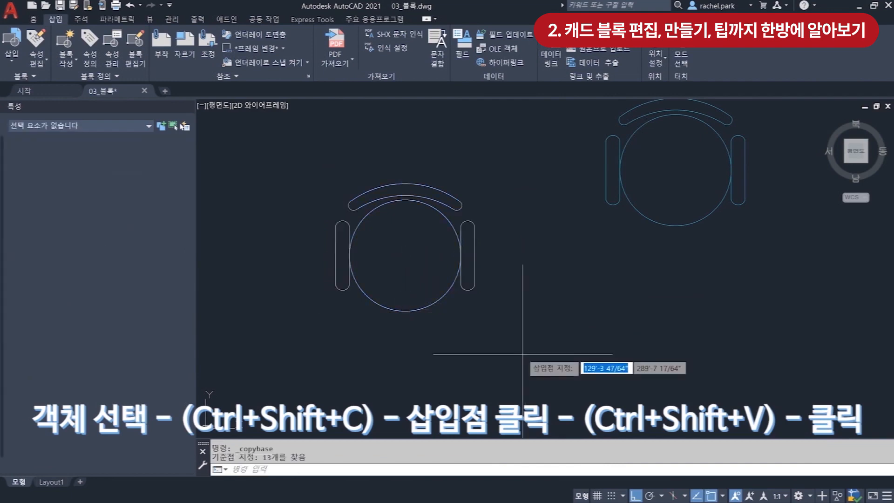
# Paste the copied chair as a block below the first block copy and check its properties
pyautogui.scroll(-2, 473, 310)
pyautogui.hotkey('ctrl', 'shift', 'v')
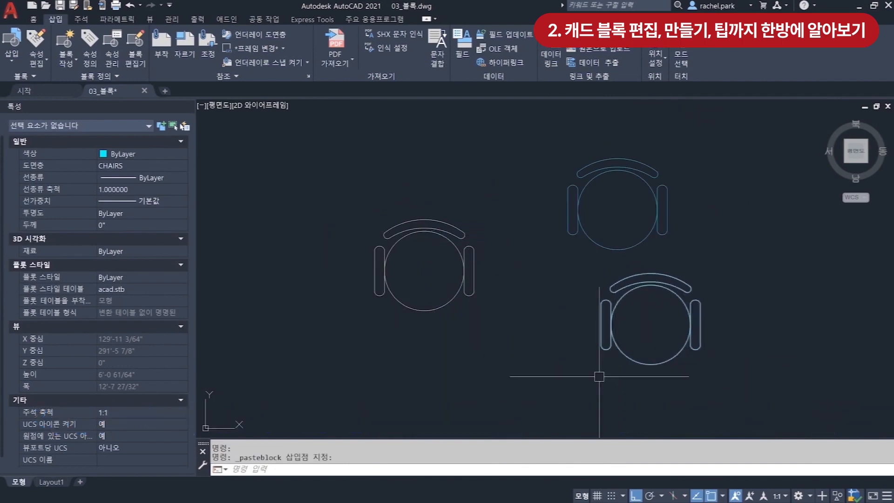
pyautogui.click(651, 364)
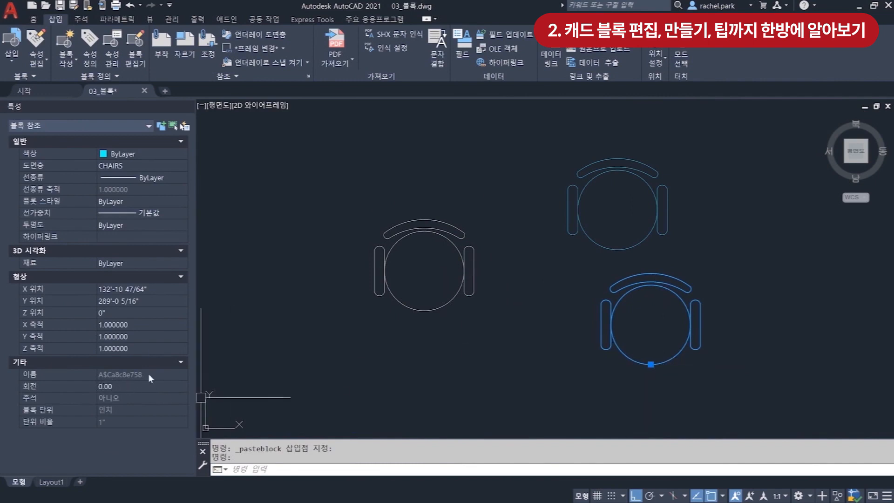
pyautogui.press('Escape')
# Start a block definition named 원형의자 with its base point at the bottom quadrant of the original chair's seat circle
pyautogui.moveTo(557, 339); pyautogui.dragTo(586, 316, button='middle')
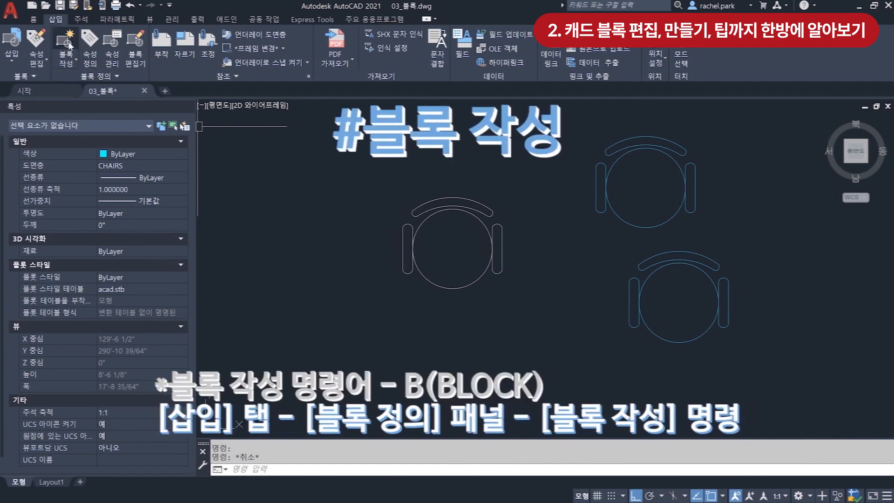
pyautogui.write('B')
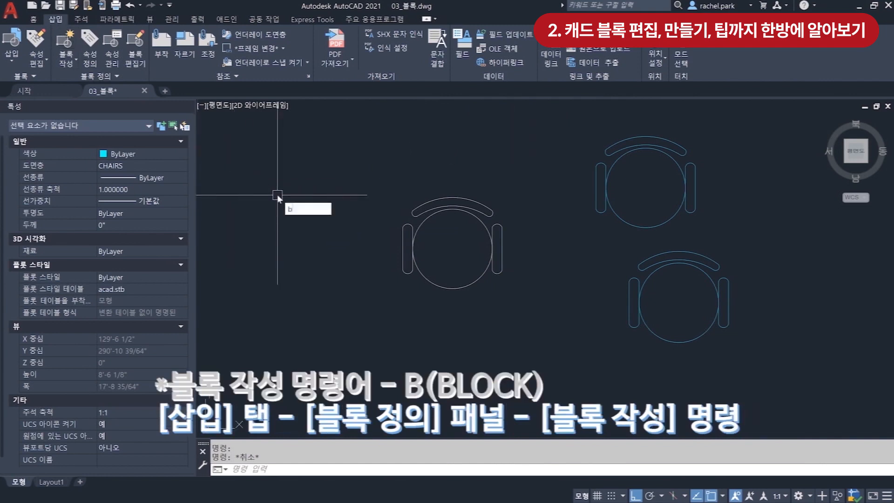
pyautogui.press('Return')
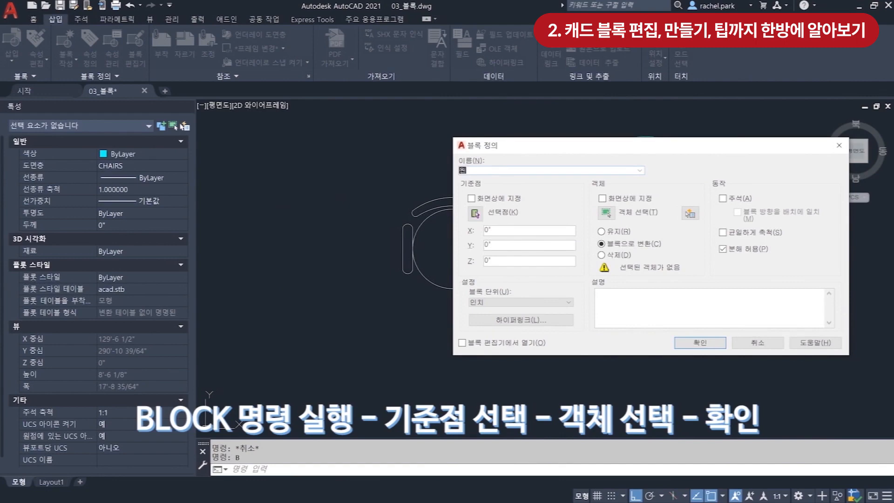
pyautogui.click(474, 213)
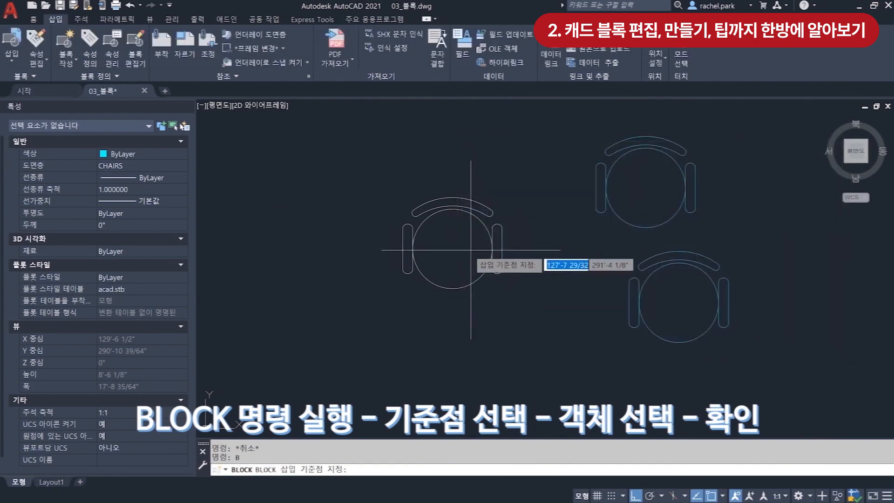
pyautogui.click(452, 288)
# Use all of the original chair's geometry as the definition's objects and convert it to the block
pyautogui.click(605, 213)
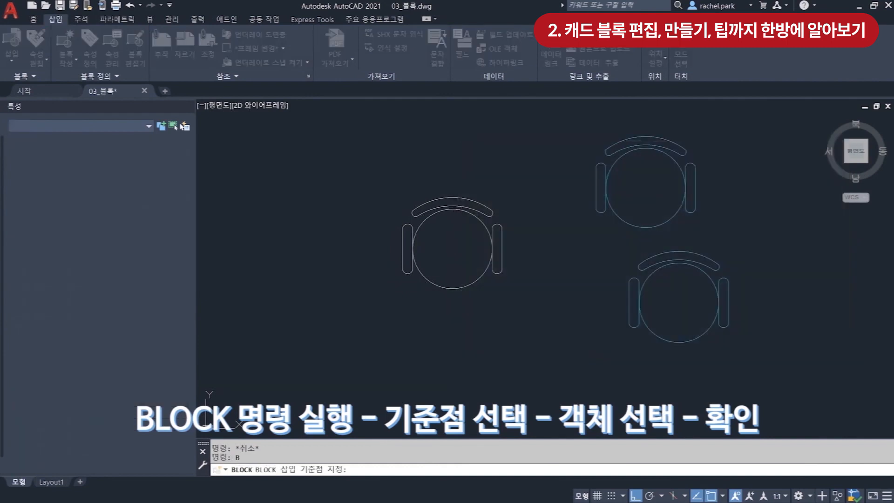
pyautogui.click(372, 174)
pyautogui.click(545, 314)
pyautogui.press('Return')
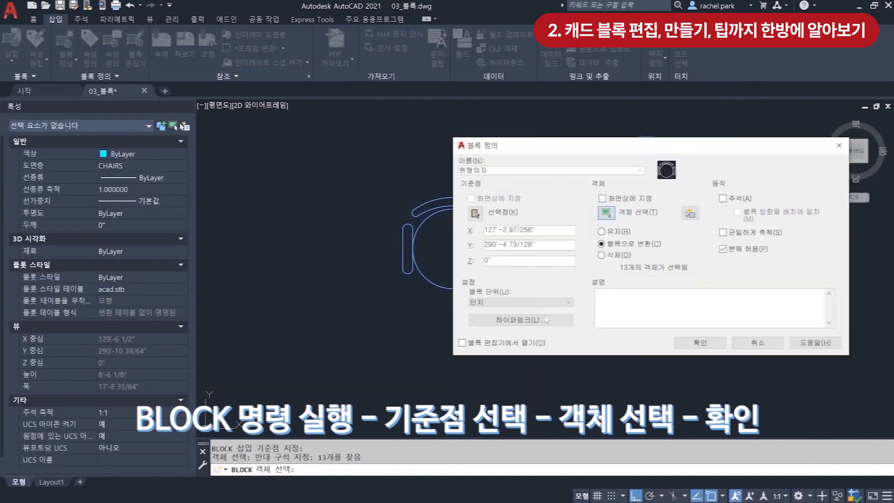
pyautogui.click(689, 347)
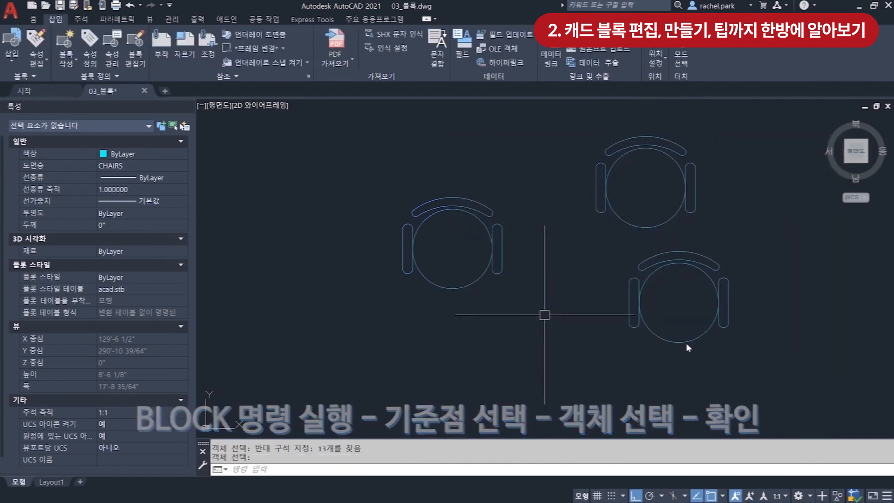
# Write the original chair's 원형의자 block out as 원형의자.dwg in the 블록모음 folder
pyautogui.click(482, 279)
pyautogui.moveTo(445, 246); pyautogui.dragTo(410, 245, button='middle')
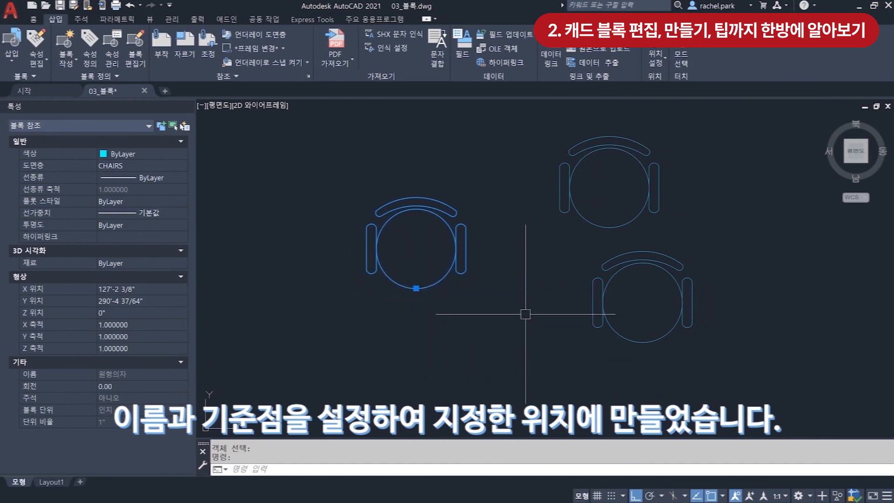
pyautogui.moveTo(525, 315)
pyautogui.mouseDown(button='middle')
pyautogui.moveTo(537, 308)
pyautogui.moveTo(527, 305)
pyautogui.mouseUp(button='middle')
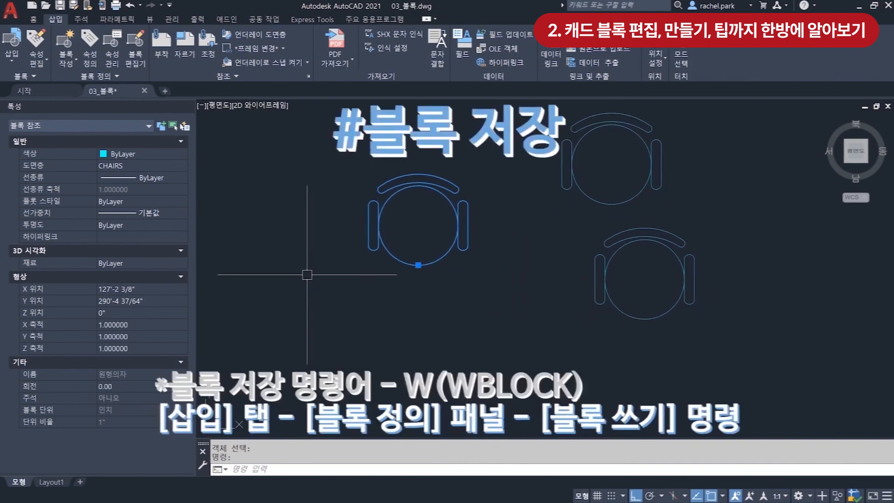
pyautogui.click(68, 64)
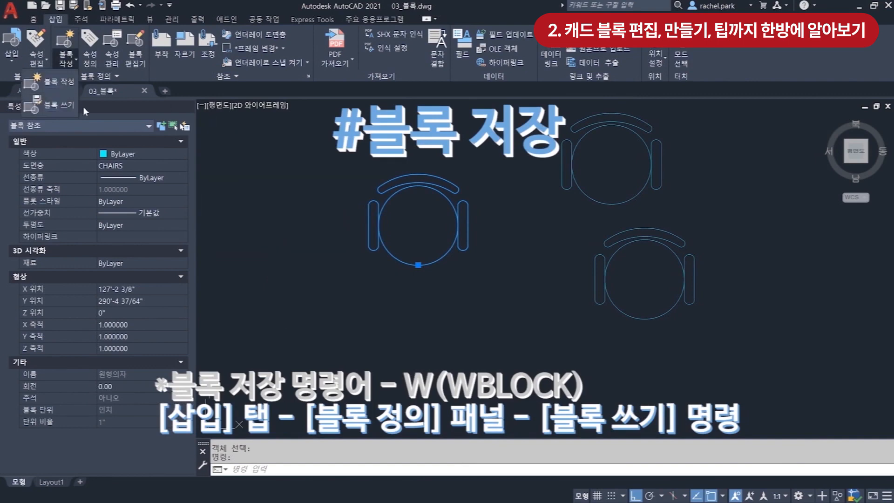
pyautogui.click(306, 276)
pyautogui.click(290, 261)
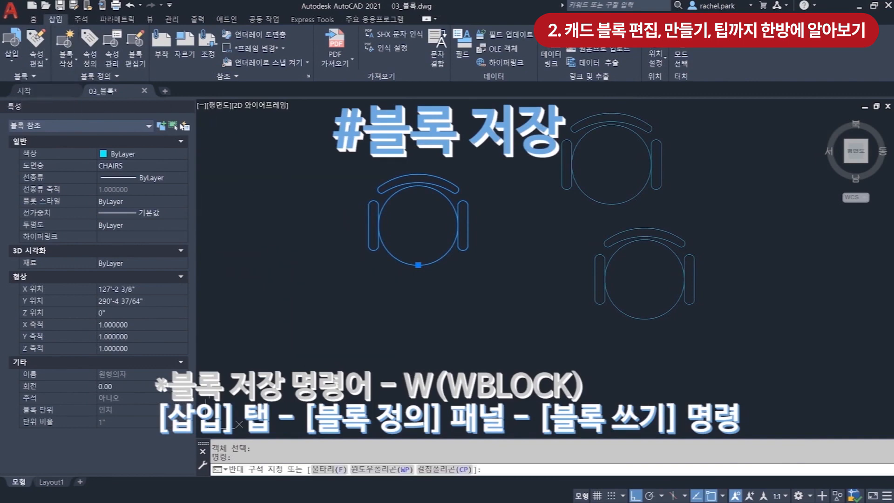
pyautogui.click(281, 253)
pyautogui.write('w')
pyautogui.press('Return')
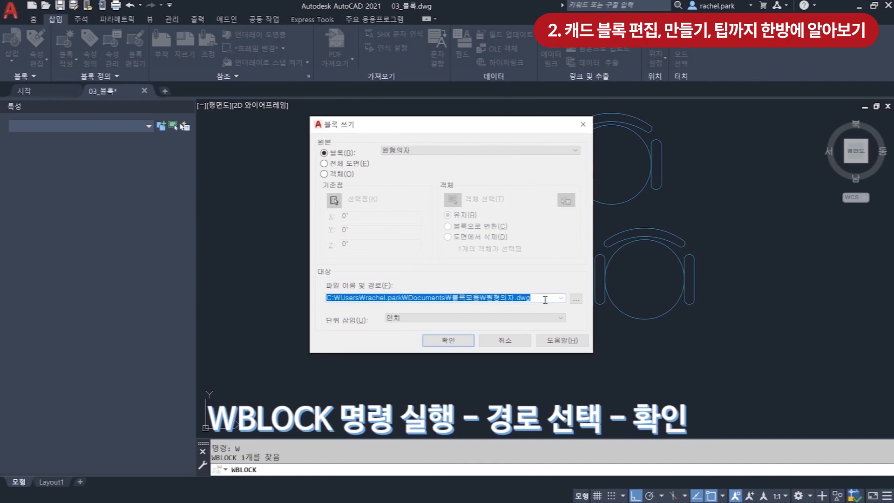
pyautogui.click(450, 341)
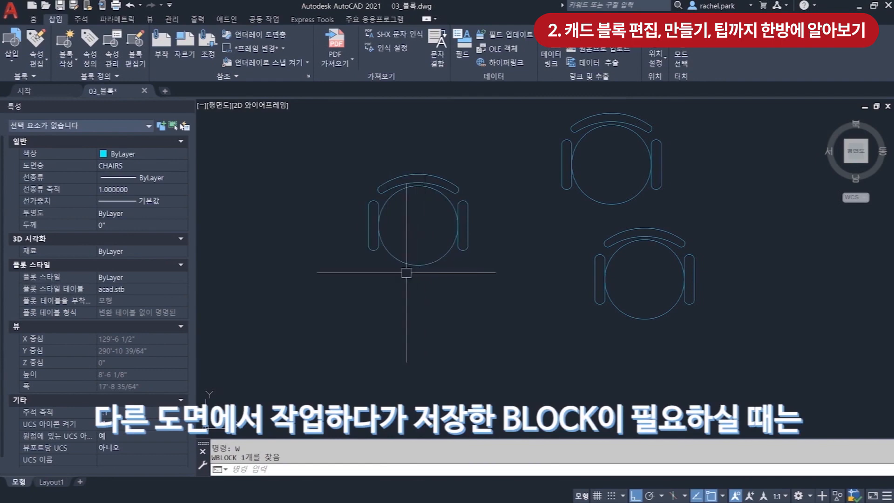
# Show the library blocks and load 원형의자.dwg from the 블록모음 folder for insertion
pyautogui.click(12, 58)
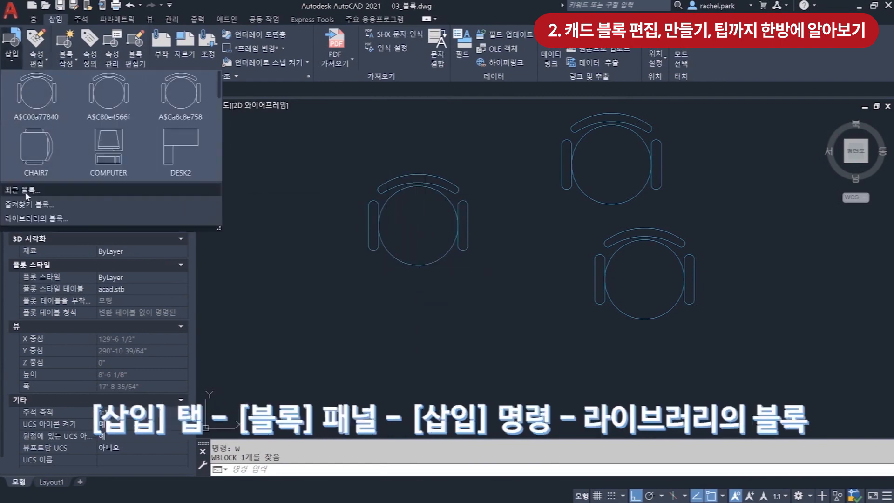
pyautogui.click(28, 218)
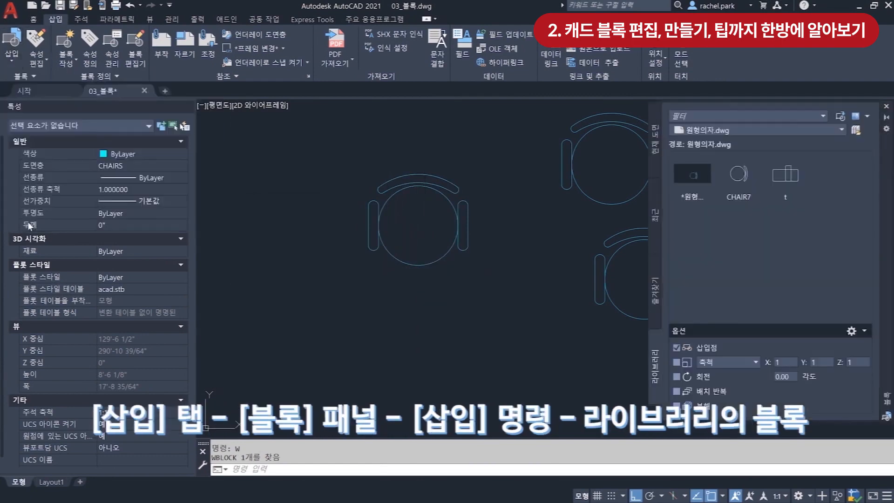
pyautogui.click(842, 116)
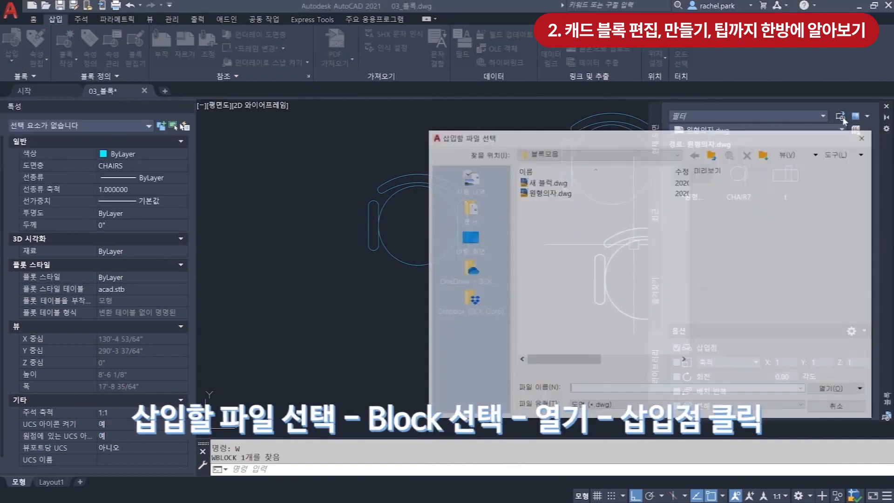
pyautogui.moveTo(726, 138); pyautogui.dragTo(769, 115)
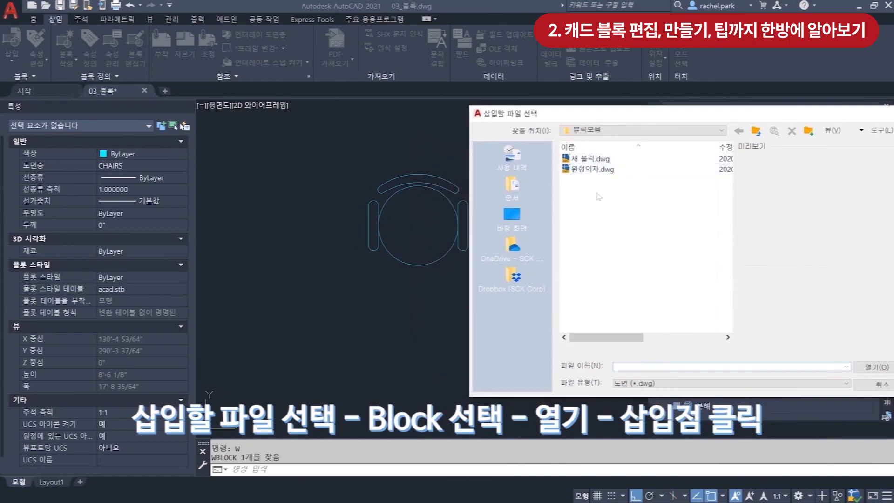
pyautogui.click(588, 170)
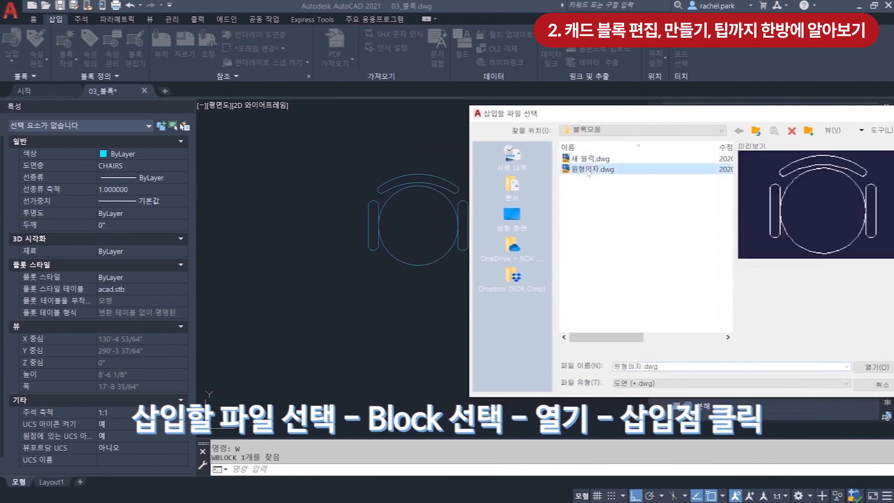
pyautogui.click(867, 368)
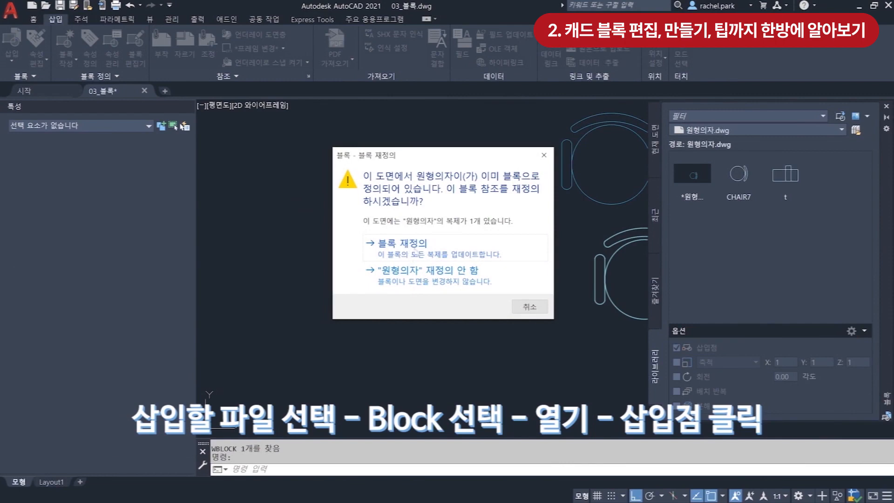
# Insert the 원형의자 library block up and to the left of the original chair, redefining the existing block, and select it
pyautogui.click(416, 250)
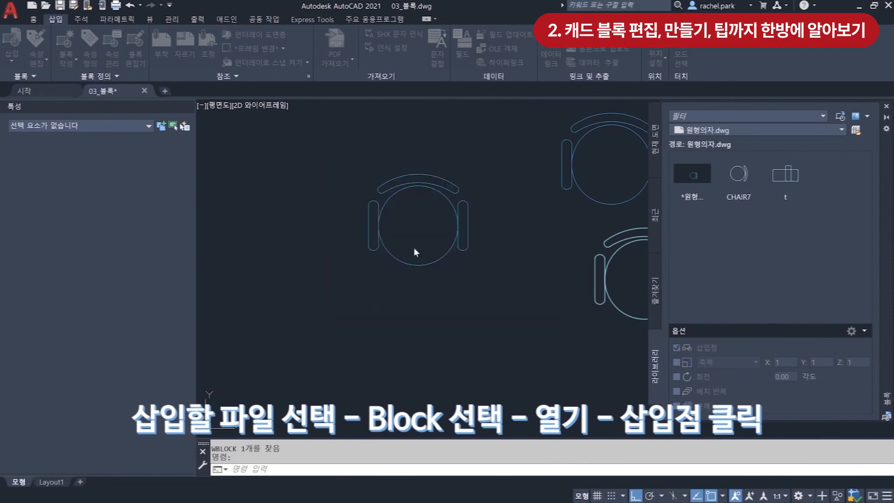
pyautogui.click(290, 220)
pyautogui.click(316, 209)
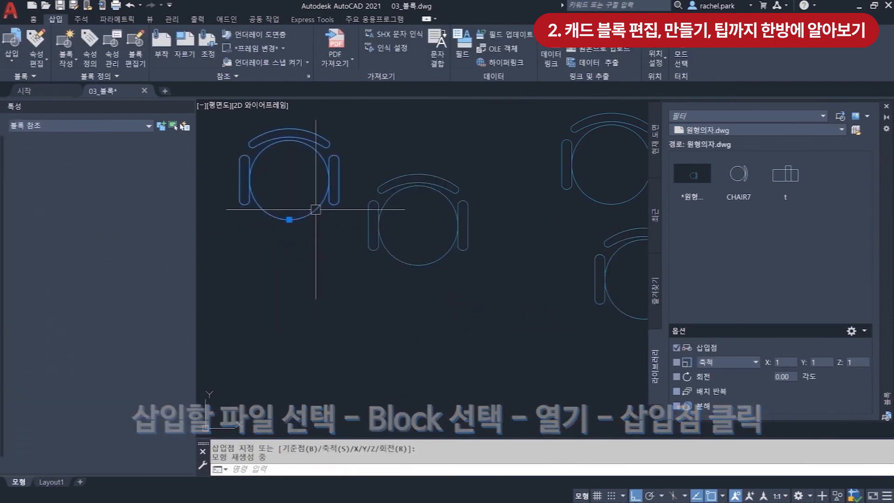
pyautogui.moveTo(330, 277); pyautogui.dragTo(441, 287, button='middle')
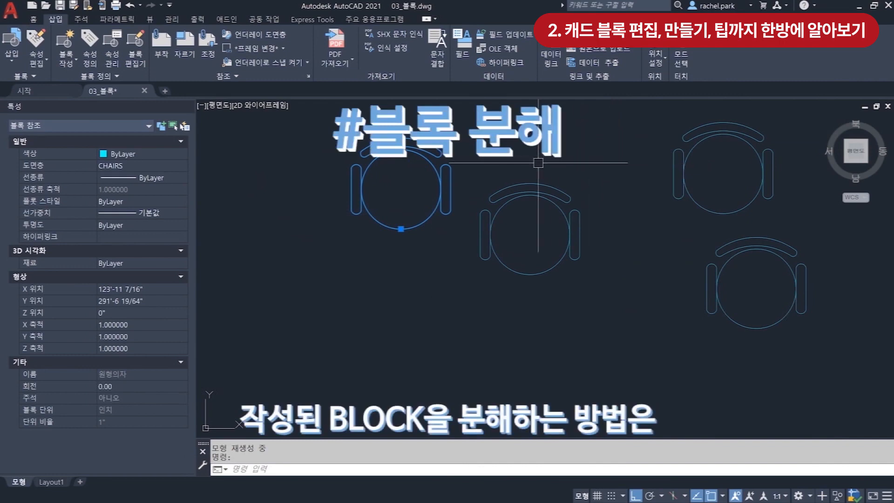
# Explode the newly inserted 원형의자 block into separate objects and check the seat circle
pyautogui.press('Escape')
pyautogui.click(401, 229)
pyautogui.write('x')
pyautogui.press('Return')
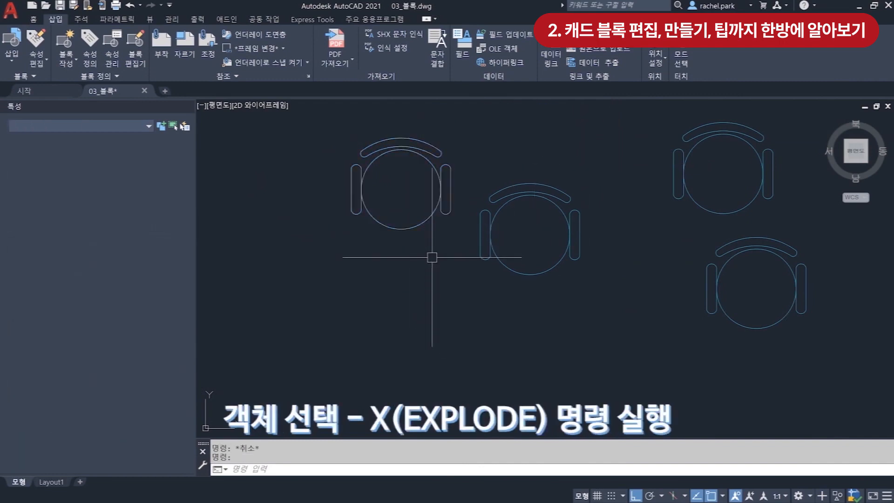
pyautogui.moveTo(442, 240); pyautogui.dragTo(423, 278, button='middle')
pyautogui.moveTo(410, 250)
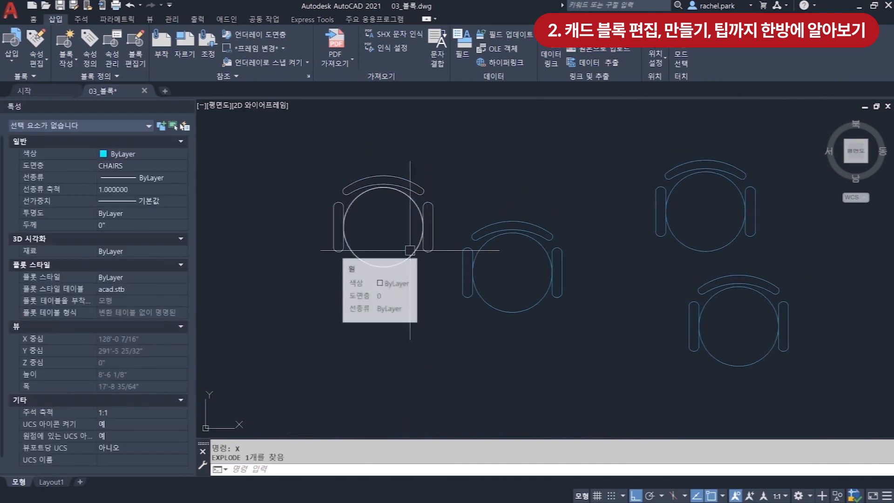
# Compare the properties of the original round chair block with those of the exploded chair's seat circle
pyautogui.click(463, 259)
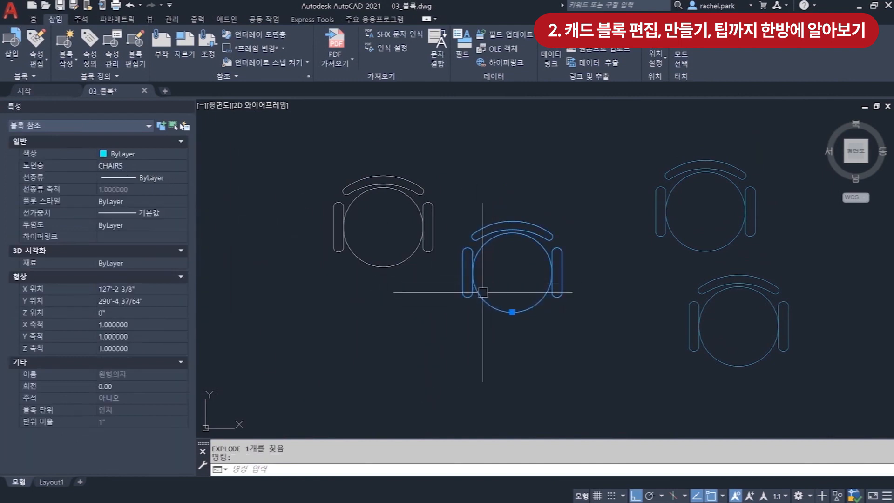
pyautogui.press('Escape')
pyautogui.click(408, 256)
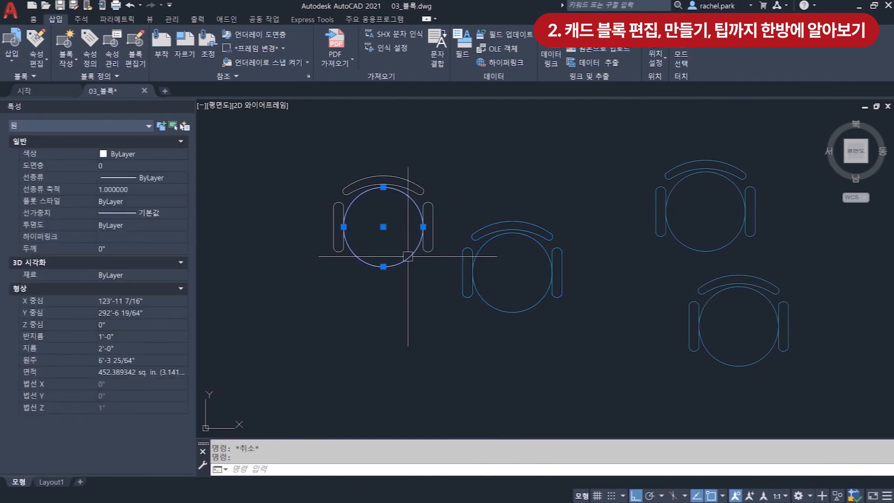
pyautogui.press('Escape')
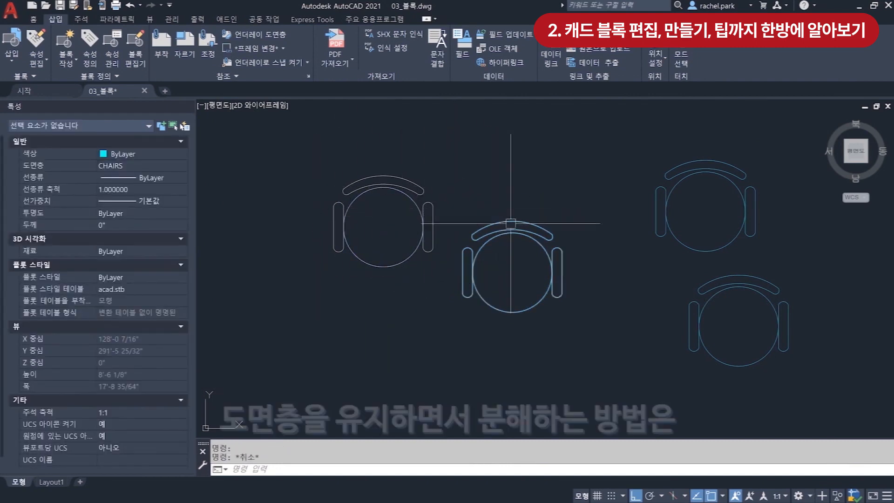
# Explode the original round chair block with XPLODE, using the Layer option and the CHAIRS layer for the exploded objects
pyautogui.moveTo(509, 205); pyautogui.dragTo(472, 185, button='middle')
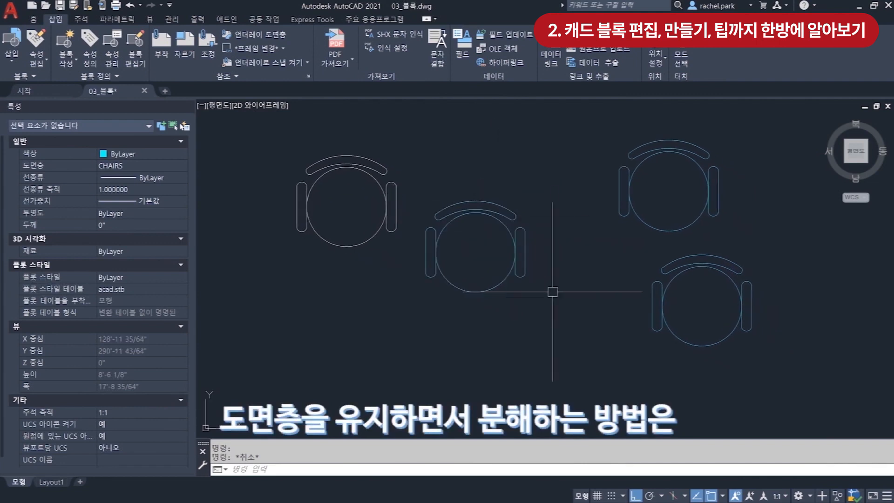
pyautogui.write('XP')
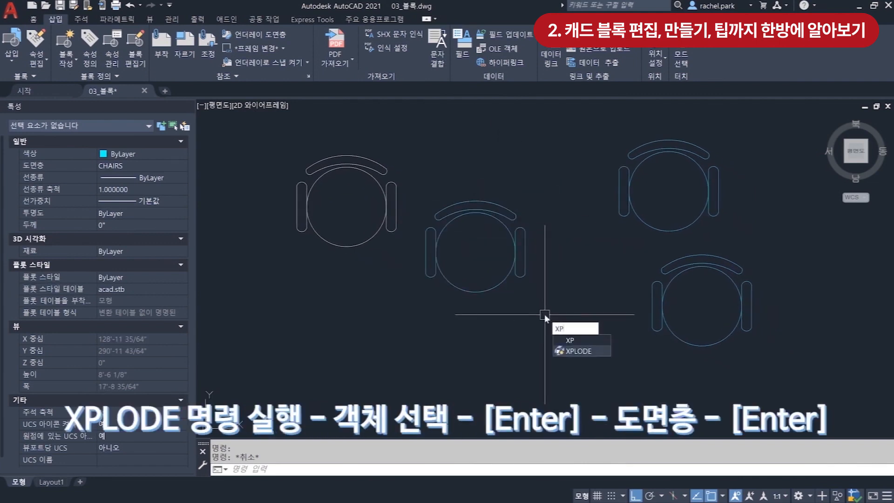
pyautogui.write('LO')
pyautogui.press('Return')
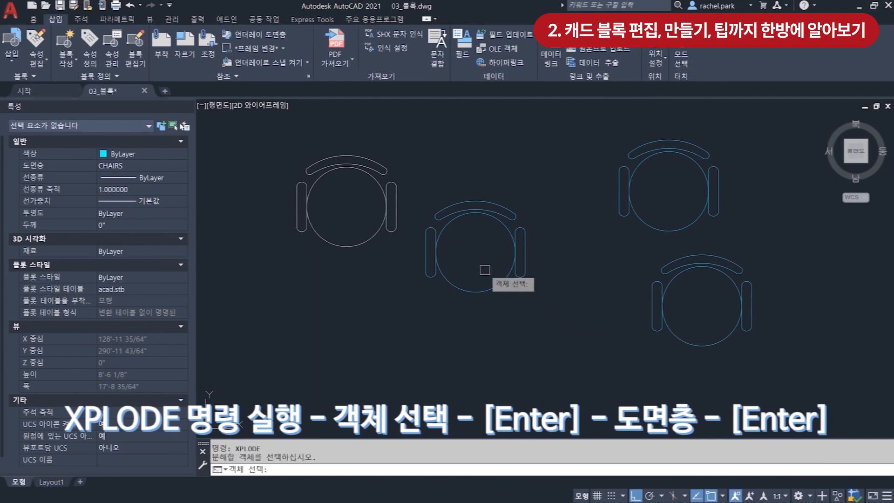
pyautogui.click(501, 283)
pyautogui.press('Return')
pyautogui.press('Down')
pyautogui.press('Down')
pyautogui.press('Down')
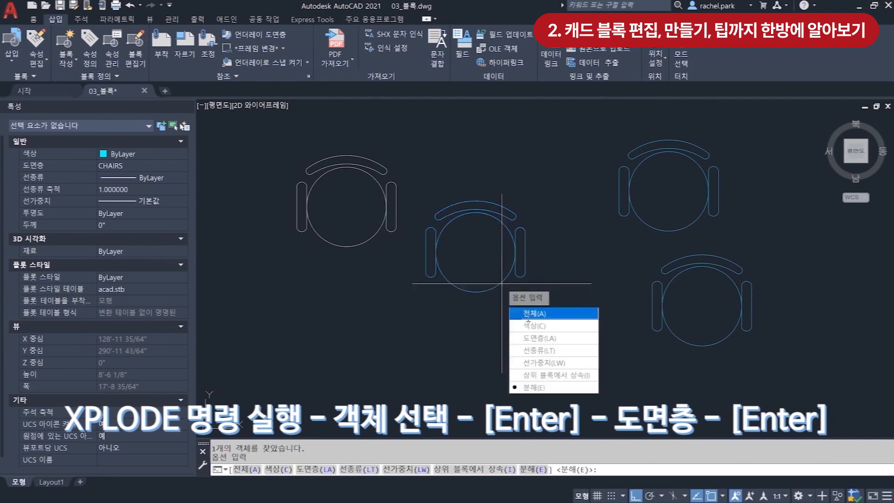
pyautogui.press('Return')
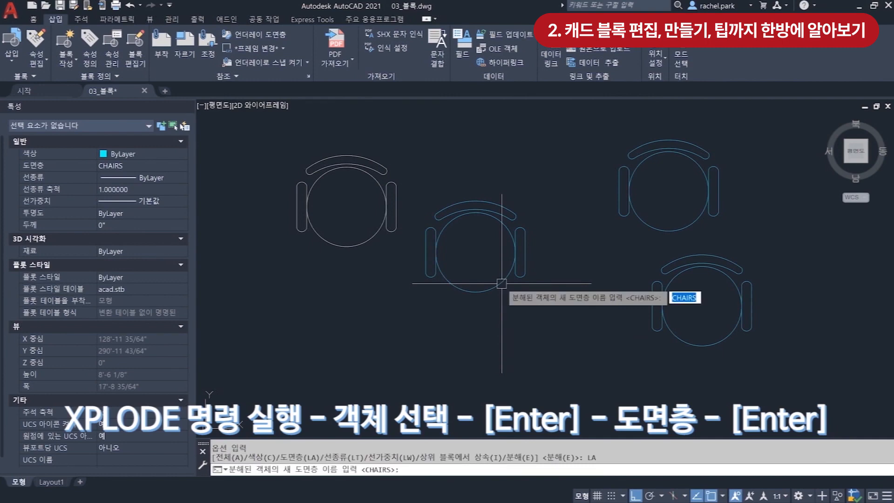
pyautogui.press('Return')
# Check the layer of the exploded chair's seat circle and of a line in its right armrest
pyautogui.click(502, 283)
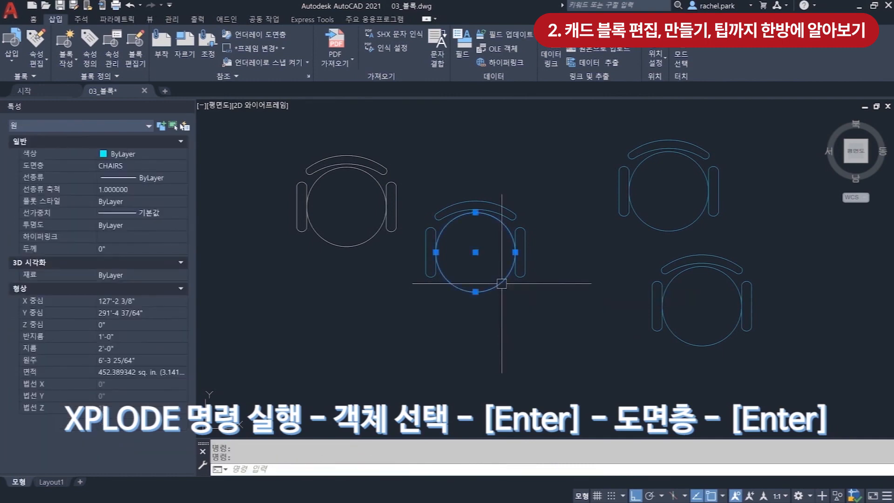
pyautogui.press('Escape')
pyautogui.click(525, 244)
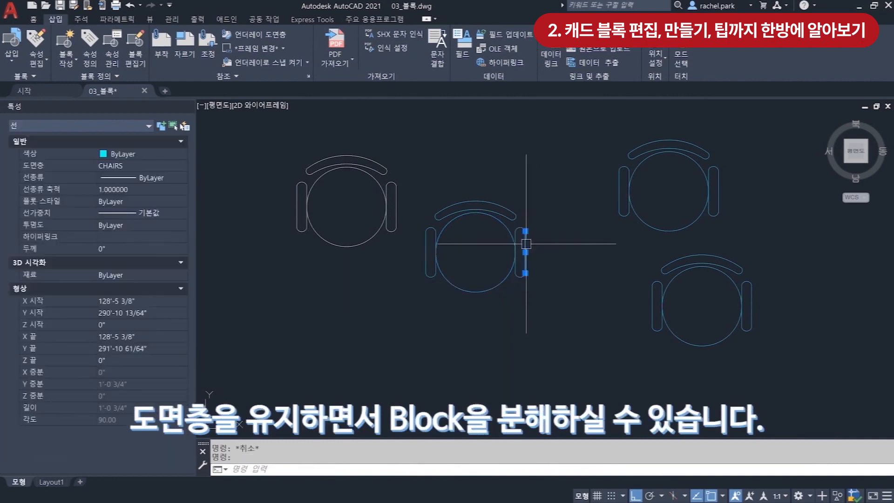
pyautogui.press('Escape')
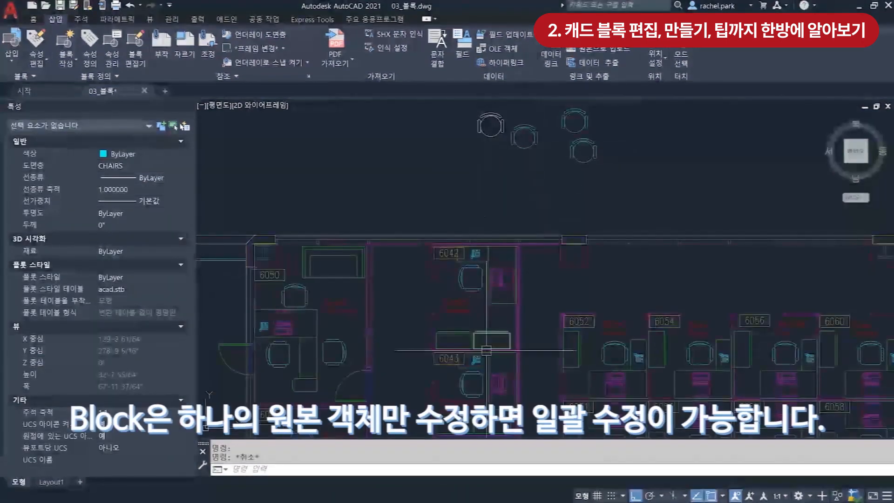
# Open the CHAIR7 block of the chair in room 6052 in the block editor
pyautogui.scroll(5, 460, 224)
pyautogui.moveTo(460, 224)
pyautogui.mouseDown(button='middle')
pyautogui.moveTo(409, 177)
pyautogui.moveTo(349, 213)
pyautogui.mouseUp(button='middle')
pyautogui.scroll(3, 490, 219)
pyautogui.scroll(2, 490, 219)
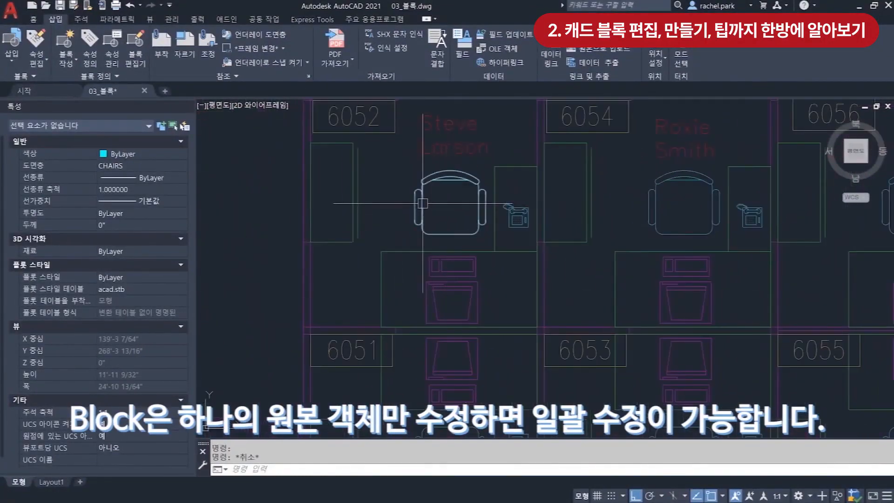
pyautogui.doubleClick(446, 211)
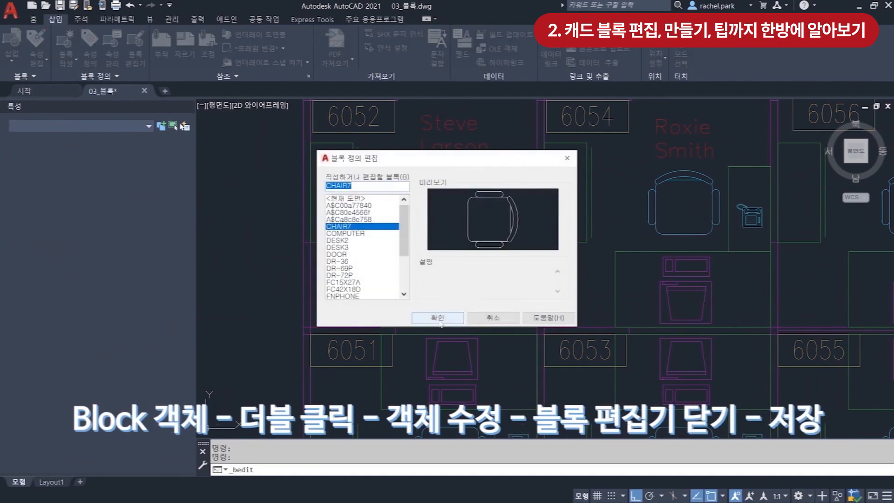
pyautogui.click(439, 322)
# Delete the chair's upper armrest, save the changes to CHAIR7 and close the block editor
pyautogui.click(607, 164)
pyautogui.click(395, 129)
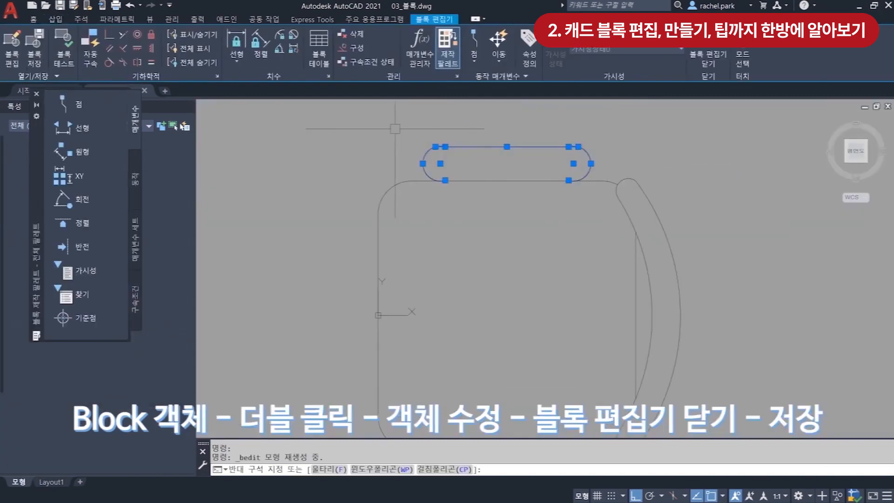
pyautogui.press('Delete')
pyautogui.scroll(-1, 395, 129)
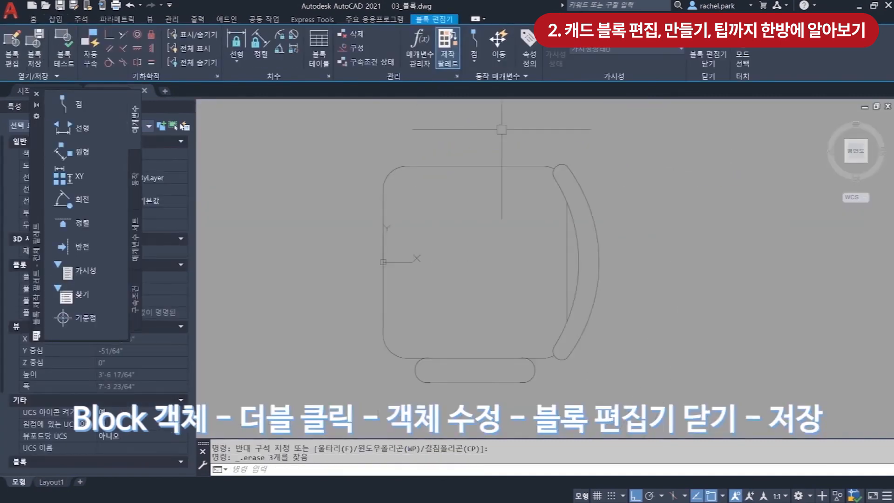
pyautogui.click(710, 56)
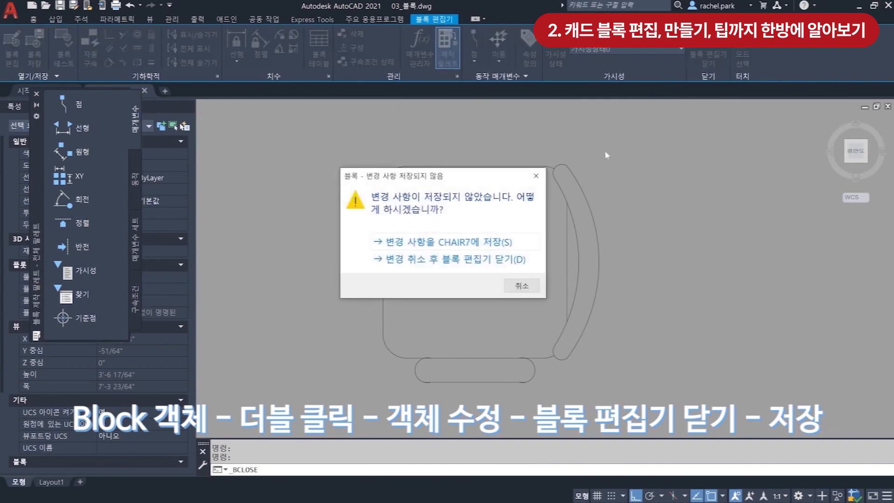
pyautogui.click(505, 242)
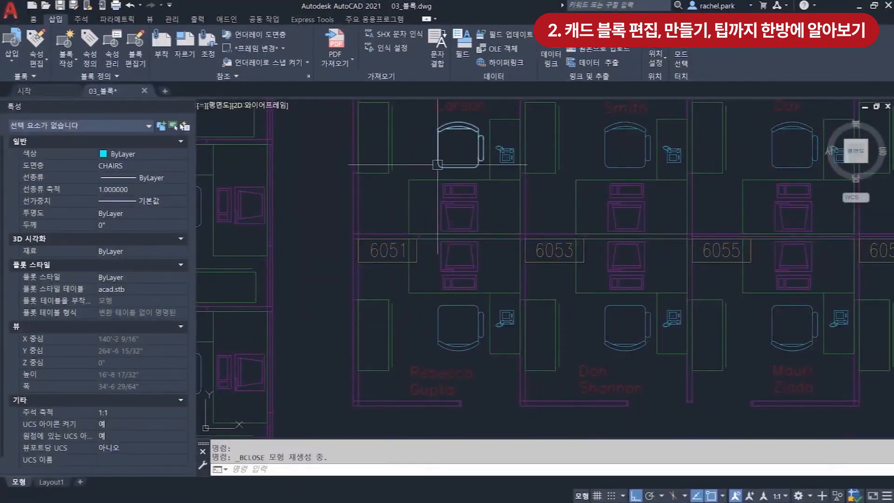
# Open the CHAIR7 block in room 6052 for in-place editing with REFEDIT, automatically selecting all nested objects
pyautogui.scroll(2, 436, 150)
pyautogui.moveTo(414, 157); pyautogui.dragTo(431, 197, button='middle')
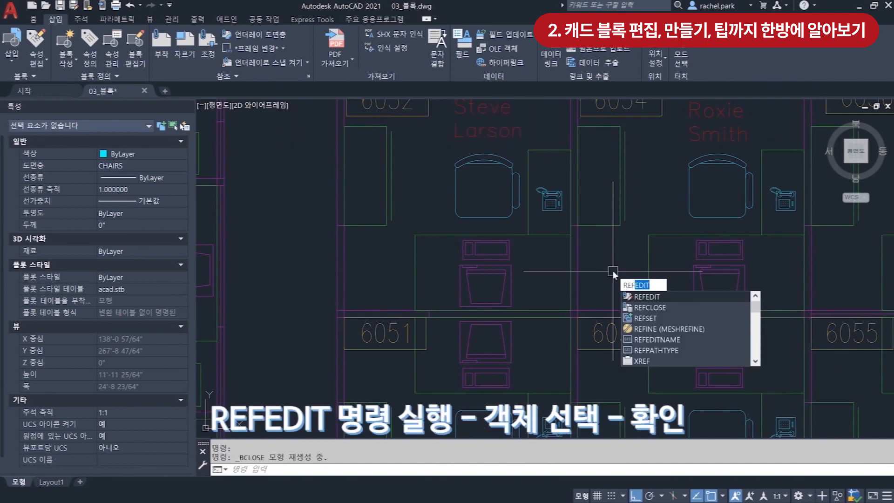
pyautogui.press('Return')
pyautogui.click(503, 219)
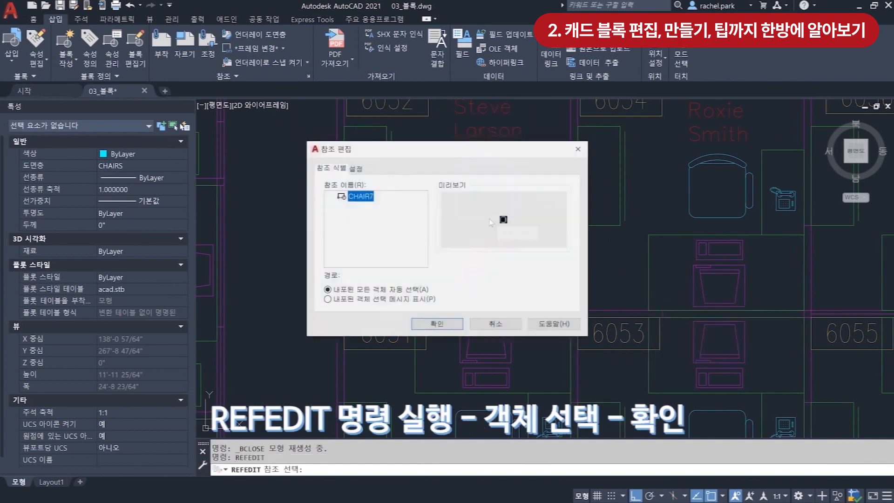
pyautogui.click(434, 323)
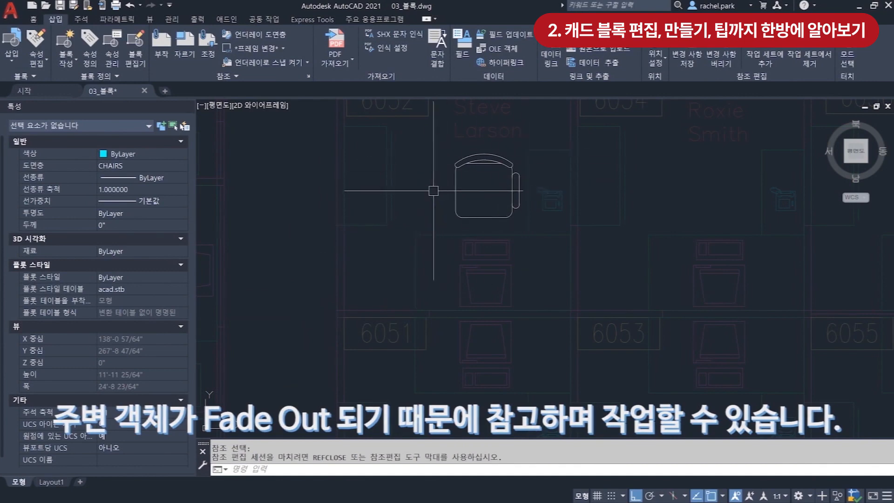
pyautogui.write('L')
pyautogui.press('Return')
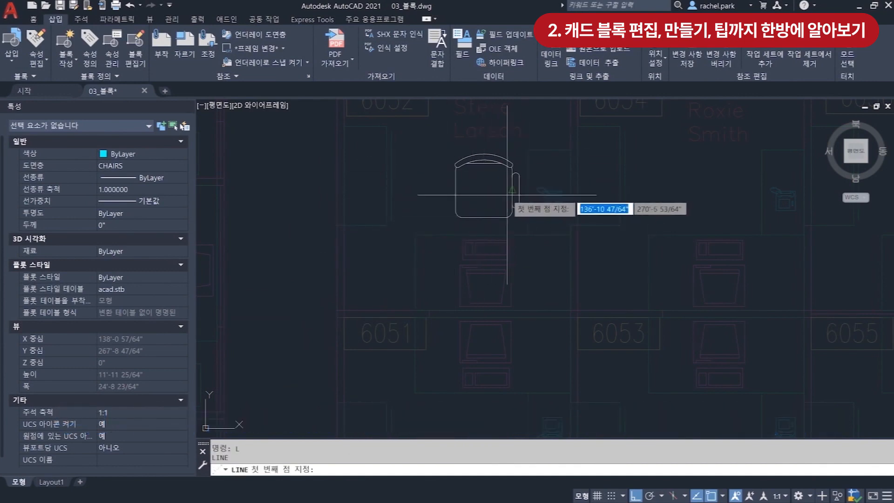
pyautogui.click(512, 218)
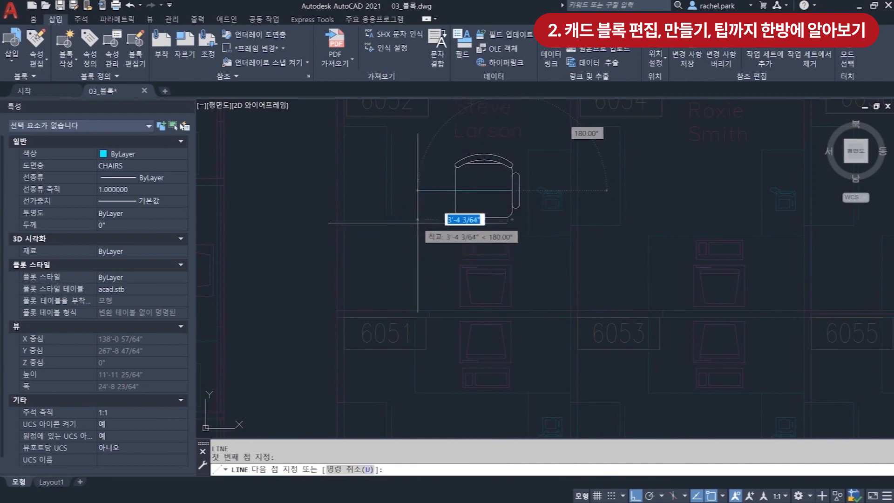
pyautogui.press('F8')
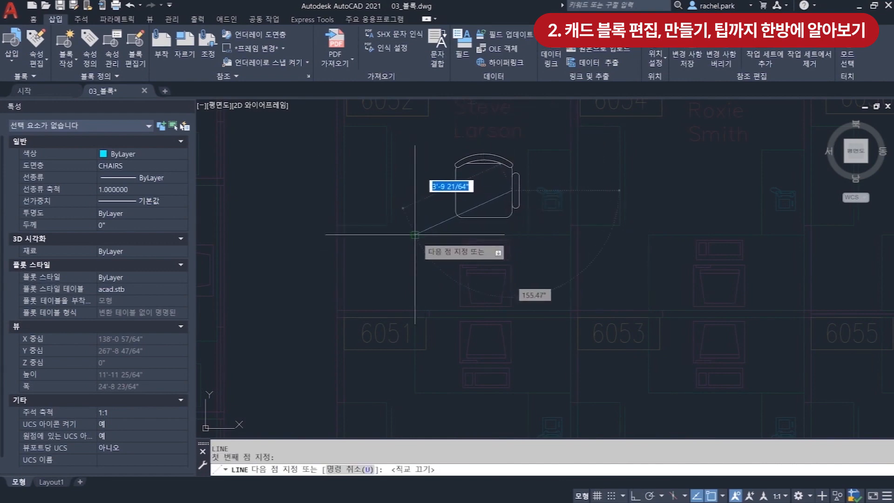
pyautogui.press('Escape')
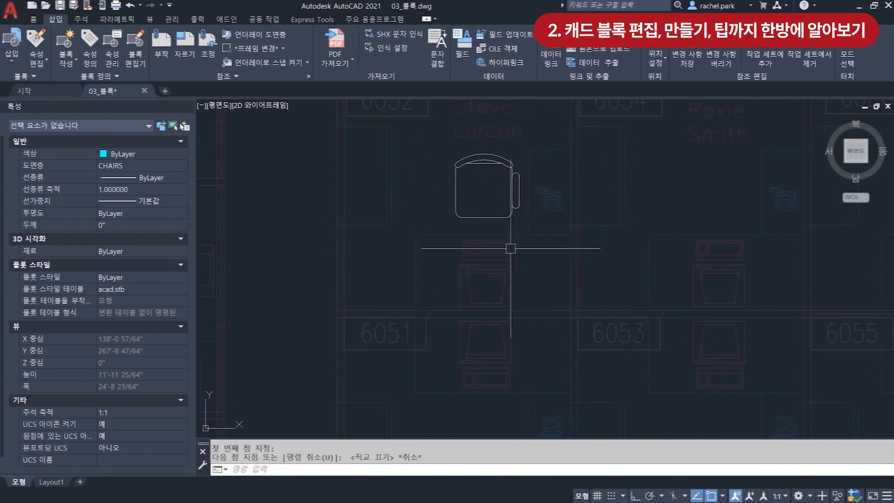
# Try to move the faded COMPUTER block below the chair, and close the reference edit by discarding its changes
pyautogui.click(504, 253)
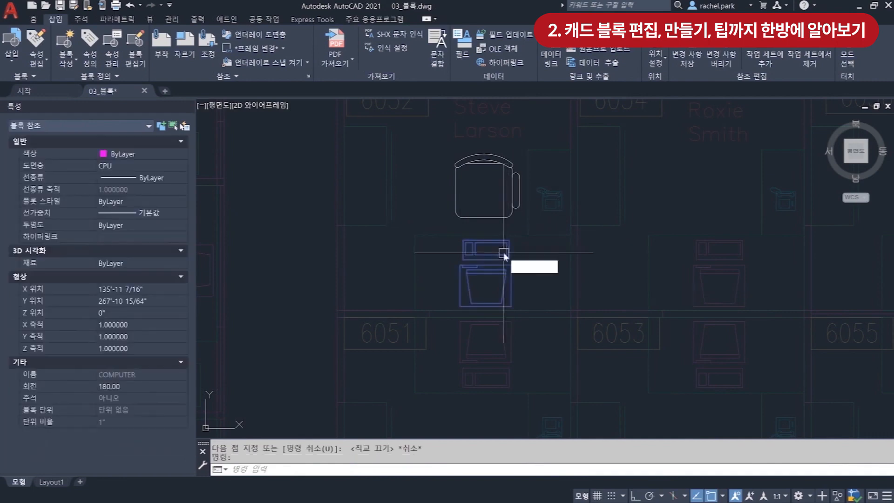
pyautogui.write('m')
pyautogui.press('Return')
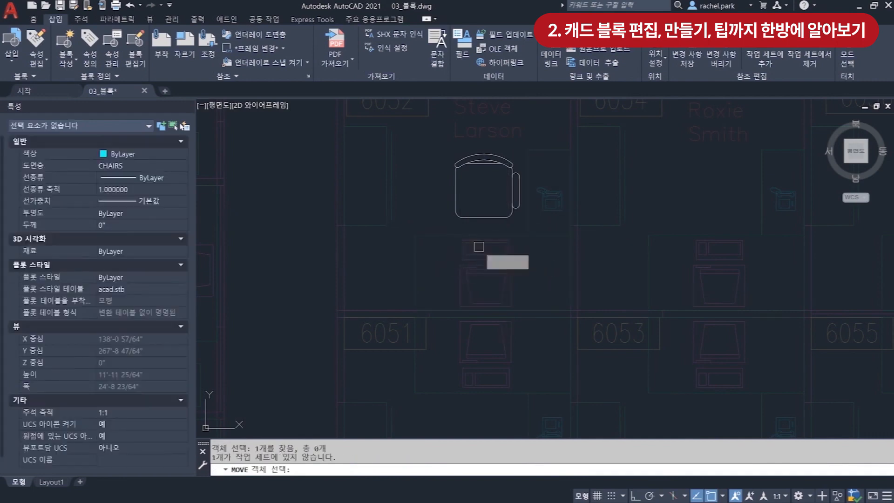
pyautogui.press('Escape')
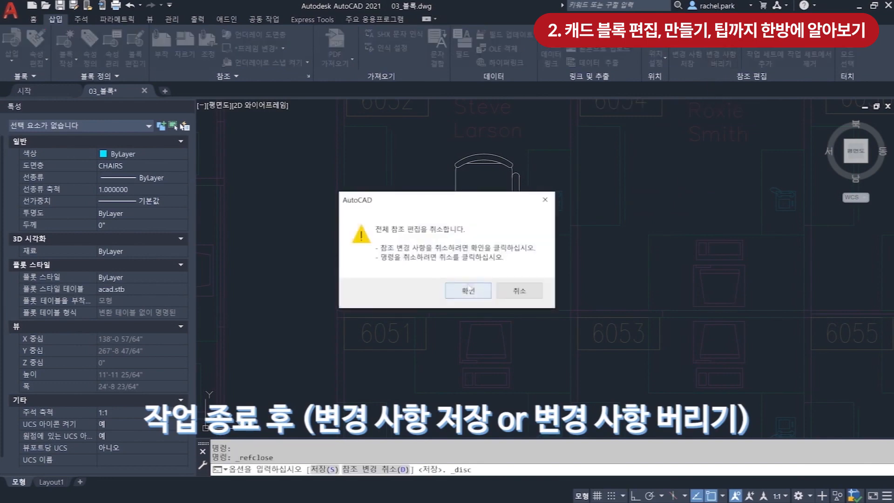
pyautogui.click(468, 291)
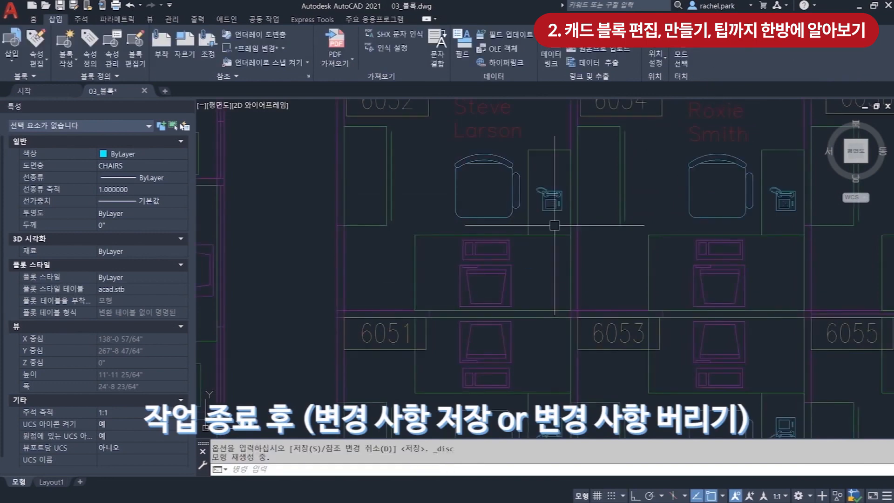
# Select the lowest round chair block above the floor plan and check its properties
pyautogui.scroll(-2, 553, 225)
pyautogui.moveTo(513, 149); pyautogui.dragTo(498, 257, button='middle')
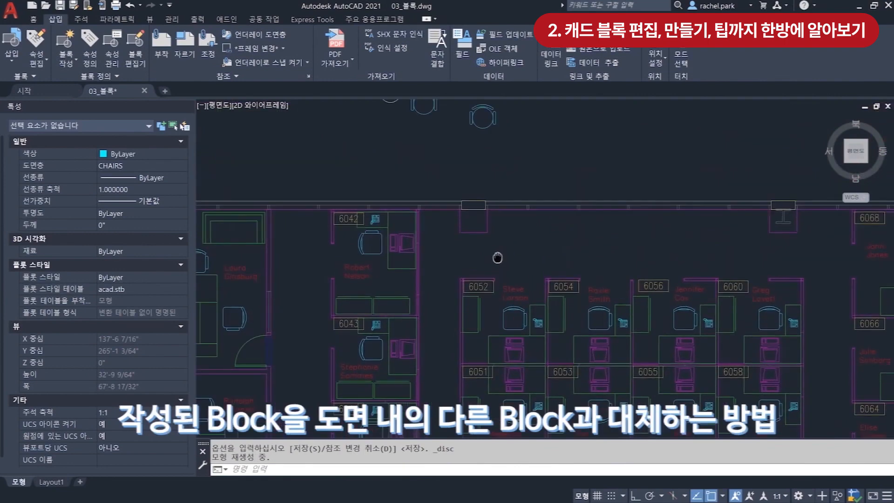
pyautogui.moveTo(412, 142); pyautogui.dragTo(448, 181, button='middle')
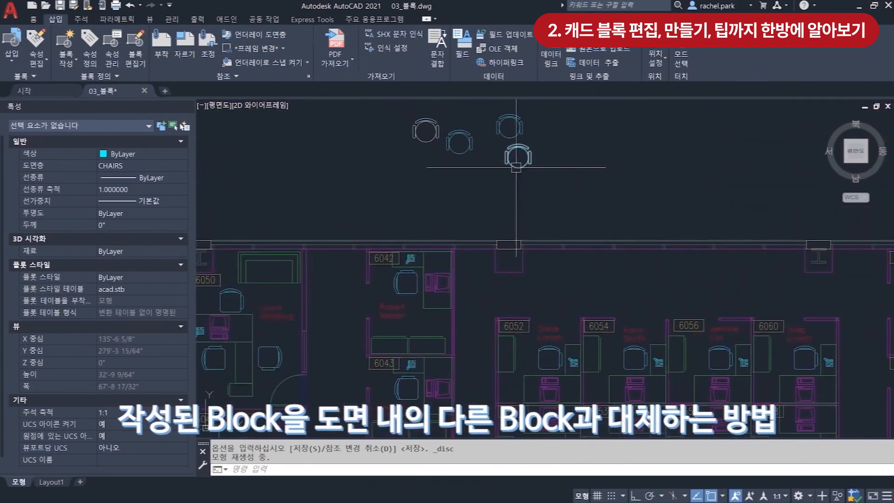
pyautogui.click(518, 167)
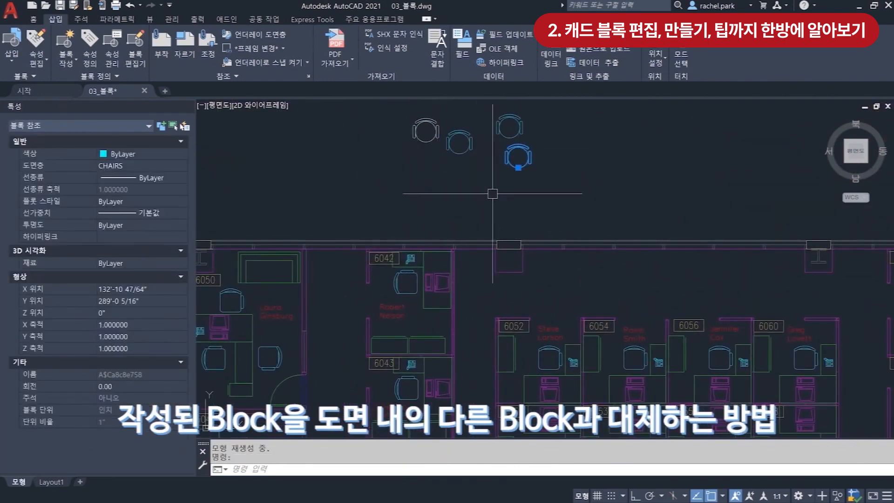
pyautogui.moveTo(533, 205); pyautogui.dragTo(499, 198, button='middle')
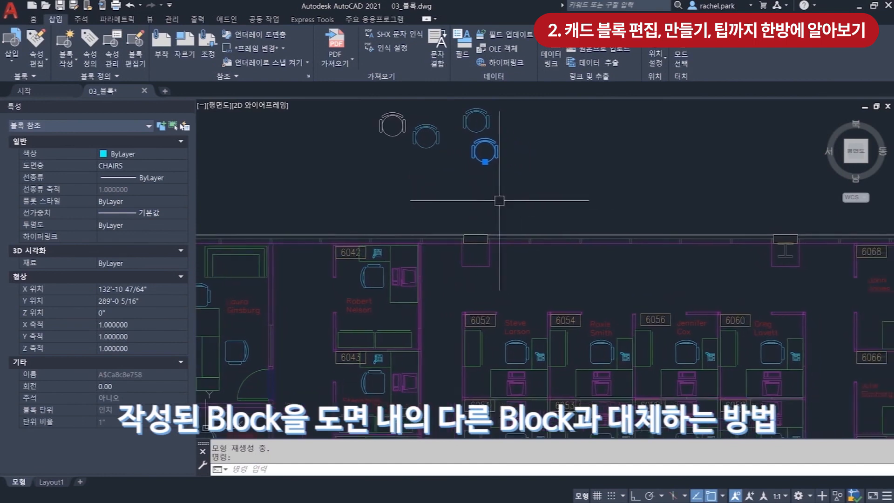
pyautogui.click(324, 21)
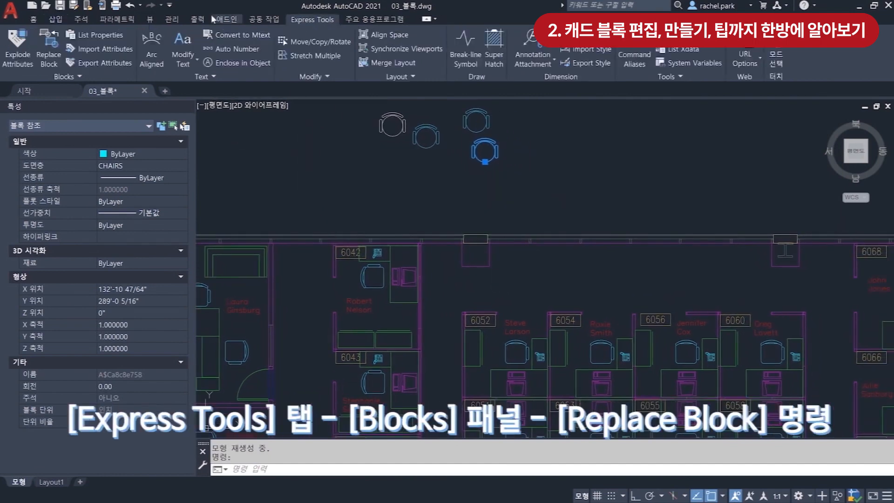
pyautogui.click(49, 58)
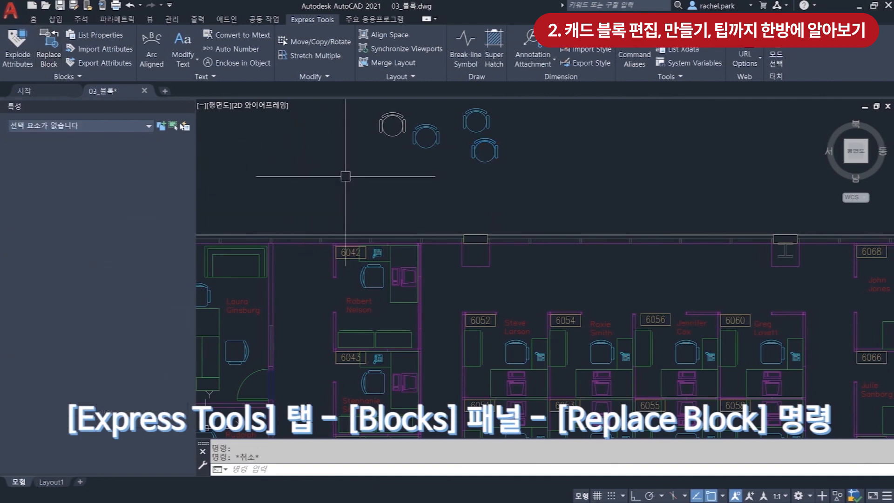
pyautogui.press('Escape')
# Reselect the lowest round chair block above the floor plan to read its block name
pyautogui.click(486, 159)
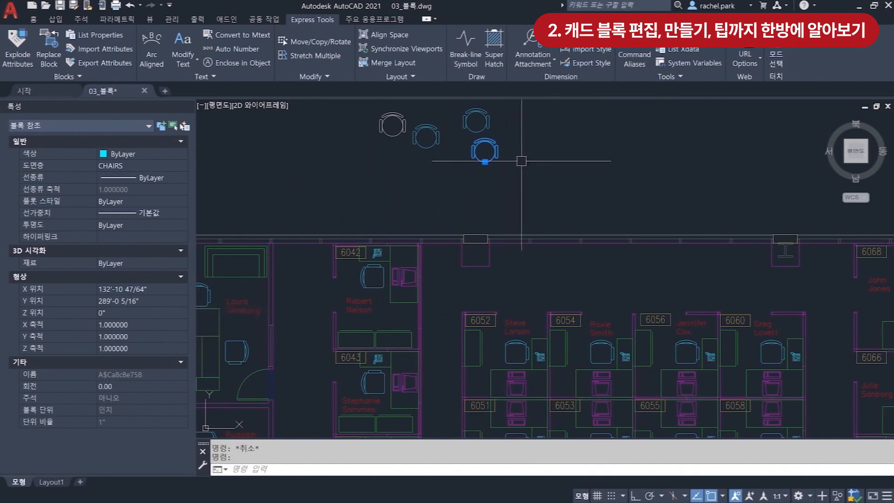
# Rename the block A$Ca8c8e758 to 원형의자_2 with the RENAME command
pyautogui.scroll(2, 523, 161)
pyautogui.moveTo(523, 162); pyautogui.dragTo(523, 167, button='middle')
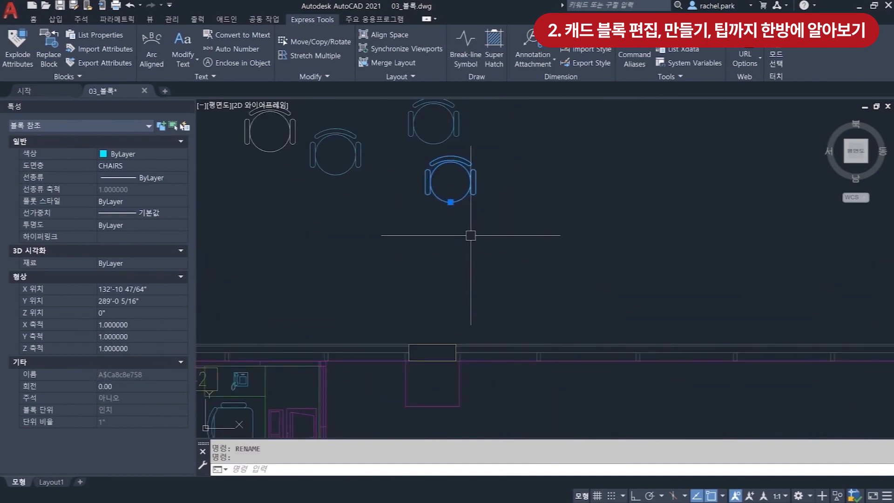
pyautogui.press('Escape')
pyautogui.write('REname')
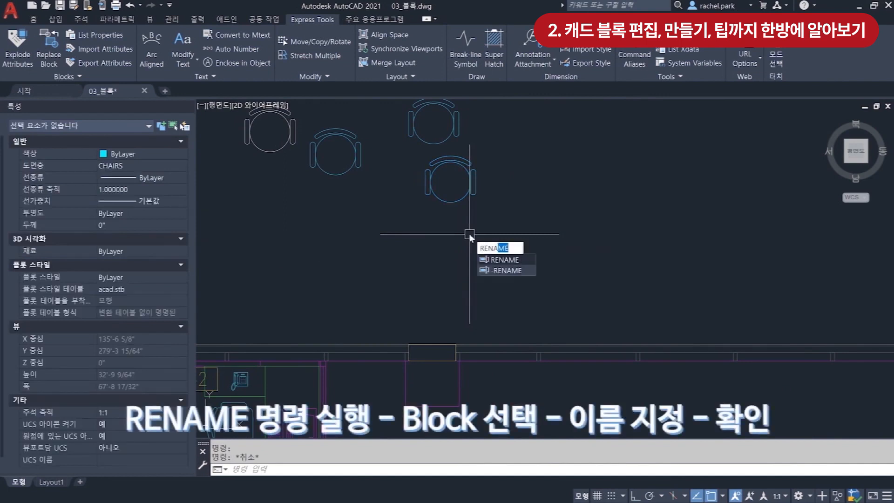
pyautogui.press('Return')
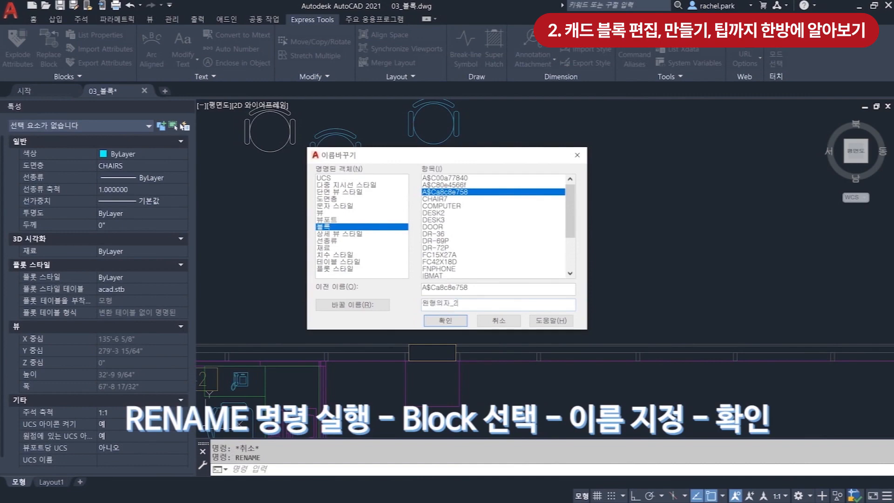
pyautogui.click(446, 320)
# Open the CHAIR7 block from room 6052 in the Block Editor to check its original orientation, and close the editor
pyautogui.scroll(-3, 486, 200)
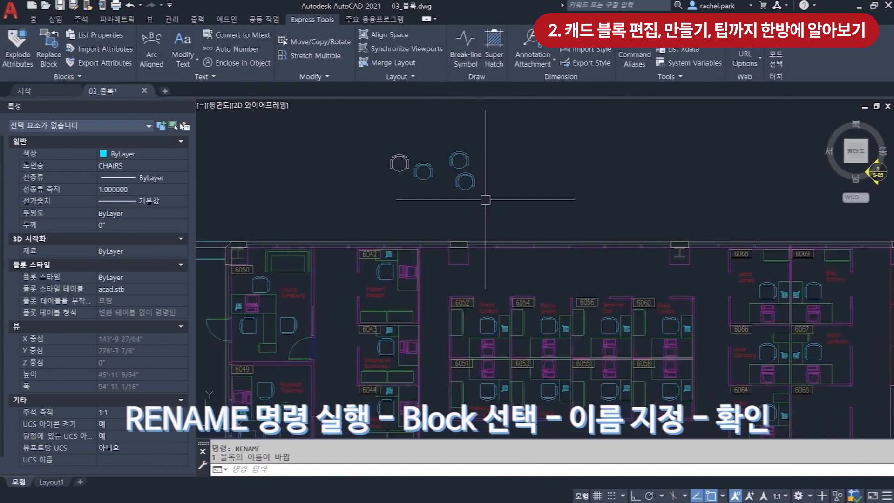
pyautogui.scroll(2, 474, 290)
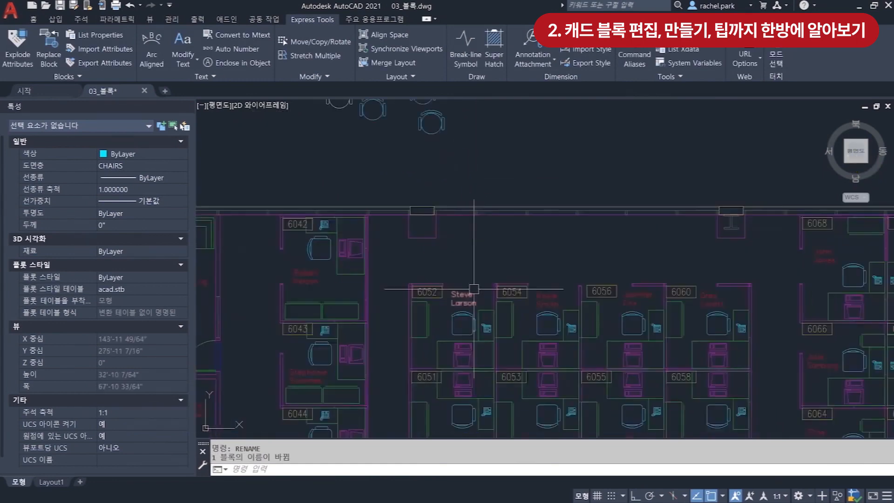
pyautogui.scroll(2, 474, 289)
pyautogui.moveTo(470, 217); pyautogui.dragTo(470, 255, button='middle')
pyautogui.scroll(-2, 471, 255)
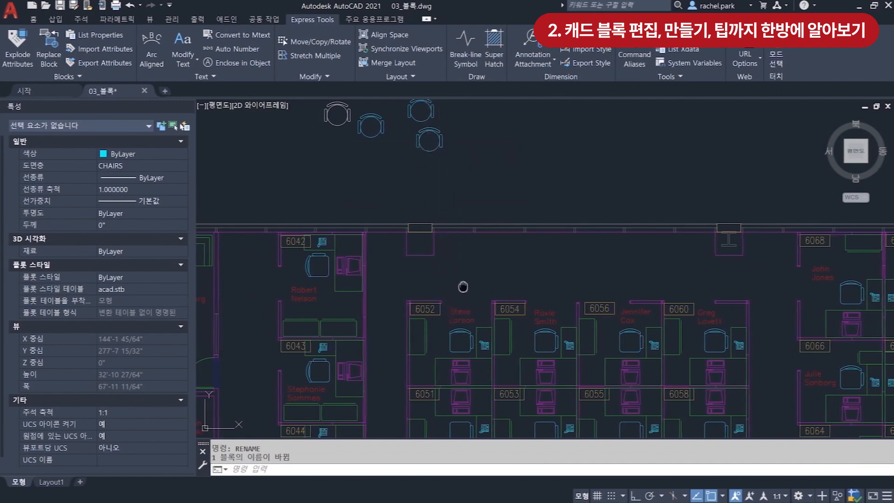
pyautogui.moveTo(464, 287); pyautogui.dragTo(455, 253, button='middle')
pyautogui.scroll(2, 467, 326)
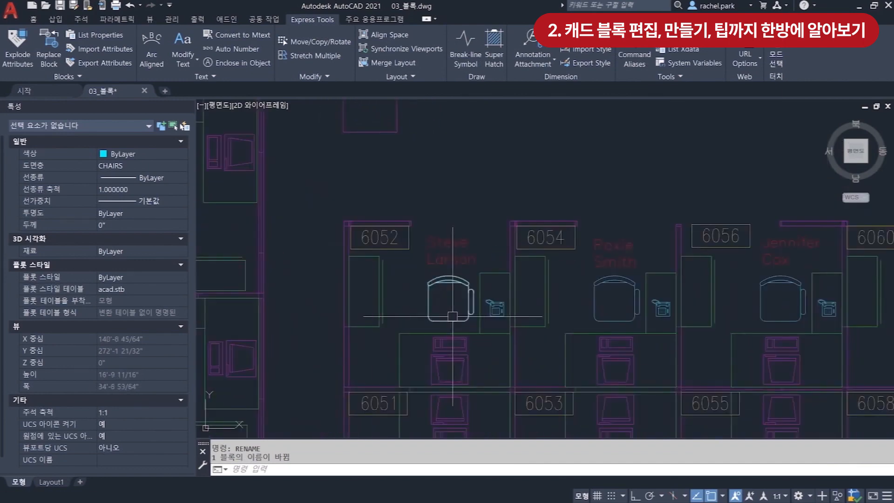
pyautogui.moveTo(442, 308); pyautogui.dragTo(443, 200, button='middle')
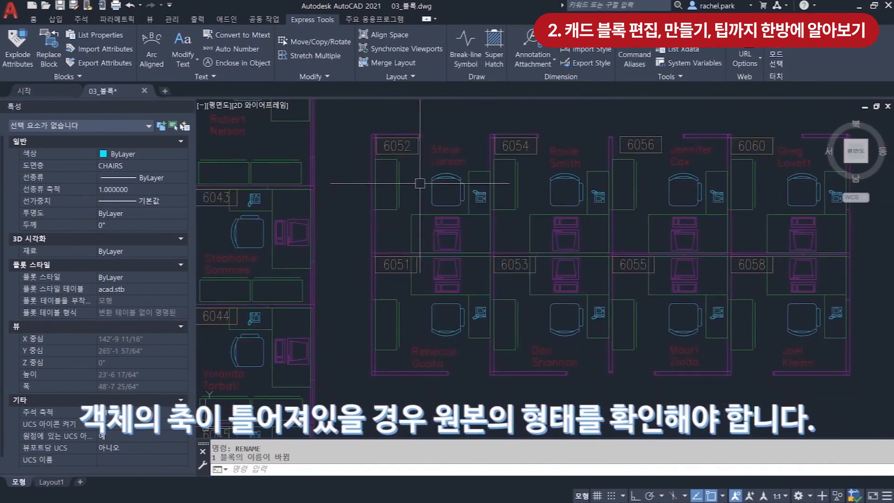
pyautogui.doubleClick(432, 190)
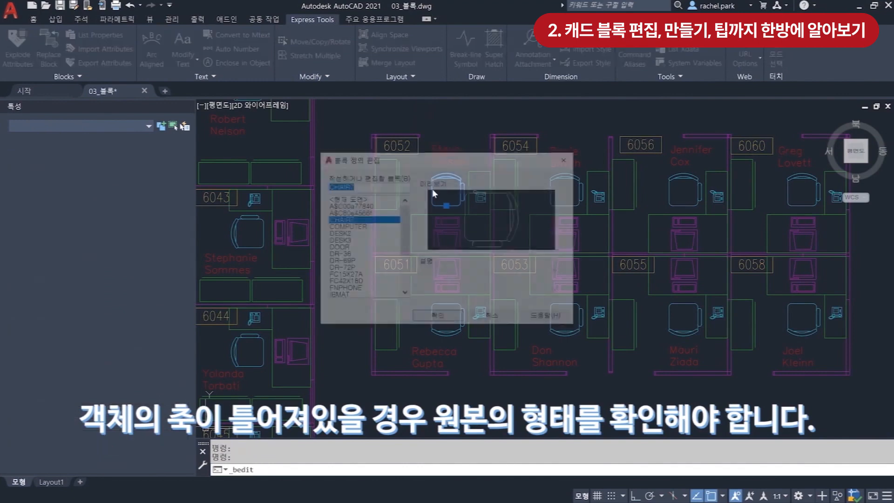
pyautogui.click(429, 317)
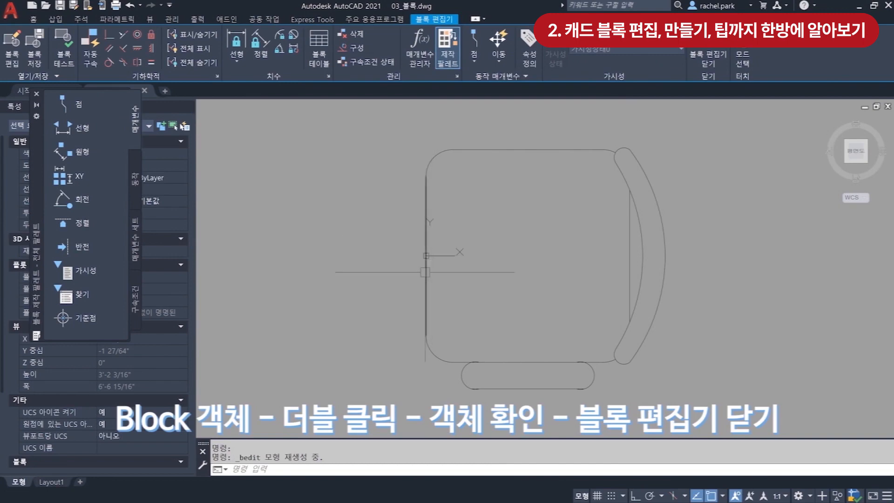
pyautogui.click(709, 59)
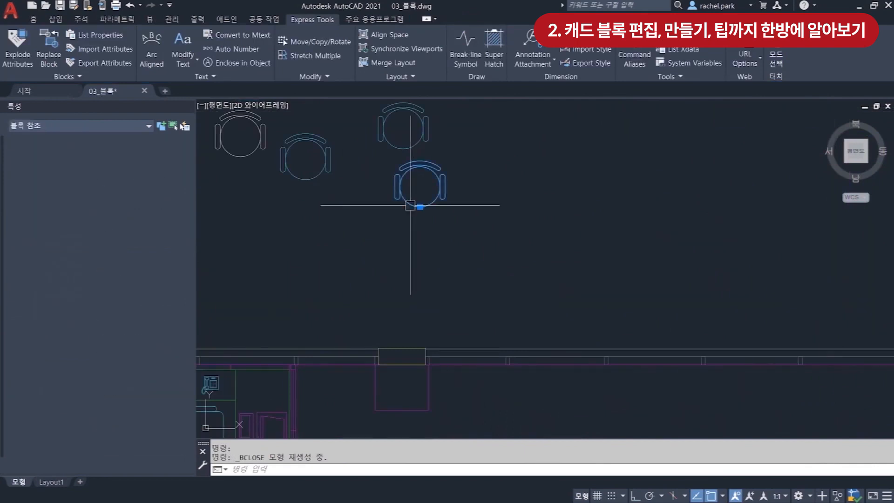
# Edit the 원형의자_2 block in the Block Editor, rotating all its geometry 90° clockwise about the origin with ortho on, and save it on closing
pyautogui.doubleClick(410, 205)
pyautogui.click(440, 319)
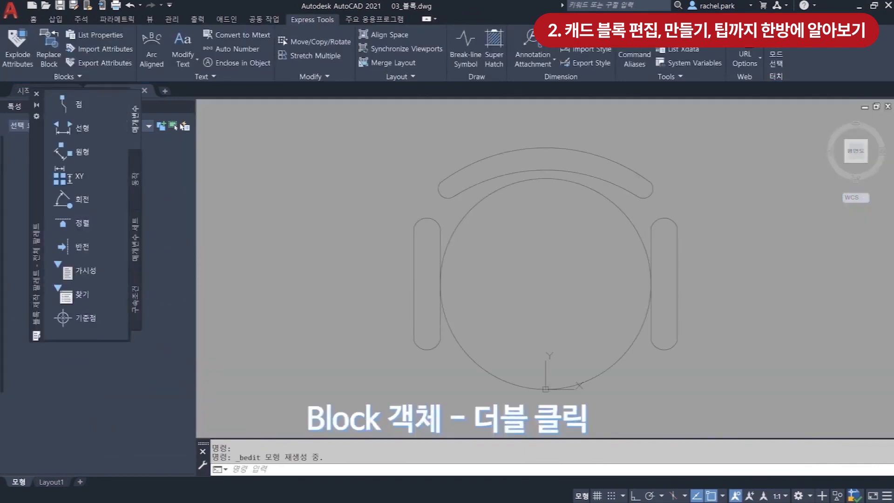
pyautogui.write('RO')
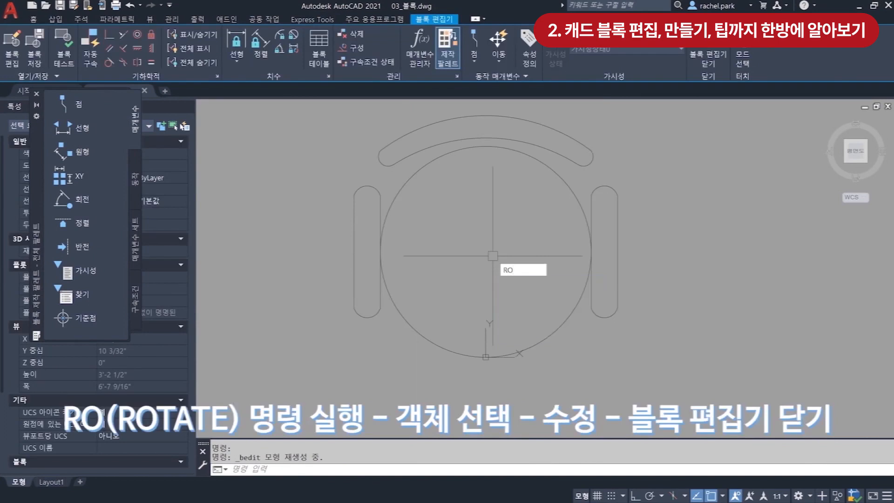
pyautogui.press('Return')
pyautogui.click(334, 109)
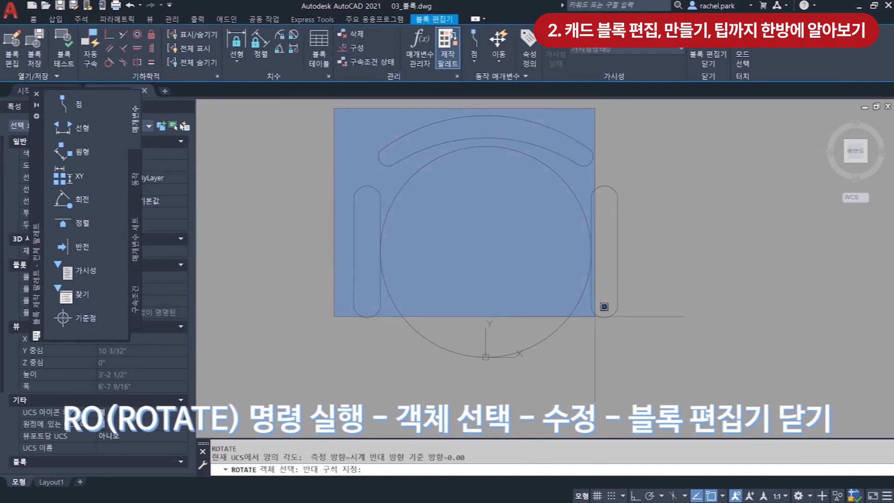
pyautogui.click(659, 380)
pyautogui.press('Return')
pyautogui.click(486, 357)
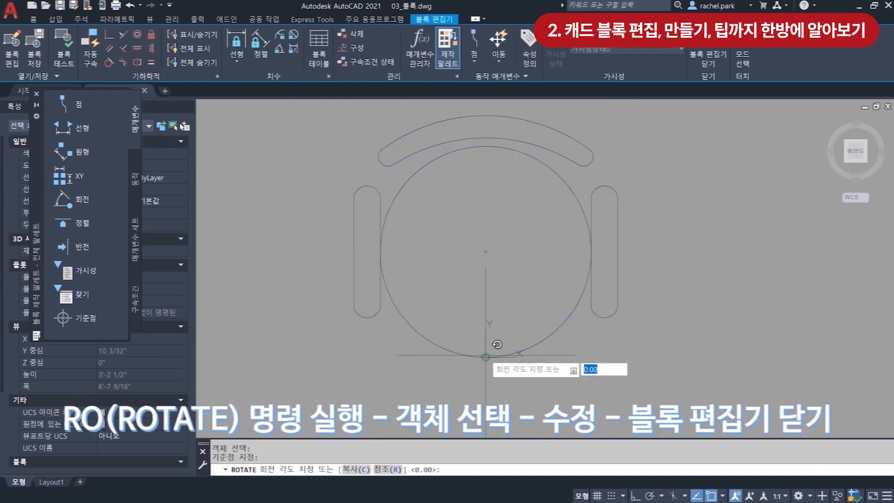
pyautogui.press('F8')
pyautogui.click(485, 372)
pyautogui.moveTo(590, 323); pyautogui.dragTo(472, 230, button='middle')
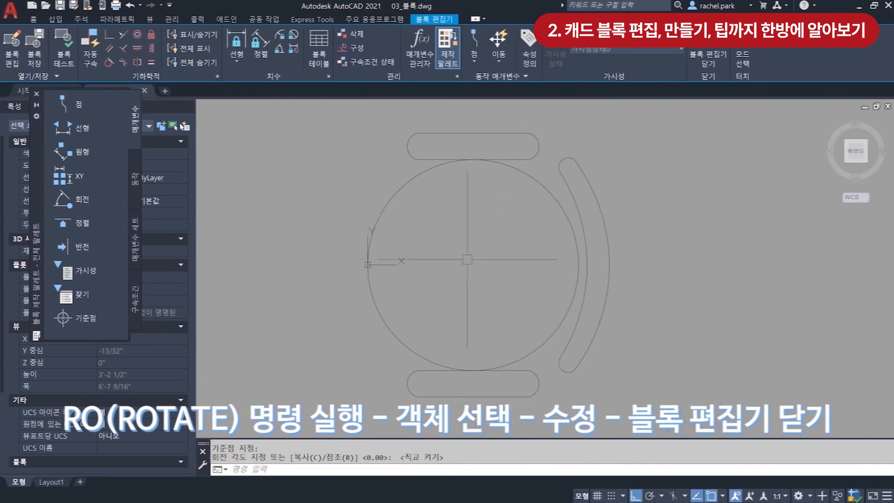
pyautogui.click(706, 56)
pyautogui.click(500, 239)
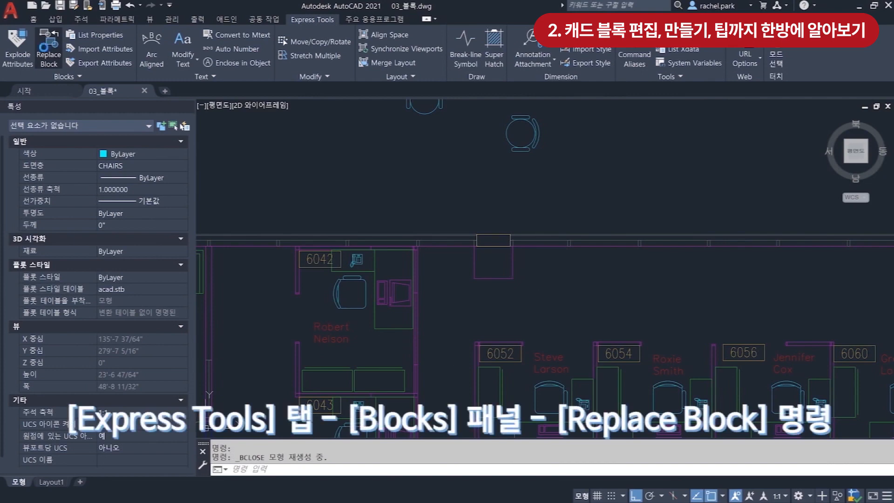
# Replace every CHAIR7 block with 원형의자_2 using Replace Block, picking both blocks in the drawing and purging unreferenced items
pyautogui.click(45, 49)
pyautogui.moveTo(620, 164); pyautogui.dragTo(680, 135)
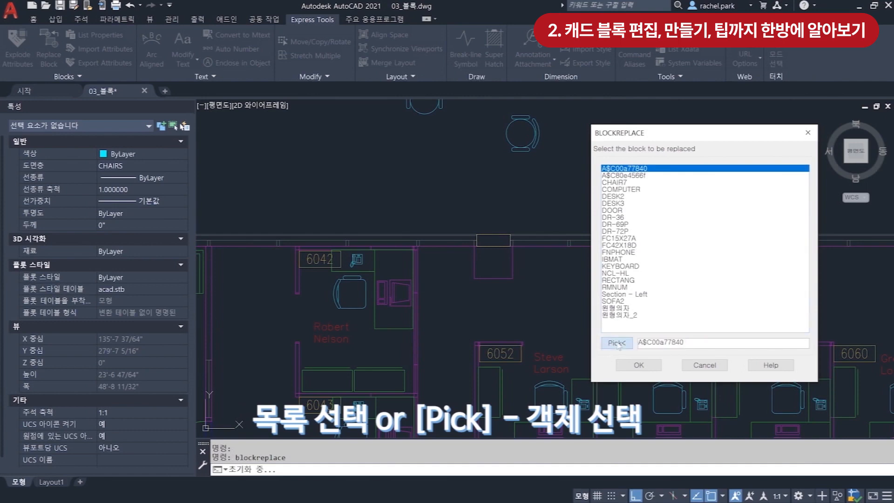
pyautogui.click(617, 343)
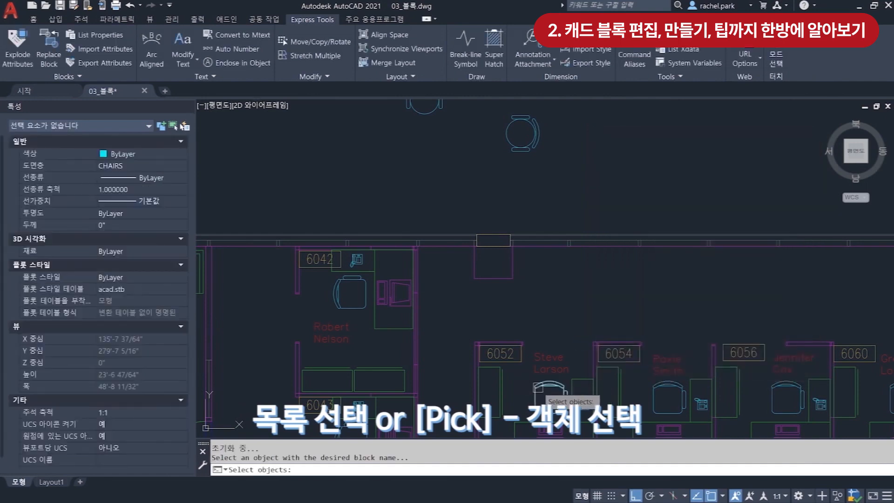
pyautogui.click(539, 387)
pyautogui.moveTo(463, 131); pyautogui.dragTo(724, 110)
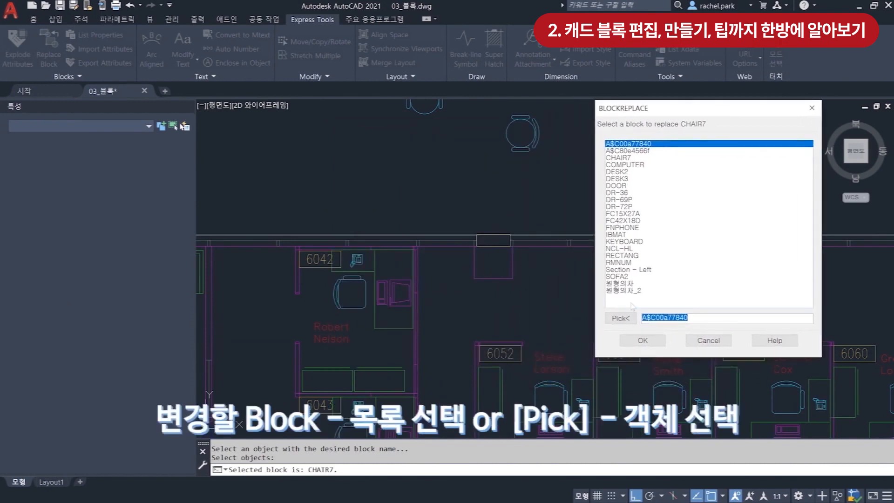
pyautogui.click(620, 319)
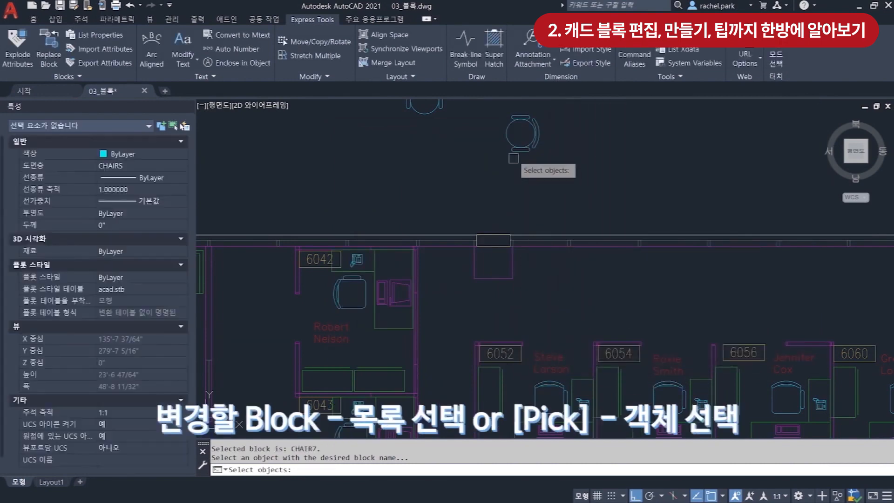
pyautogui.click(523, 146)
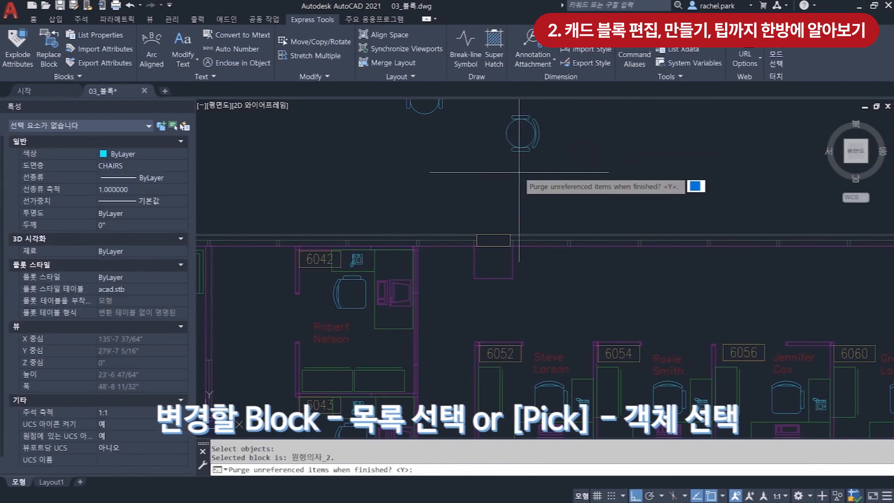
pyautogui.press('Return')
# Examine the chairs in the rooms across the floor plan to check the block replacement
pyautogui.moveTo(553, 313)
pyautogui.mouseDown(button='middle')
pyautogui.moveTo(539, 261)
pyautogui.moveTo(442, 116)
pyautogui.mouseUp(button='middle')
pyautogui.scroll(-2, 442, 115)
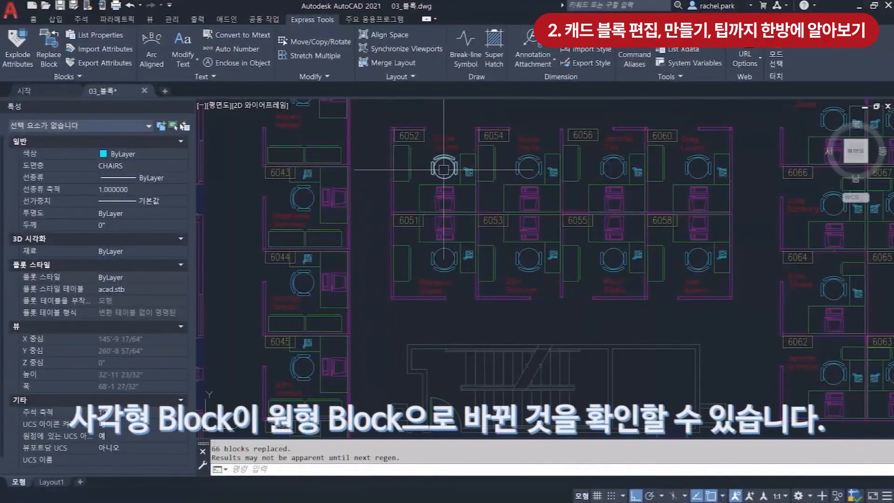
pyautogui.scroll(4, 443, 172)
pyautogui.moveTo(671, 167); pyautogui.dragTo(482, 147, button='middle')
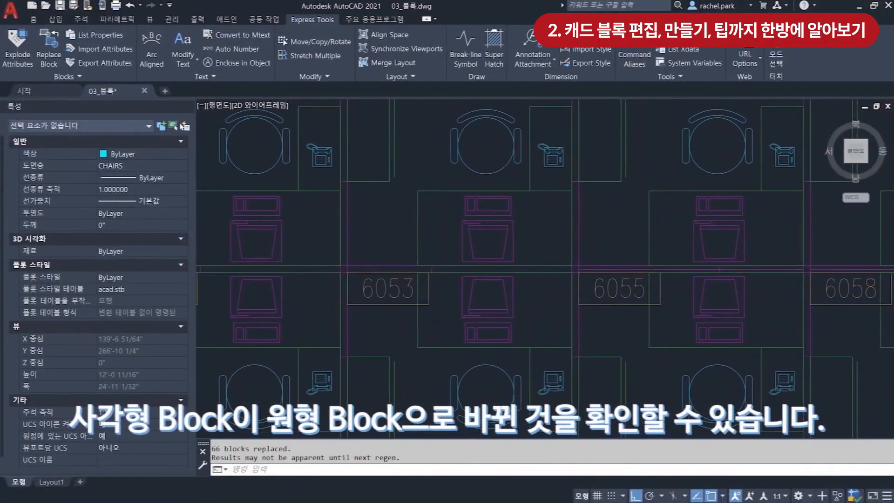
pyautogui.scroll(-3, 482, 148)
pyautogui.moveTo(500, 281); pyautogui.dragTo(399, 250, button='middle')
pyautogui.scroll(-4, 399, 250)
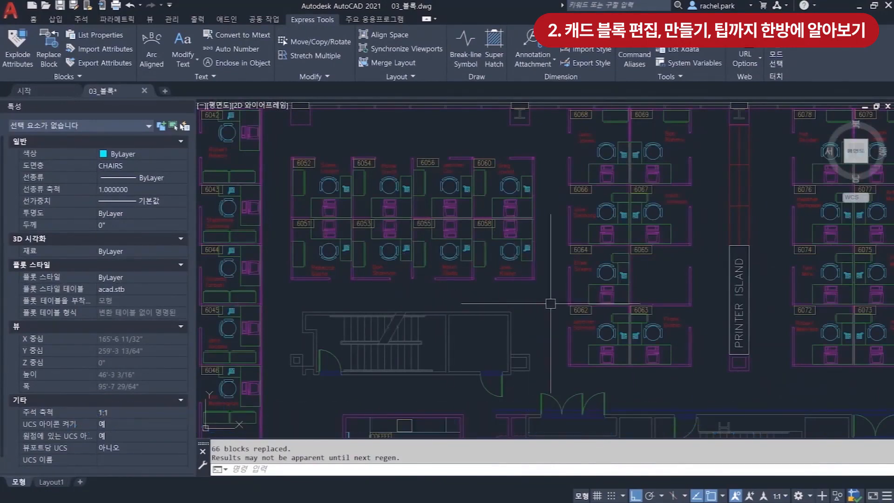
pyautogui.scroll(-4, 551, 304)
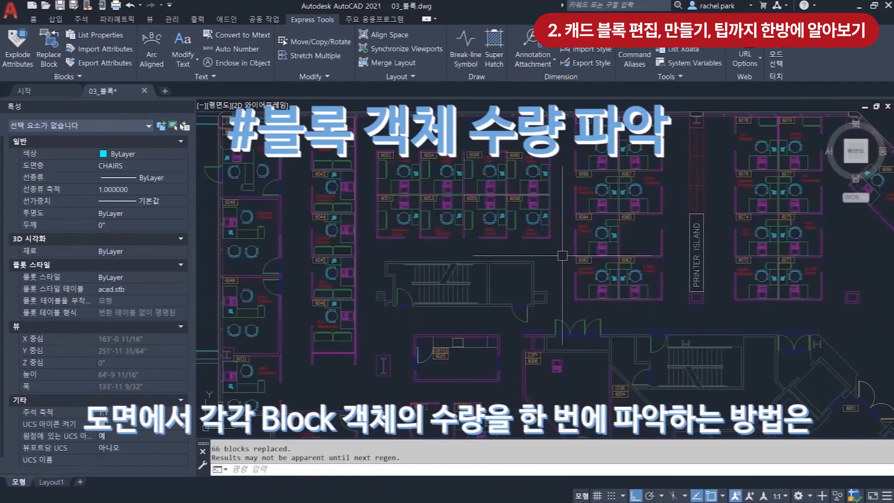
pyautogui.scroll(2, 562, 256)
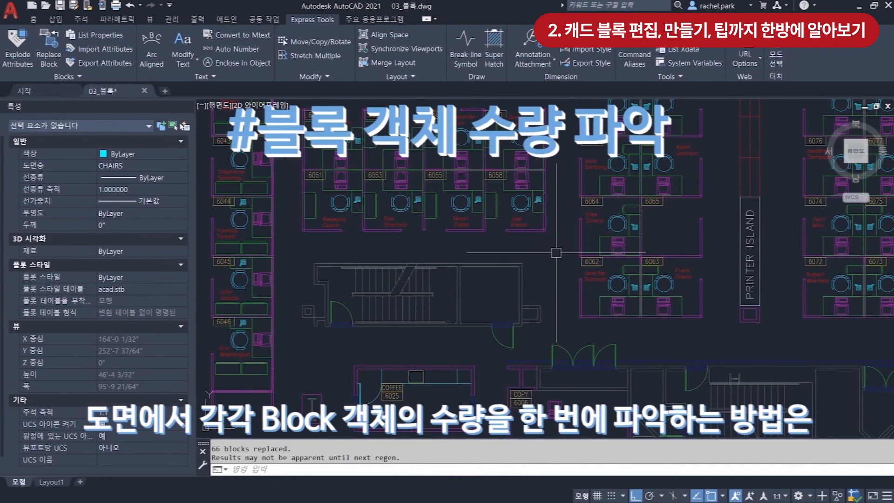
# Count the blocks in the whole drawing with BCOUNT, selecting all objects
pyautogui.write('BO')
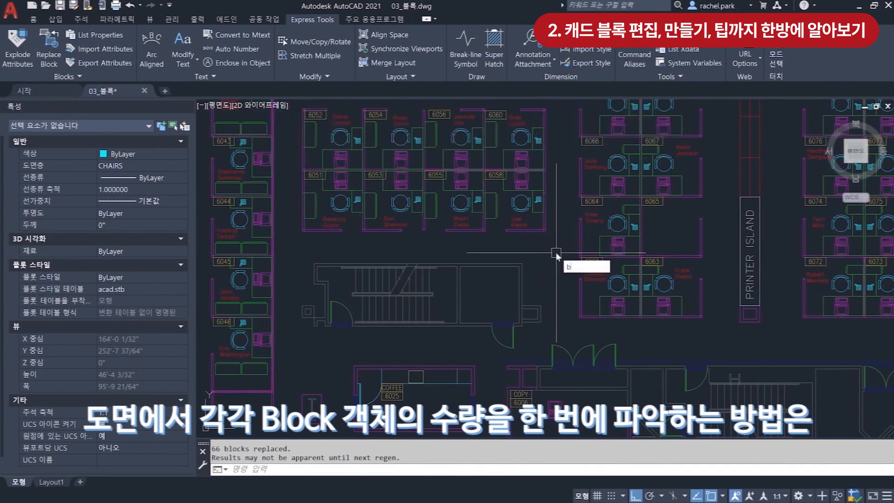
pyautogui.press('BackSpace')
pyautogui.write('COUNT')
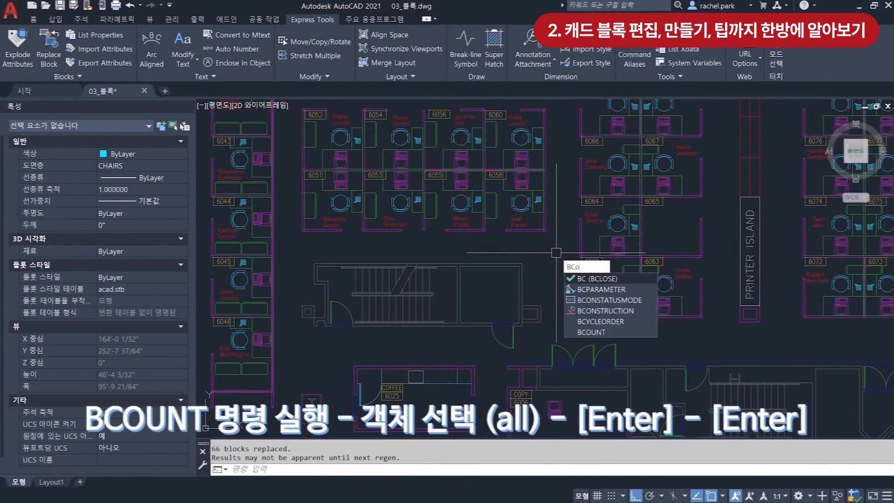
pyautogui.press('Return')
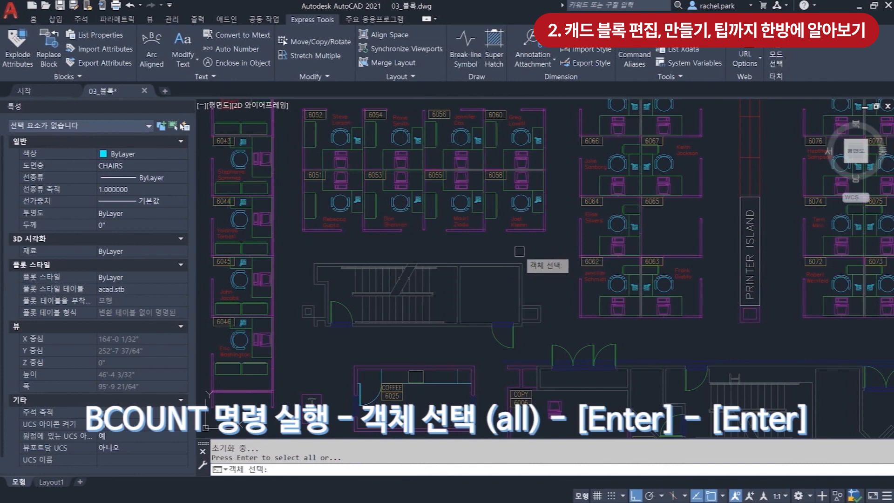
pyautogui.press('Return')
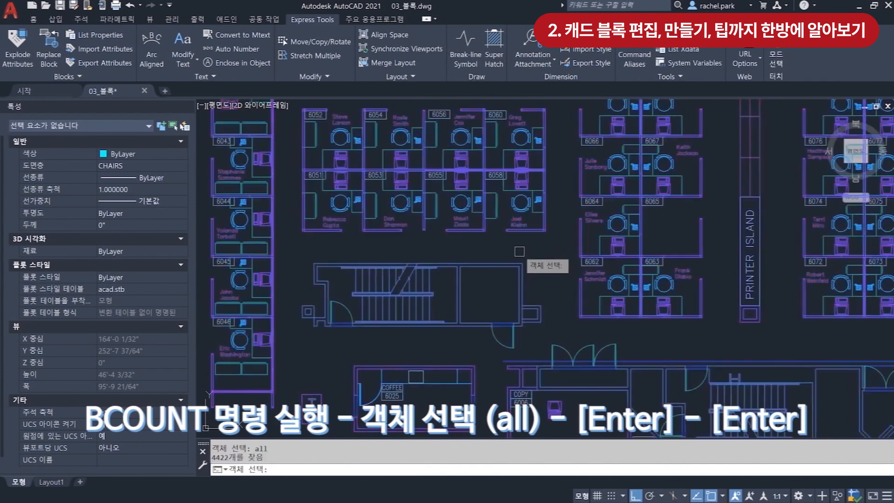
pyautogui.press('Return')
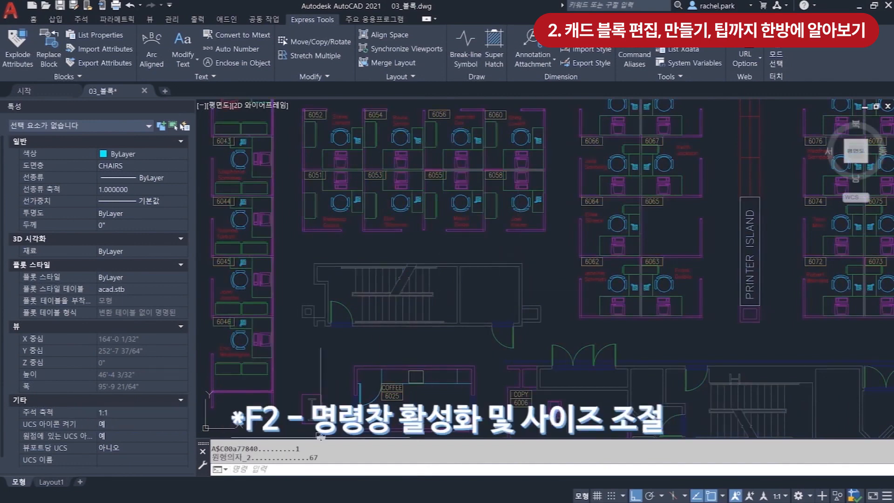
# Enlarge the command history to read the block count list, and highlight its rows from DOOR to 원형의자_2
pyautogui.moveTo(343, 440); pyautogui.dragTo(343, 265)
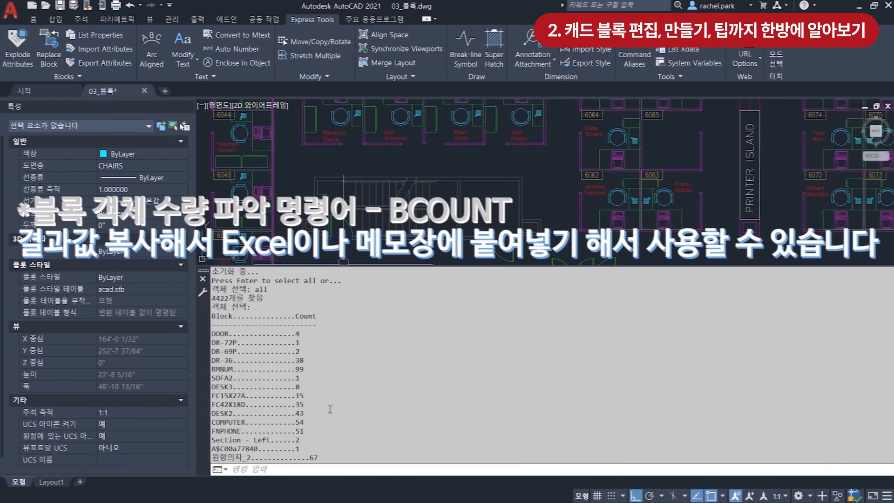
pyautogui.moveTo(327, 457); pyautogui.dragTo(209, 333)
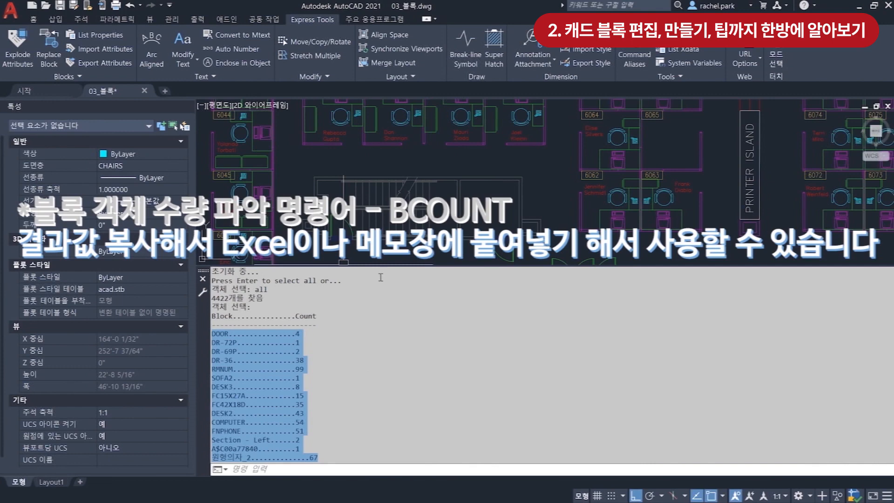
pyautogui.click(403, 257)
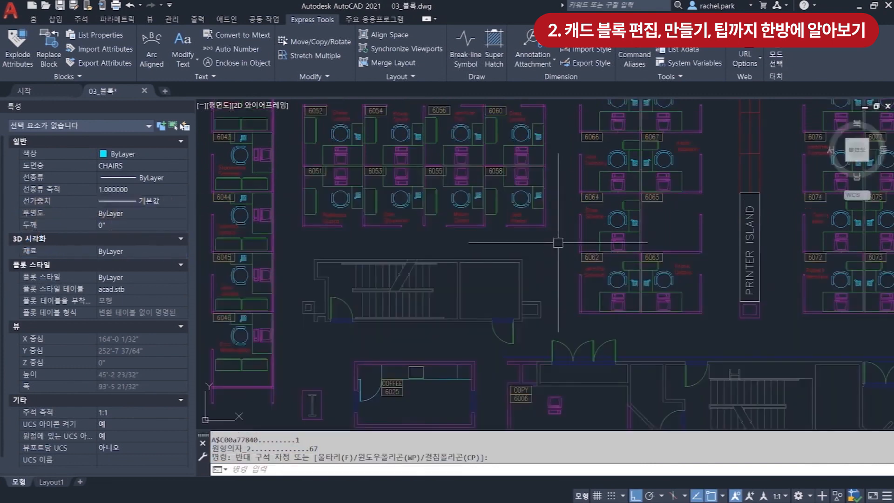
# Set the NUMBER attribute of all room-number blocks to 7000 with GATTE, picking the block in room 6068 and processing every insert
pyautogui.moveTo(558, 242)
pyautogui.mouseDown(button='middle')
pyautogui.moveTo(456, 278)
pyautogui.moveTo(349, 357)
pyautogui.mouseUp(button='middle')
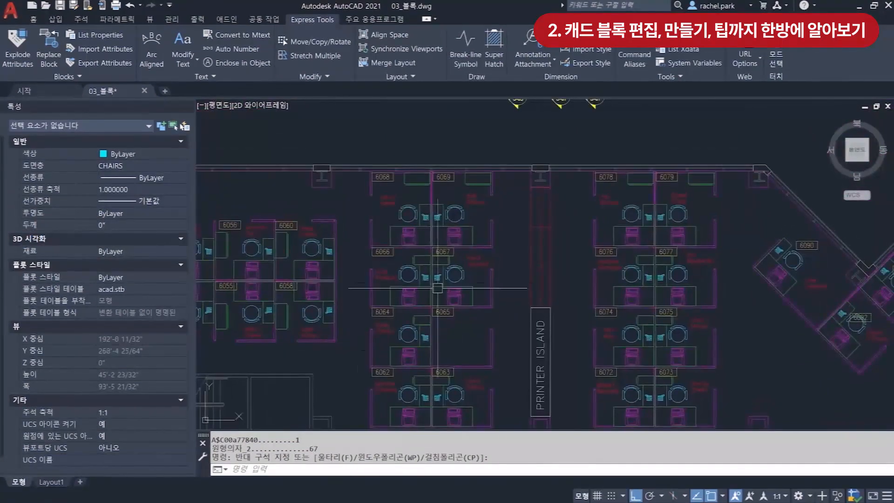
pyautogui.scroll(3, 456, 177)
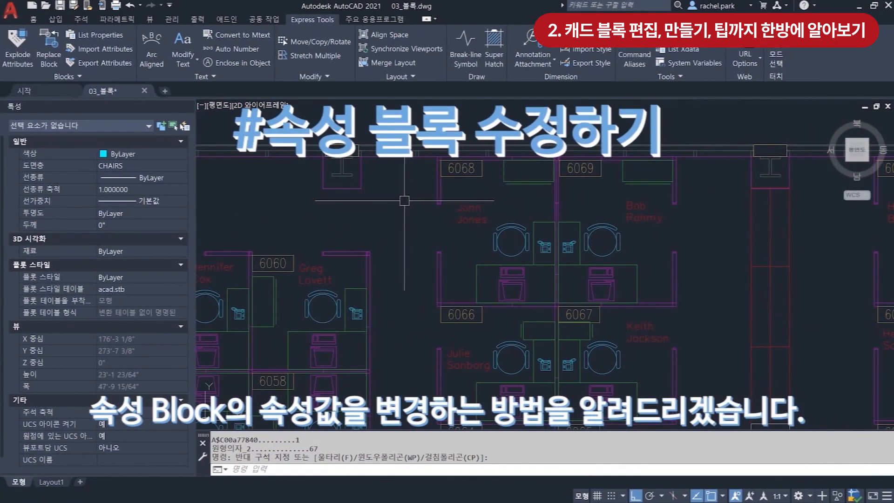
pyautogui.write('GA')
pyautogui.write('TTa')
pyautogui.press('Return')
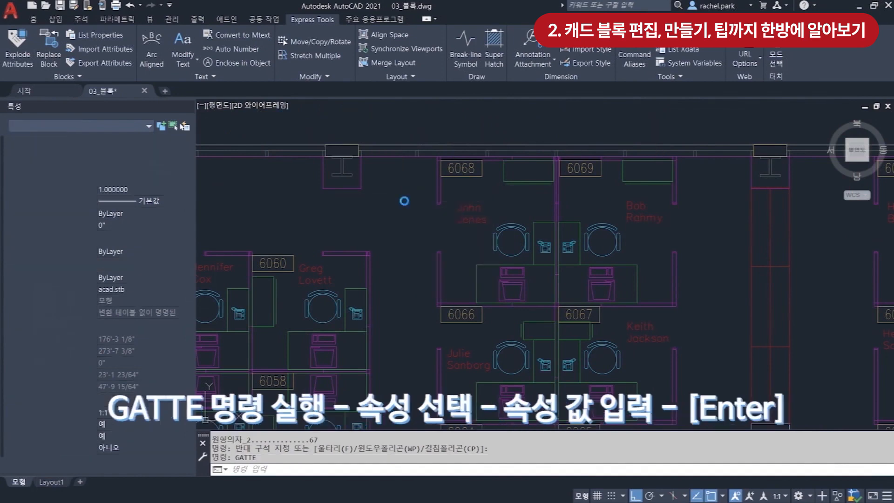
pyautogui.click(454, 167)
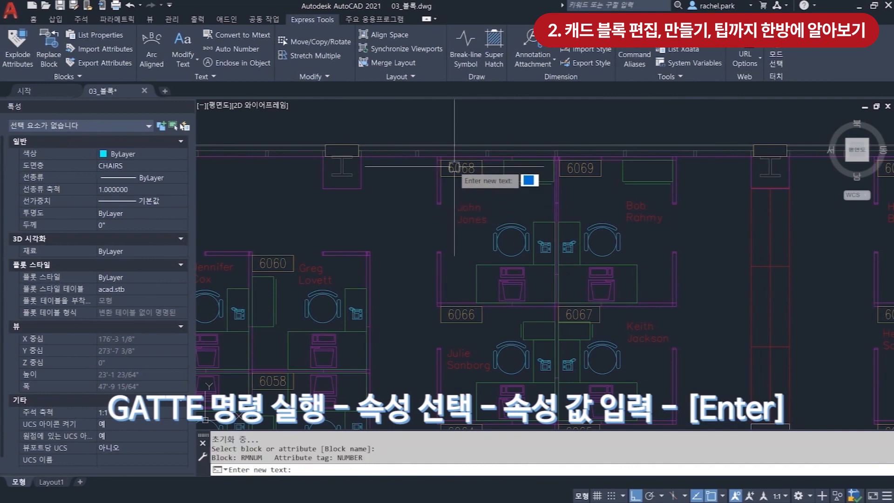
pyautogui.scroll(3, 454, 167)
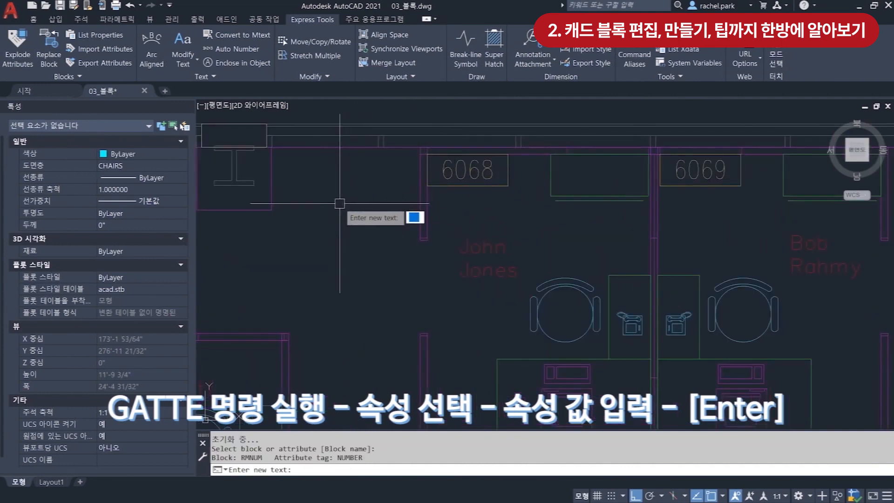
pyautogui.write('7000')
pyautogui.press('Return')
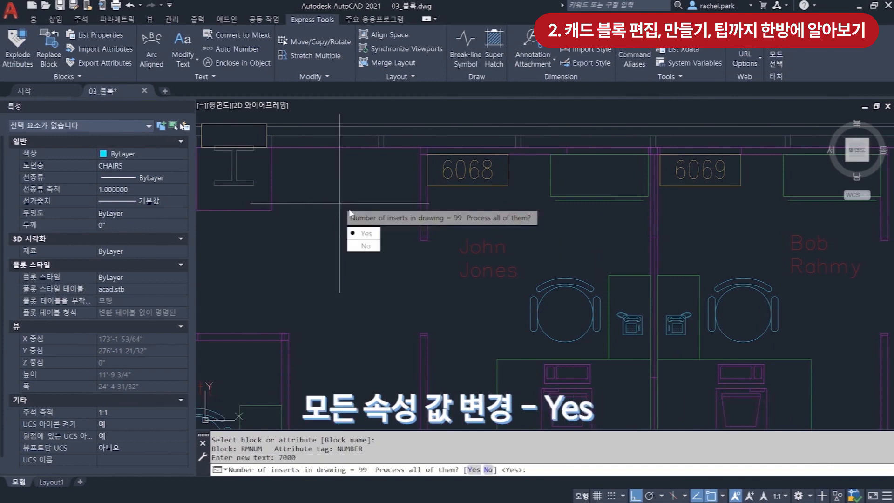
pyautogui.click(366, 238)
# Check the room numbers across the floor plan and undo the global attribute change
pyautogui.scroll(-4, 340, 203)
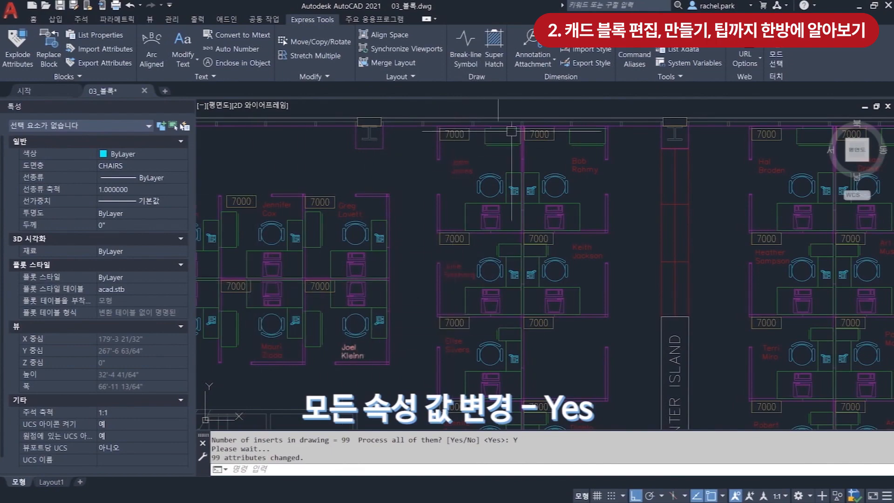
pyautogui.moveTo(595, 314); pyautogui.dragTo(676, 202, button='middle')
pyautogui.scroll(-4, 676, 203)
pyautogui.scroll(4, 382, 227)
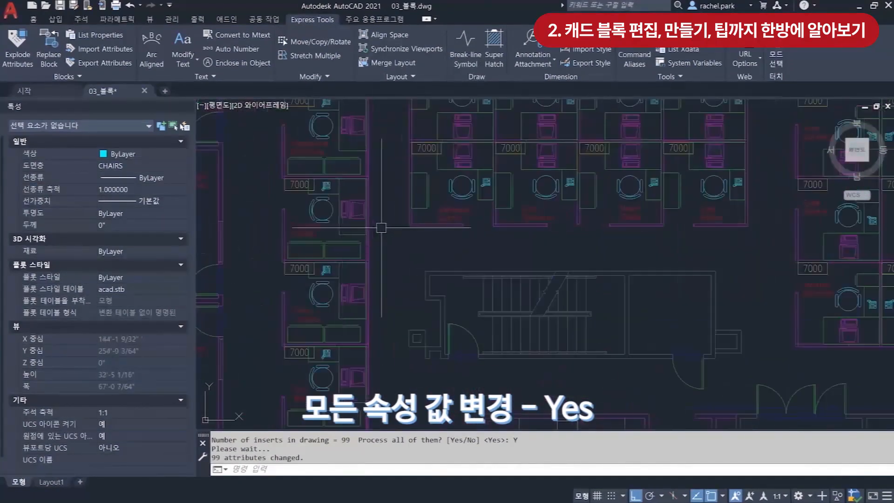
pyautogui.scroll(-4, 326, 284)
pyautogui.scroll(6, 536, 150)
pyautogui.moveTo(537, 150); pyautogui.dragTo(433, 293, button='middle')
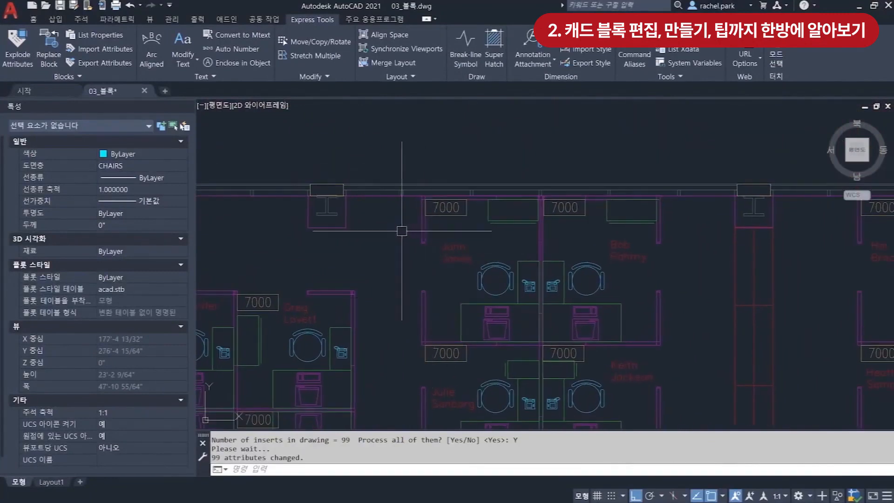
pyautogui.hotkey('ctrl', 'z')
pyautogui.hotkey('ctrl', 'z')
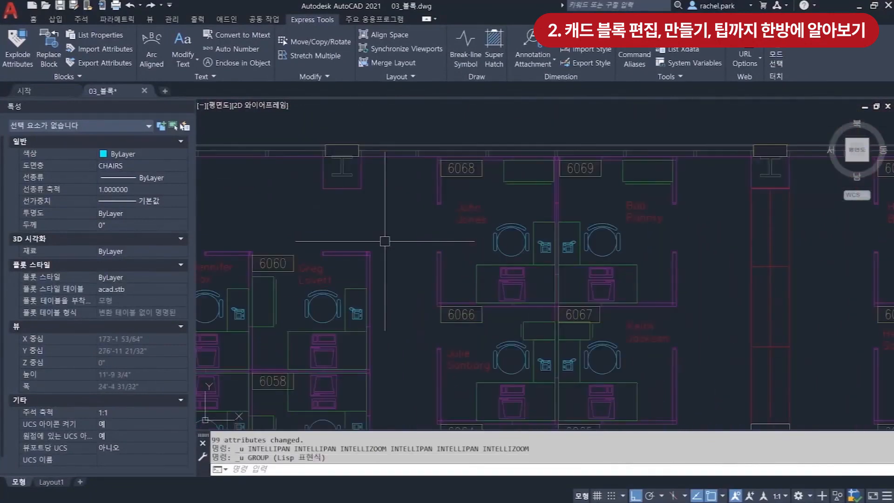
# Set the room-number attribute to 700 with GATTE for only the blocks of rooms 6068, 6069 and 6067
pyautogui.write('GATTE')
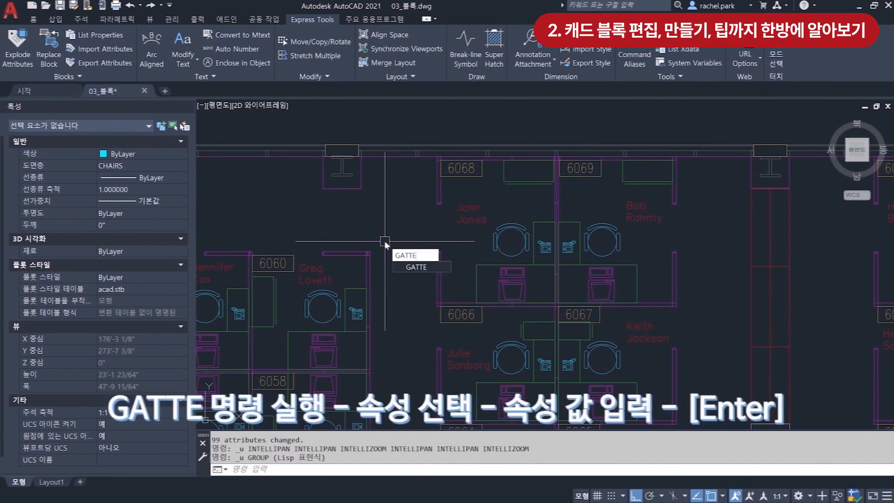
pyautogui.press('Return')
pyautogui.scroll(2, 499, 154)
pyautogui.click(443, 174)
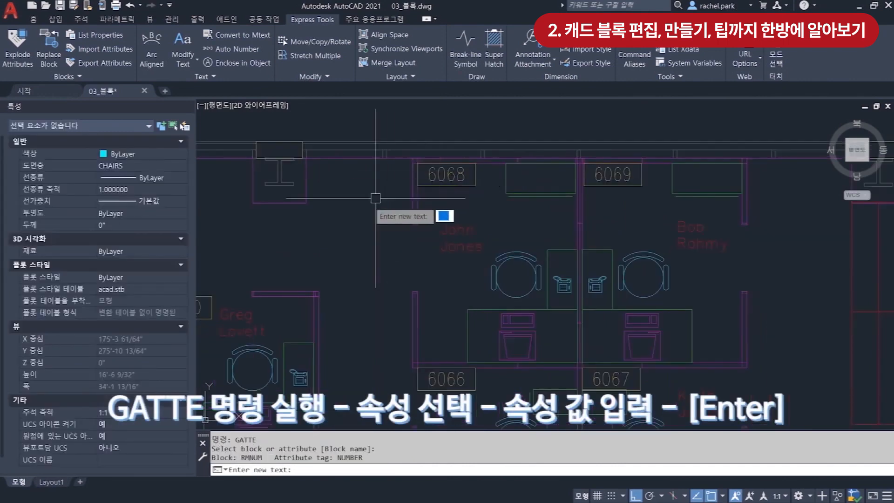
pyautogui.write('700')
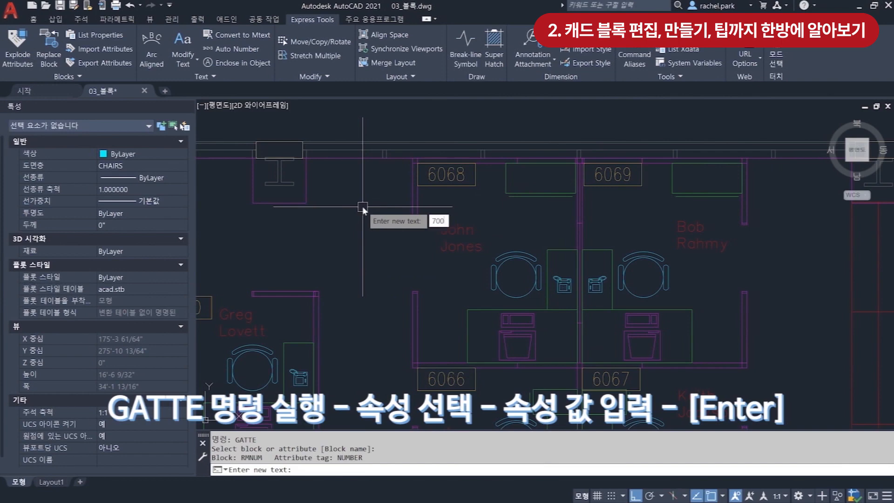
pyautogui.press('Return')
pyautogui.write('N')
pyautogui.press('Return')
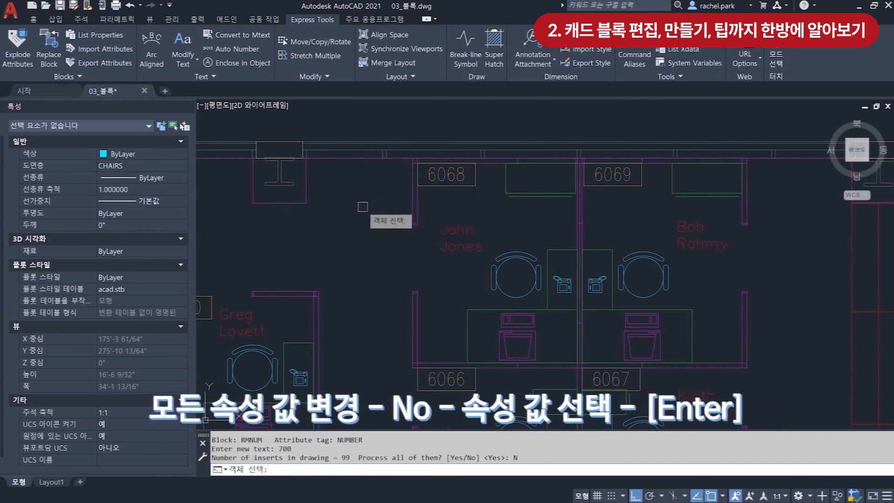
pyautogui.click(446, 175)
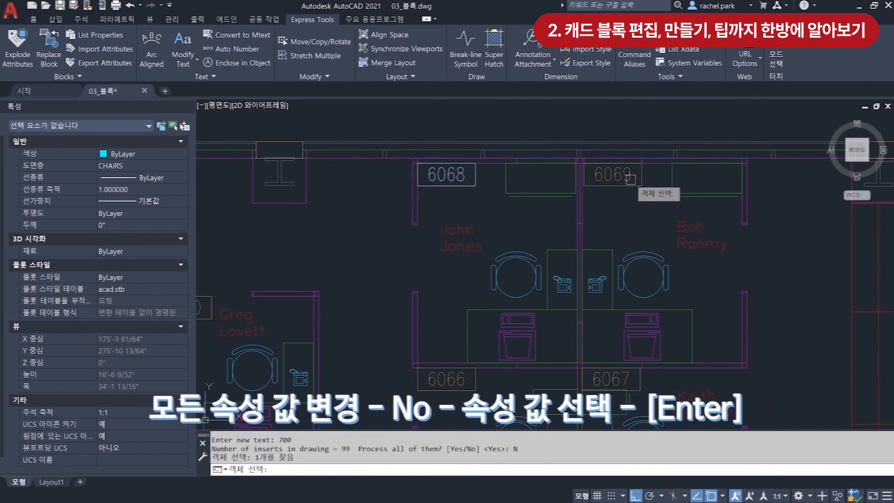
pyautogui.click(613, 175)
pyautogui.click(611, 379)
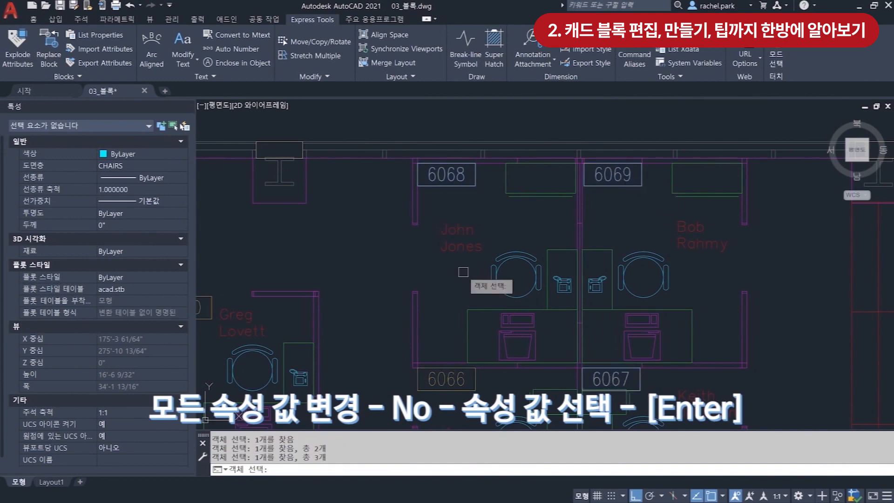
pyautogui.press('Return')
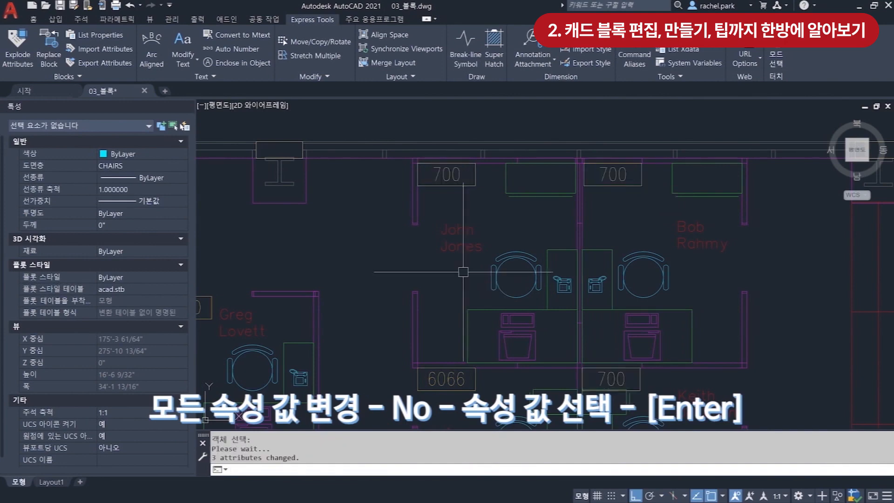
# Explode the middle section marker block above the floor plan
pyautogui.moveTo(490, 206); pyautogui.dragTo(468, 176, button='middle')
pyautogui.scroll(-2, 482, 174)
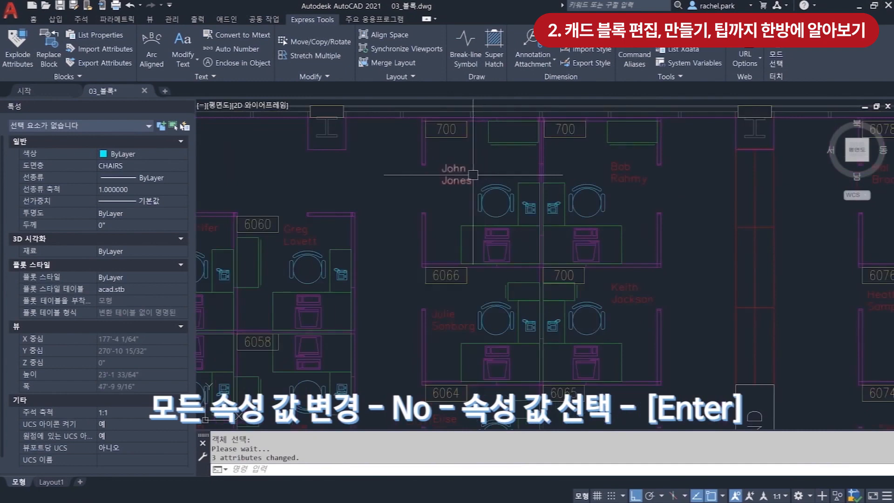
pyautogui.scroll(-1, 407, 271)
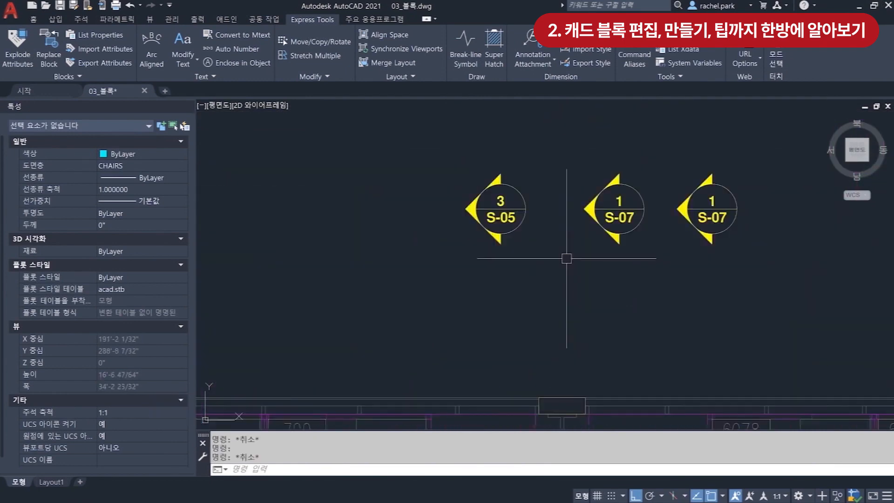
pyautogui.moveTo(567, 259); pyautogui.dragTo(513, 266, button='middle')
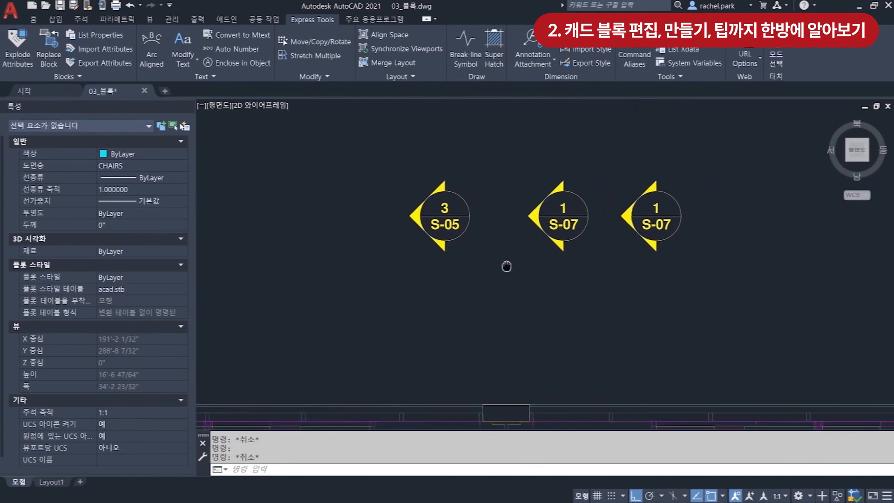
pyautogui.click(567, 240)
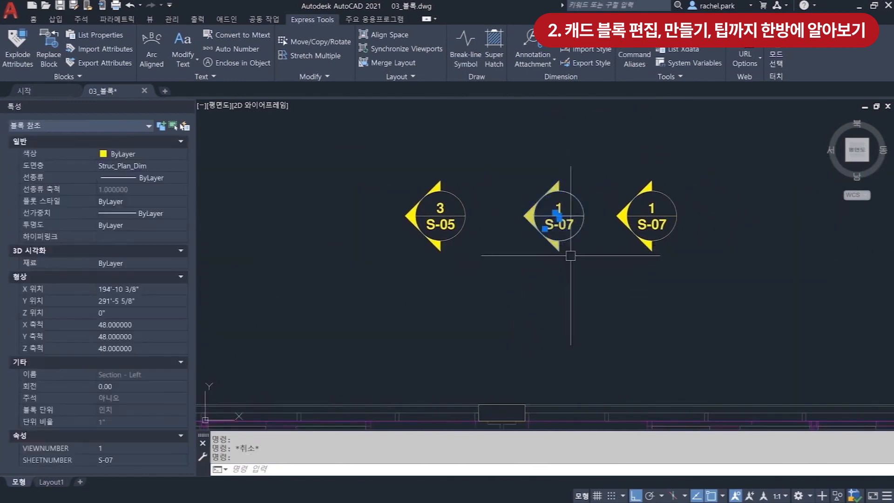
pyautogui.write('x')
pyautogui.press('Return')
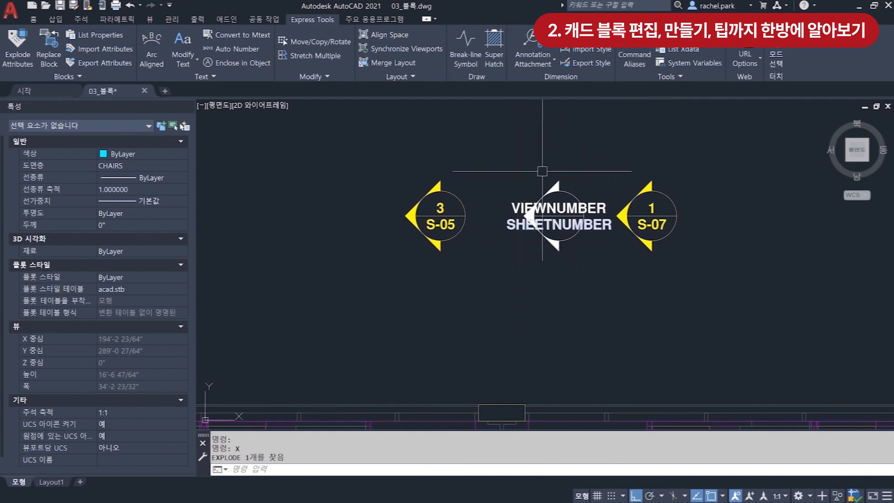
# Explode the intact section marker labelled 1 / S-07 with BURST so its attribute values are kept as text
pyautogui.scroll(3, 583, 242)
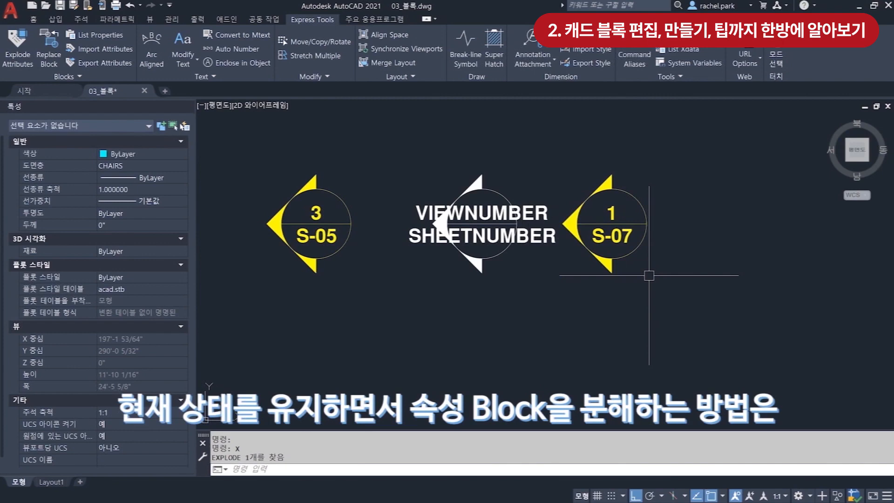
pyautogui.write('b')
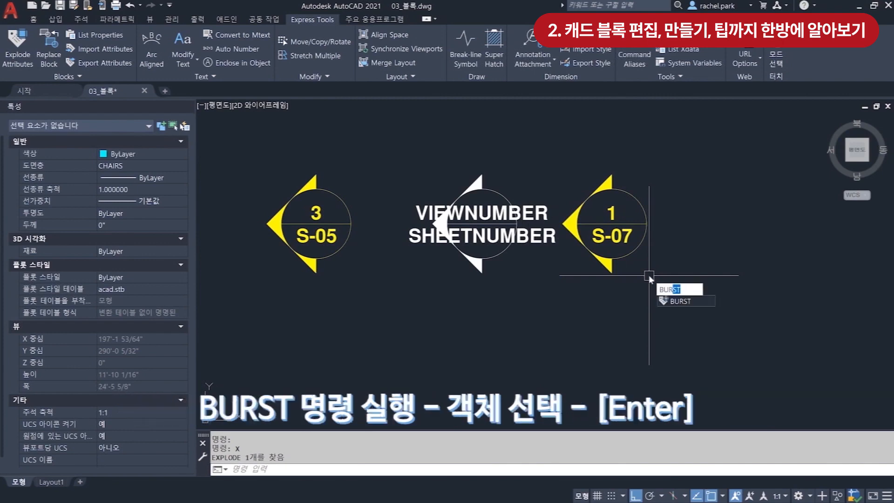
pyautogui.press('Return')
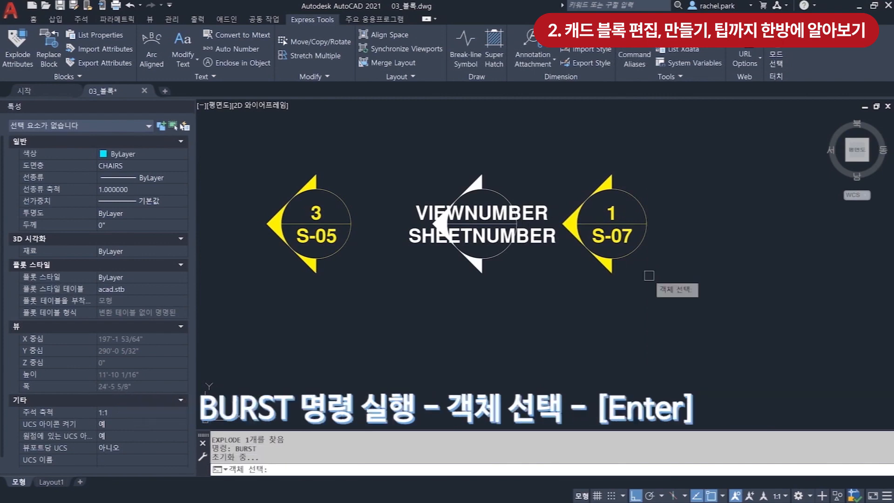
pyautogui.click(642, 255)
pyautogui.press('Return')
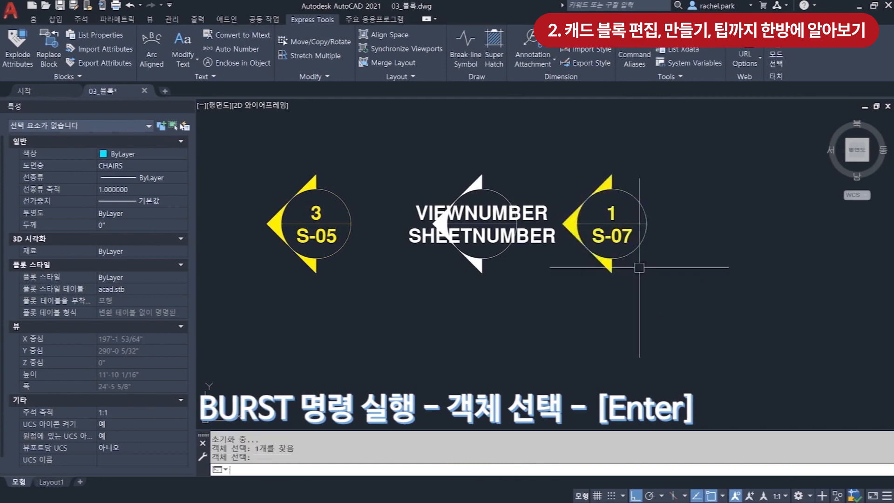
# Open the S-07 text of the burst section marker for editing and leave it without changes
pyautogui.scroll(3, 639, 265)
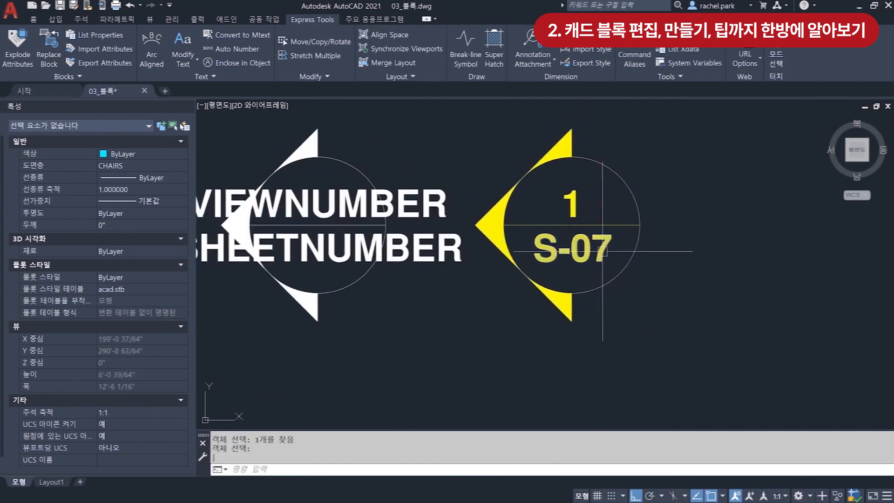
pyautogui.click(584, 241)
pyautogui.doubleClick(585, 240)
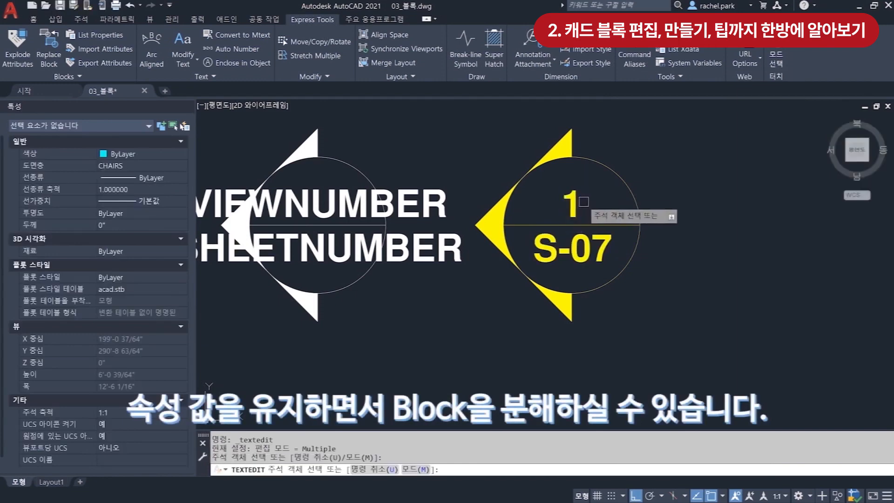
pyautogui.press('Escape')
pyautogui.scroll(-5, 584, 202)
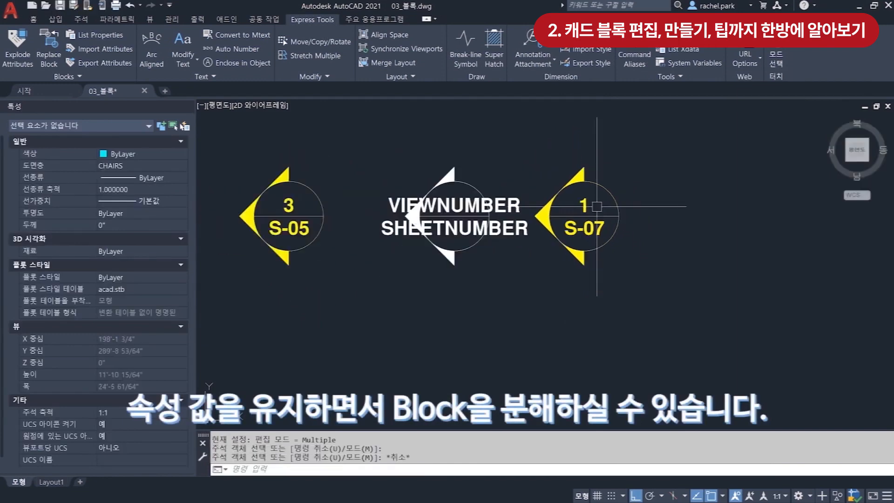
pyautogui.scroll(-7, 477, 229)
pyautogui.scroll(-2, 477, 229)
pyautogui.moveTo(489, 219); pyautogui.dragTo(548, 131, button='middle')
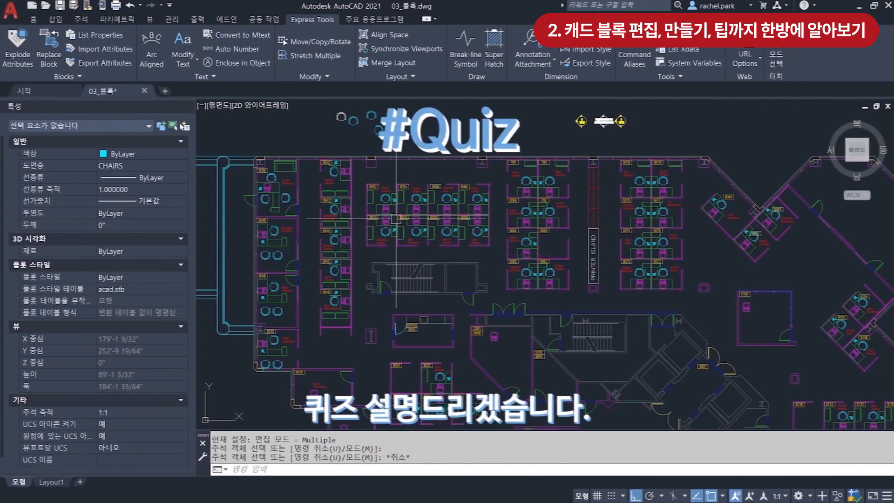
# Open the installed sample drawing Assembly Sample.dwg from the ActiveX > ExtAttr folder as read-only
pyautogui.click(16, 12)
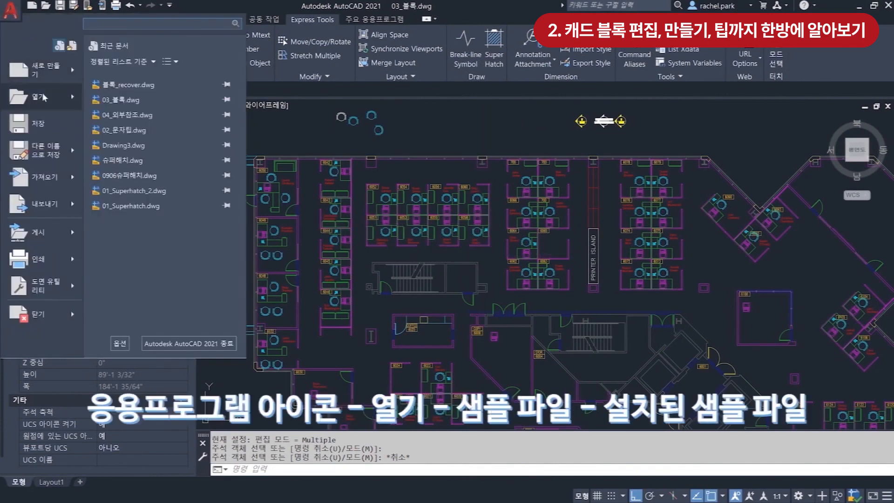
pyautogui.moveTo(76, 99)
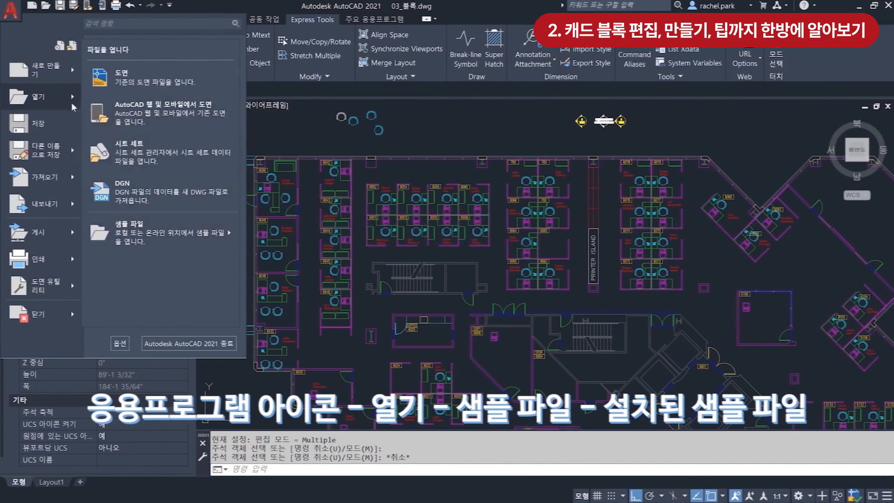
pyautogui.moveTo(141, 234)
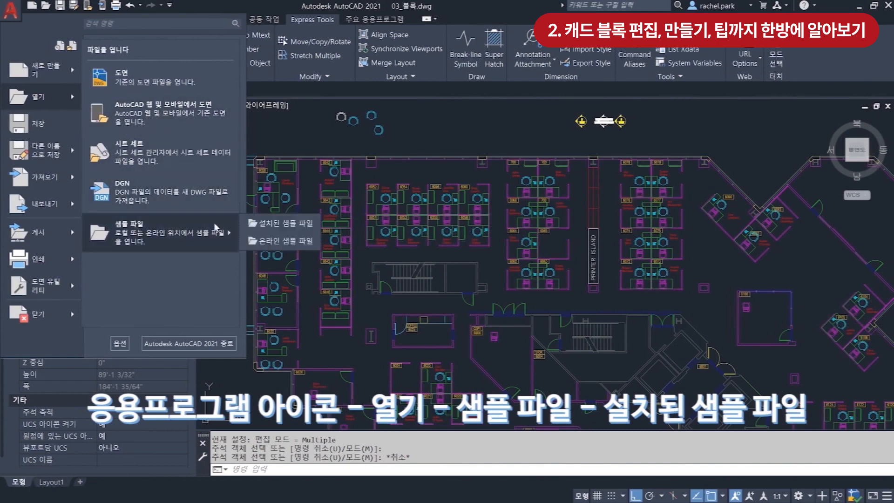
pyautogui.click(275, 224)
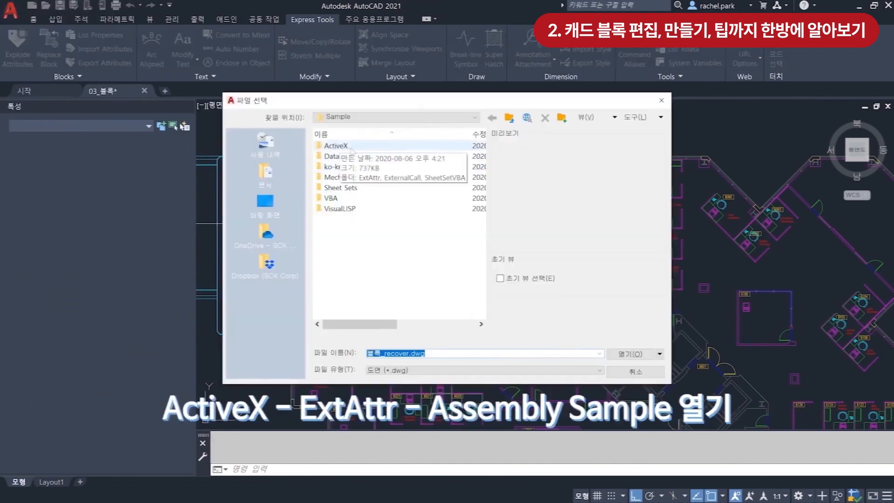
pyautogui.doubleClick(344, 145)
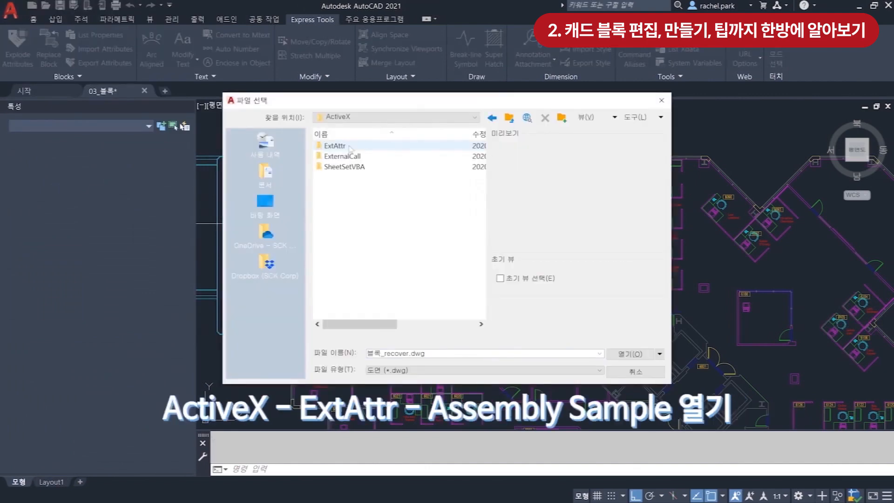
pyautogui.doubleClick(340, 146)
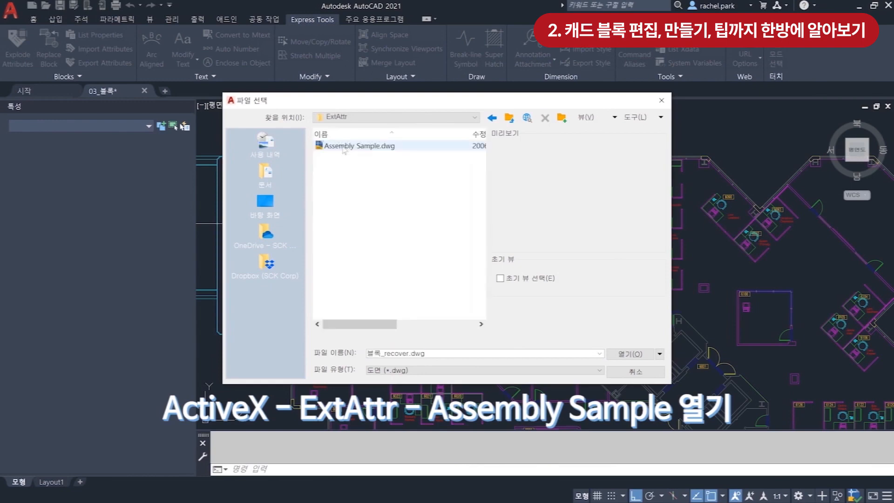
pyautogui.click(344, 147)
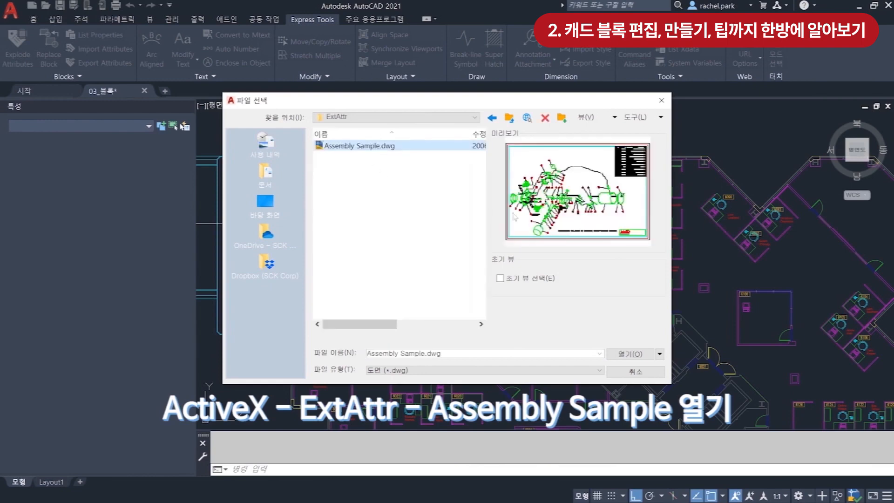
pyautogui.click(624, 354)
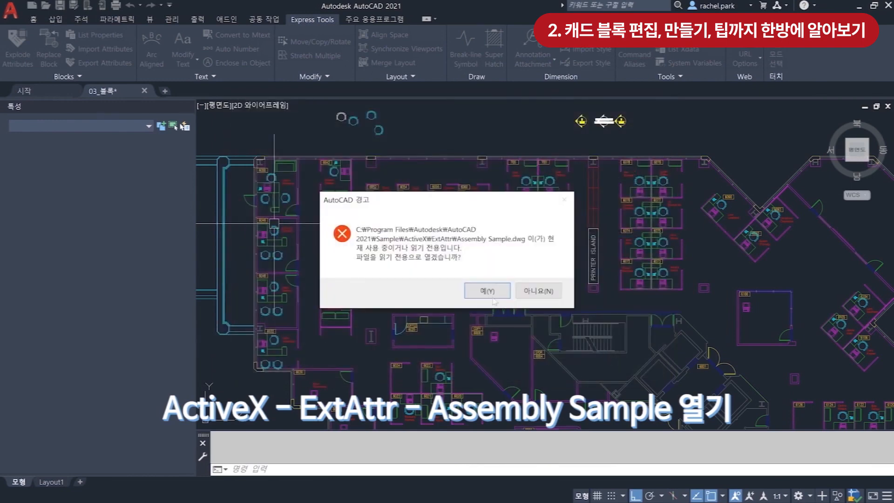
pyautogui.click(492, 287)
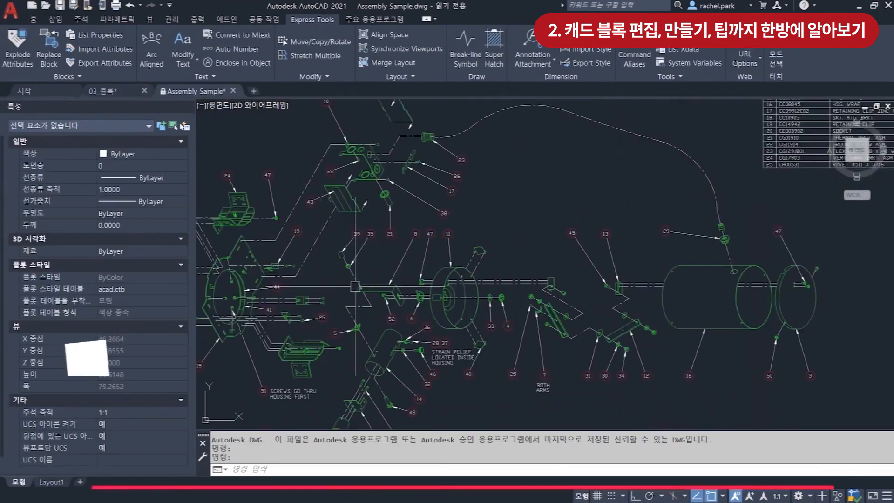
pyautogui.scroll(-2, 530, 192)
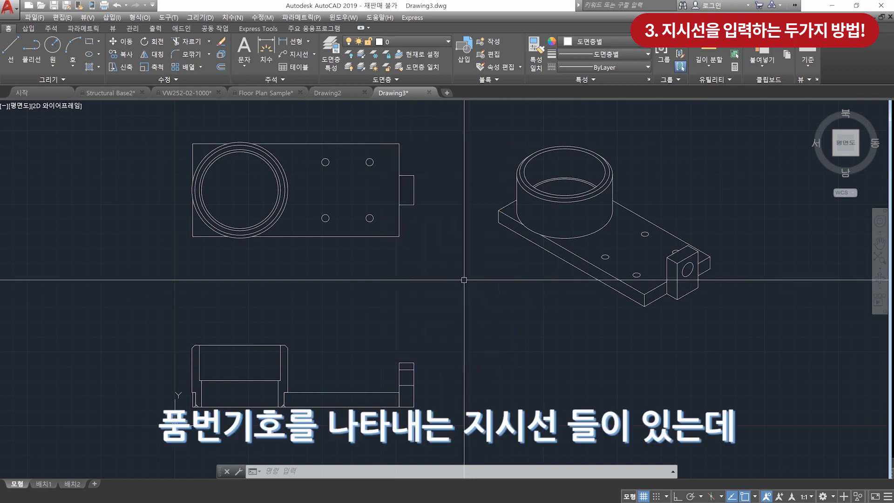
pyautogui.moveTo(455, 234)
pyautogui.mouseDown(button='middle')
pyautogui.moveTo(462, 247)
pyautogui.moveTo(438, 260)
pyautogui.mouseUp(button='middle')
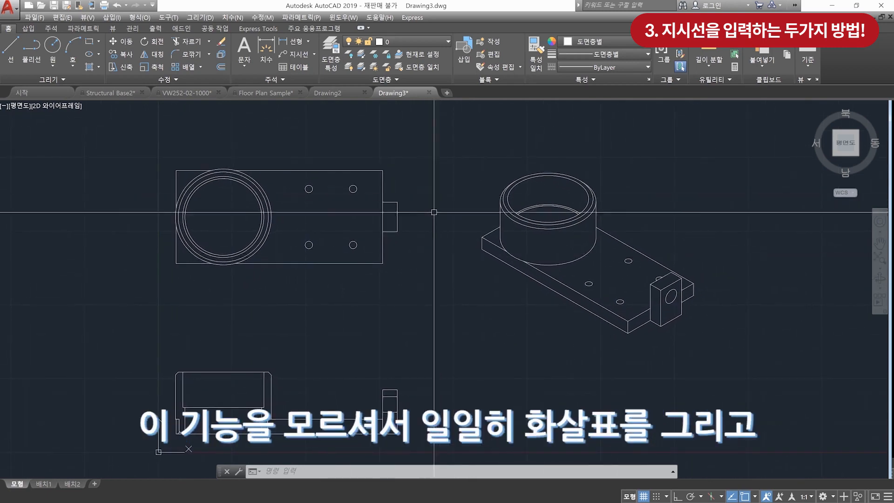
pyautogui.moveTo(441, 223); pyautogui.dragTo(435, 210, button='middle')
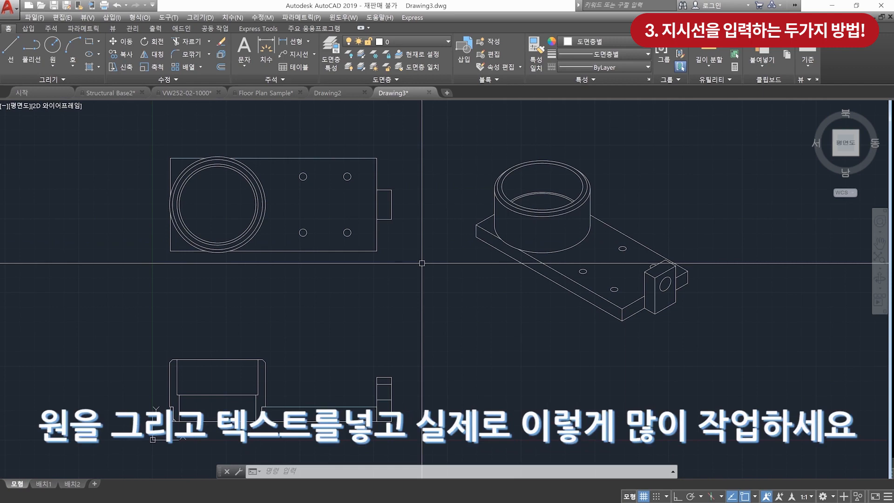
pyautogui.moveTo(424, 267); pyautogui.dragTo(435, 274, button='middle')
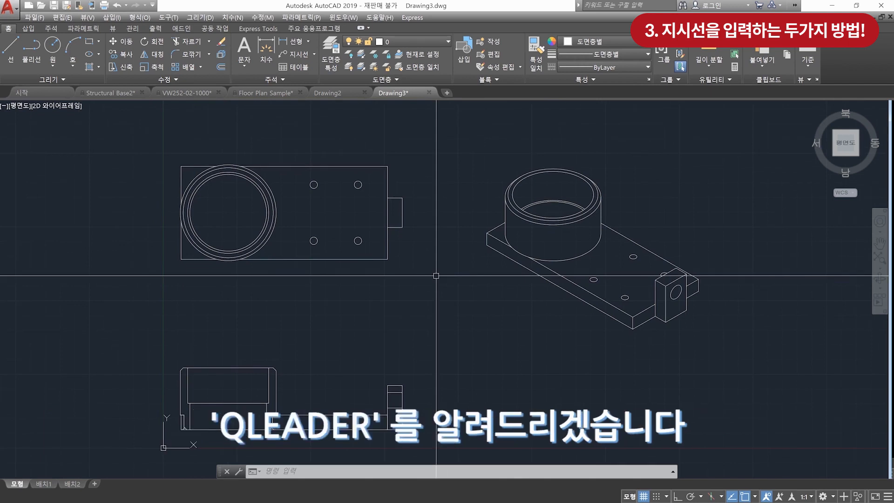
# Start QLEADER and enable underlining of the bottom text line in its attachment settings
pyautogui.scroll(2, 410, 231)
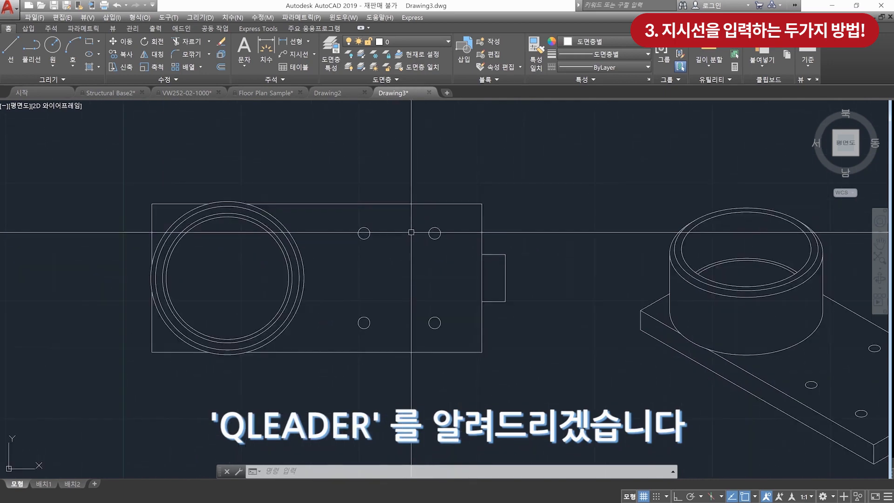
pyautogui.scroll(2, 412, 233)
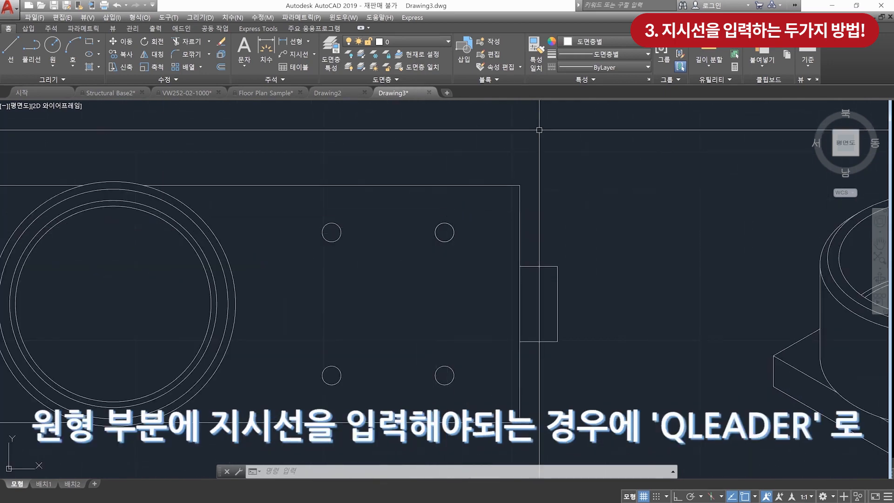
pyautogui.moveTo(515, 162); pyautogui.dragTo(464, 206, button='middle')
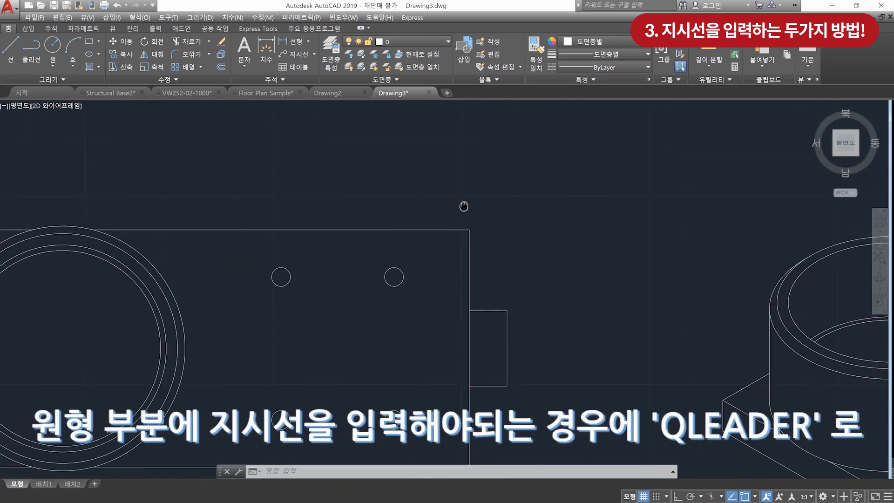
pyautogui.write('QL')
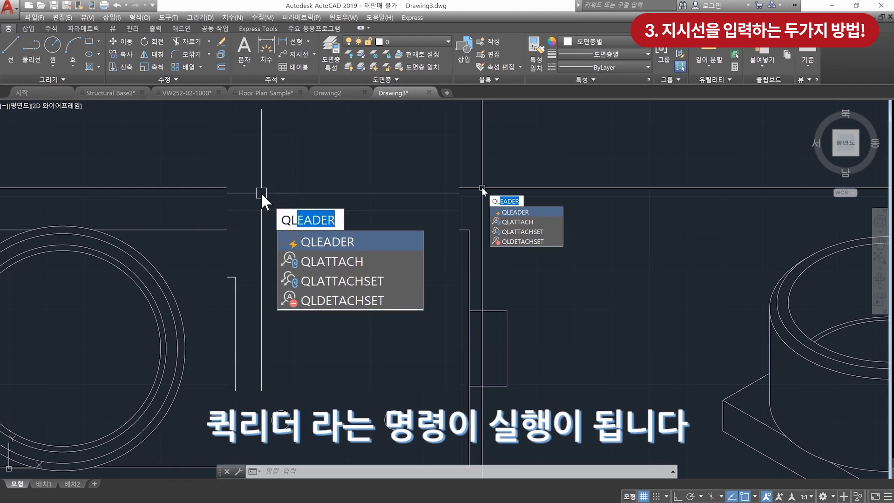
pyautogui.press('Return')
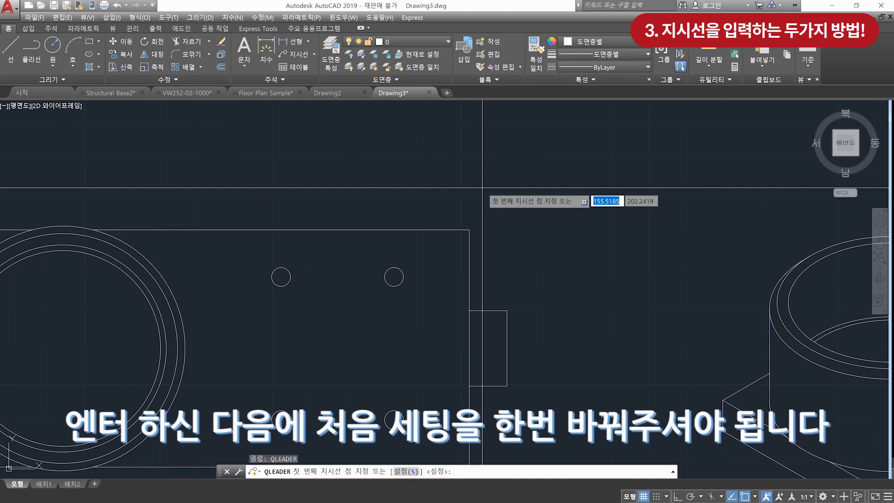
pyautogui.write('s')
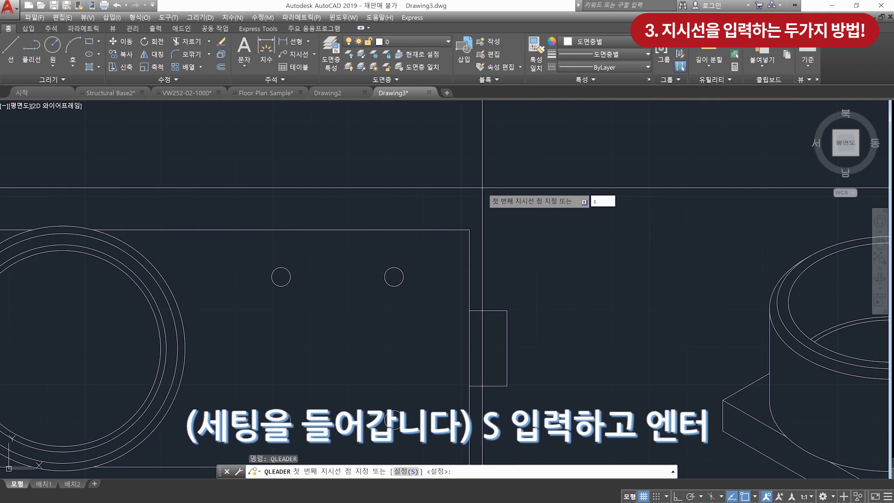
pyautogui.press('Return')
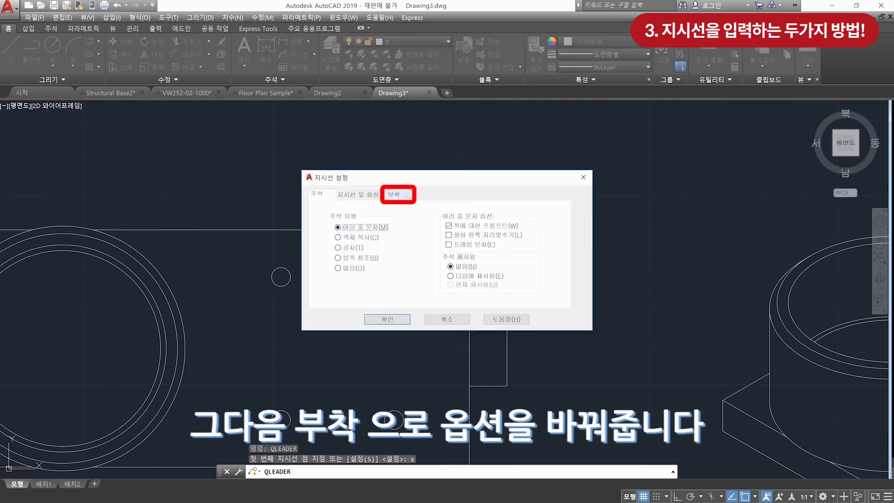
pyautogui.click(406, 196)
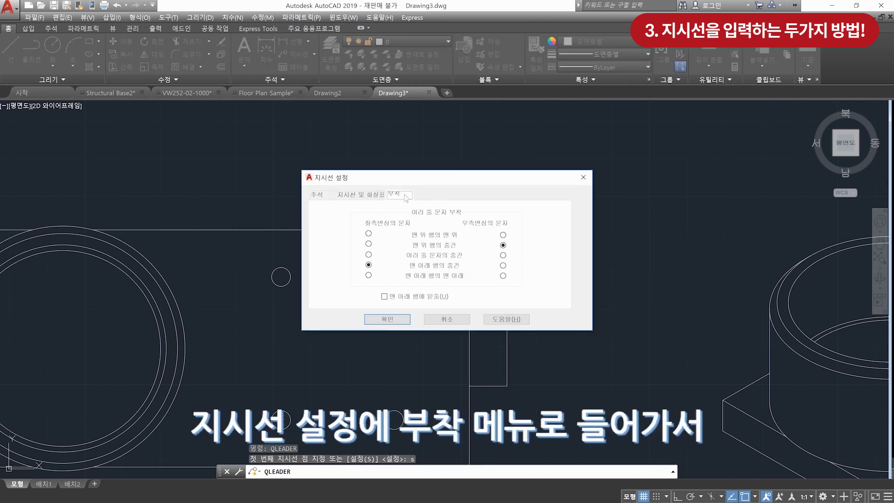
pyautogui.click(429, 298)
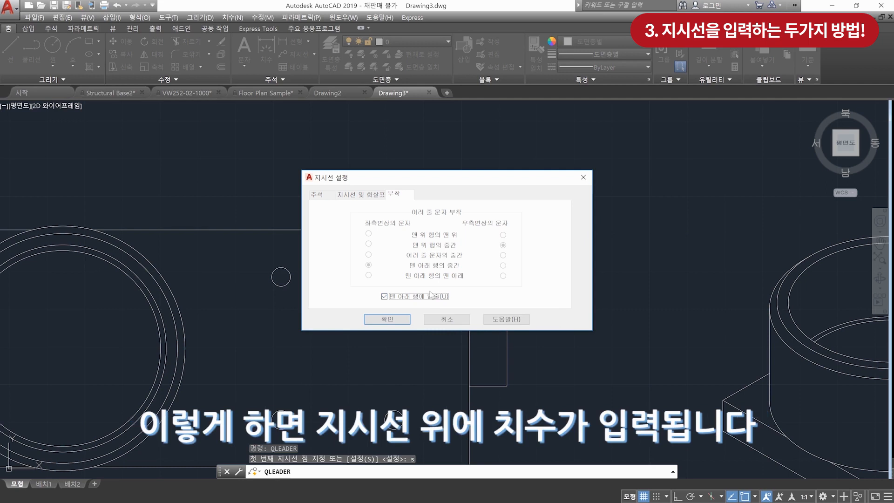
pyautogui.click(397, 319)
# Draw the leader from a Nearest snap on the plate's upper-right hole diagonally to a point above the plate's upper-right corner, with ortho off
pyautogui.scroll(3, 397, 317)
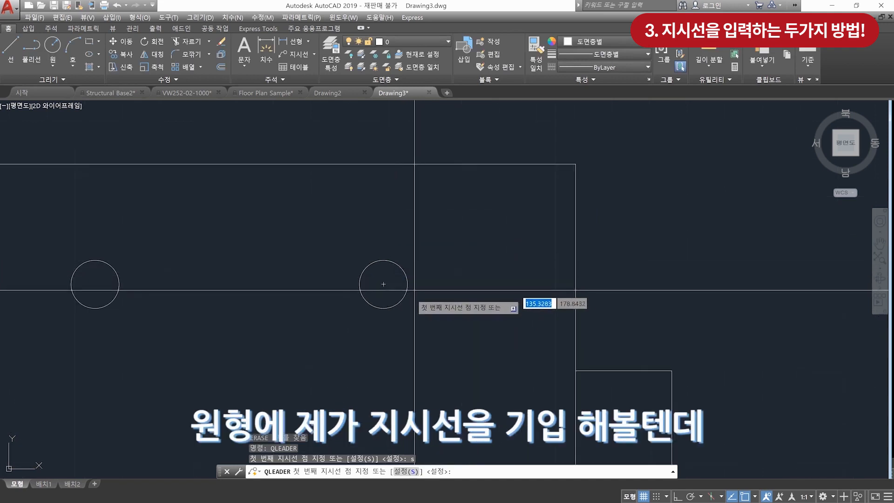
pyautogui.scroll(-2, 410, 267)
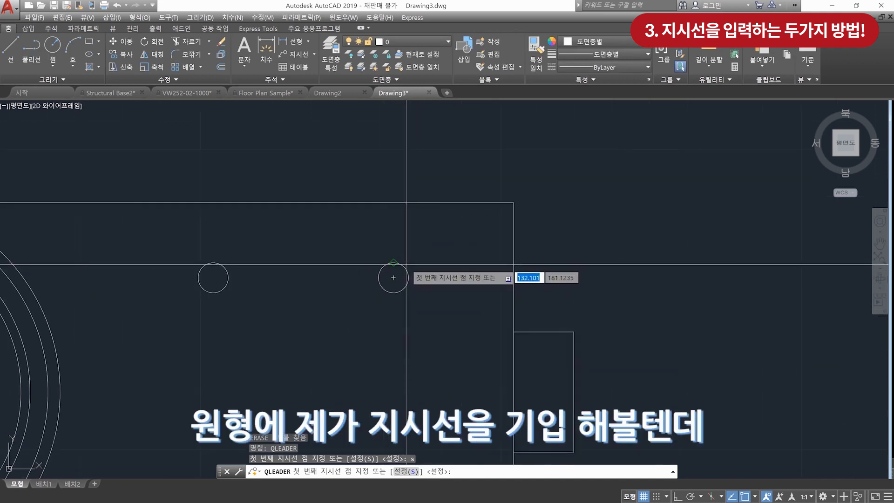
pyautogui.scroll(2, 392, 277)
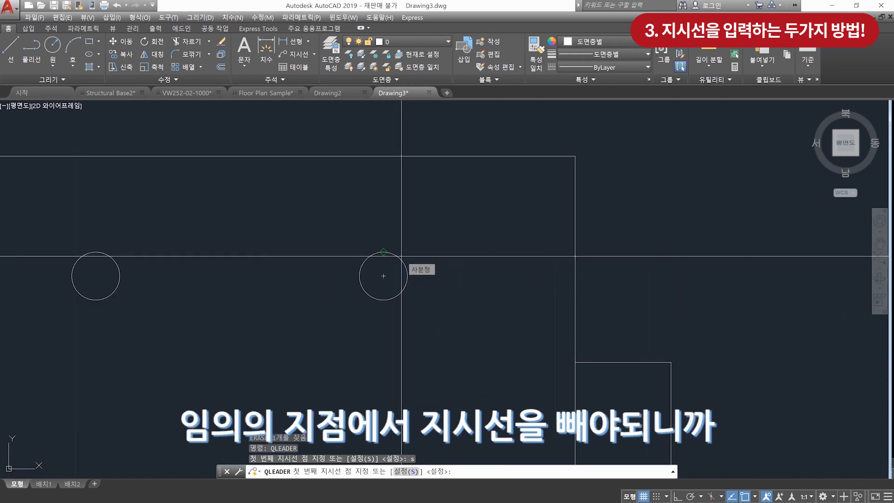
pyautogui.keyDown('shift'); pyautogui.rightClick(427, 207); pyautogui.keyUp('shift')
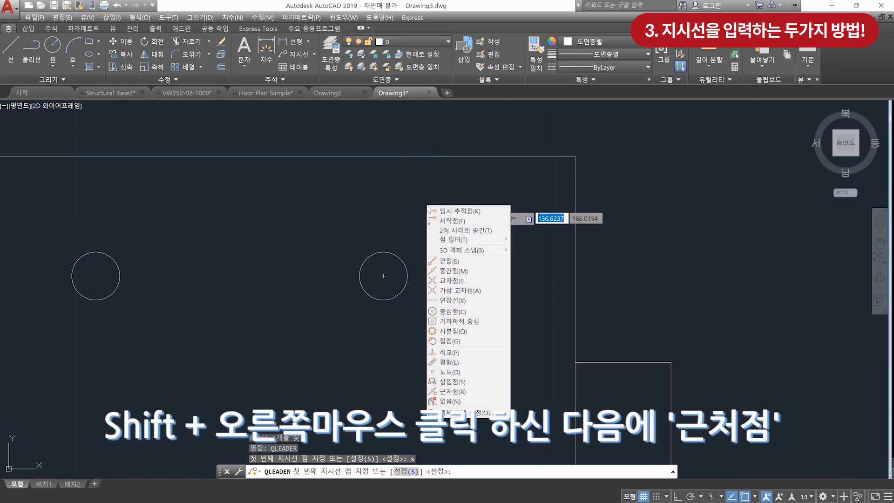
pyautogui.click(470, 391)
pyautogui.click(399, 256)
pyautogui.scroll(-4, 457, 205)
pyautogui.moveTo(458, 198); pyautogui.dragTo(447, 252, button='middle')
pyautogui.scroll(-3, 493, 172)
pyautogui.scroll(1, 451, 240)
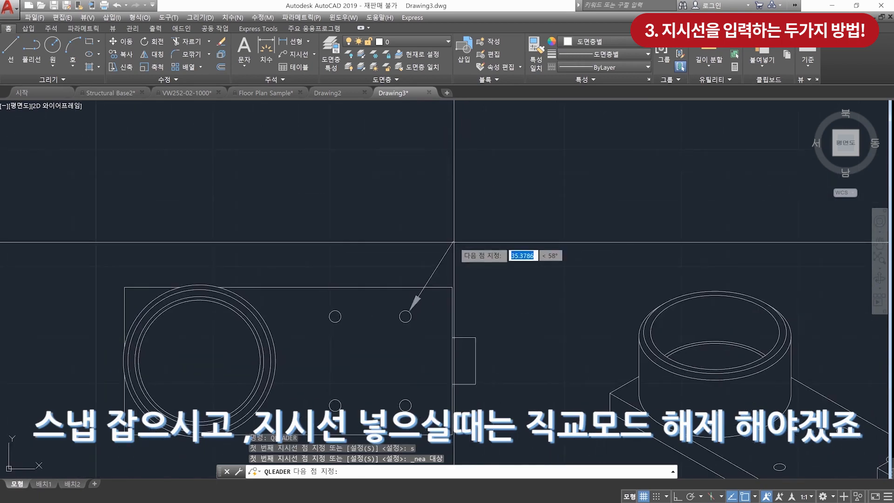
pyautogui.press('F8')
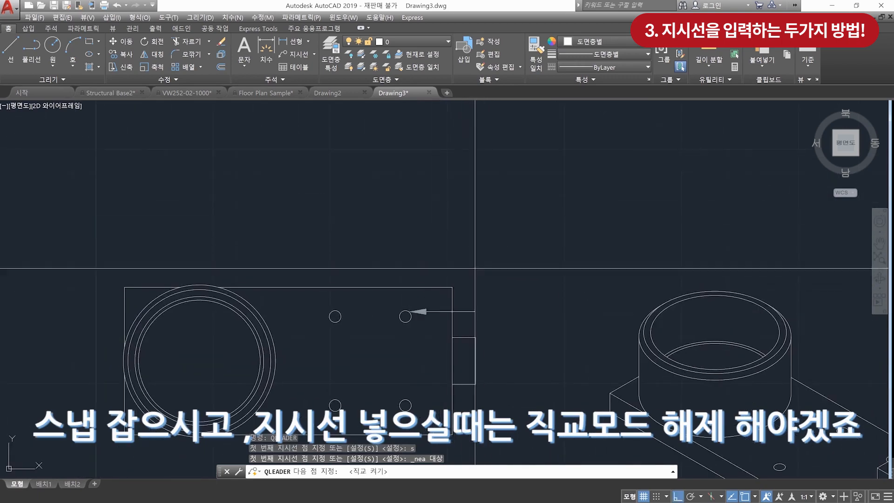
pyautogui.press('F8')
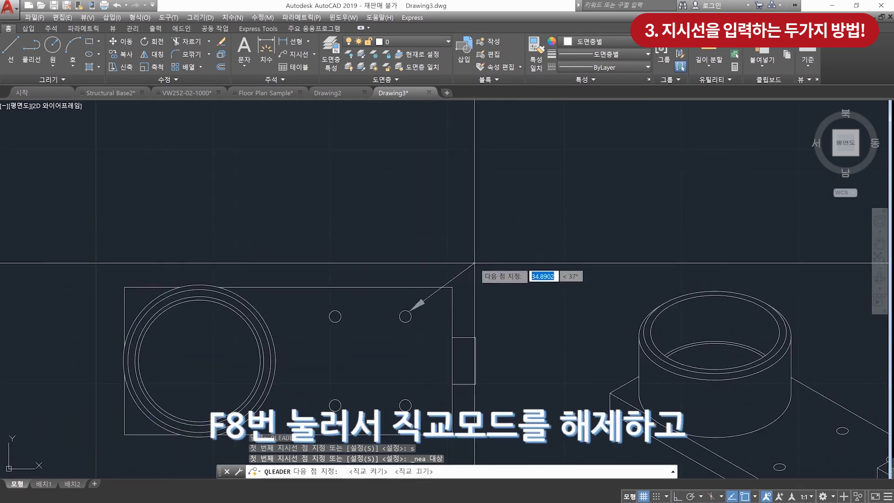
pyautogui.click(461, 230)
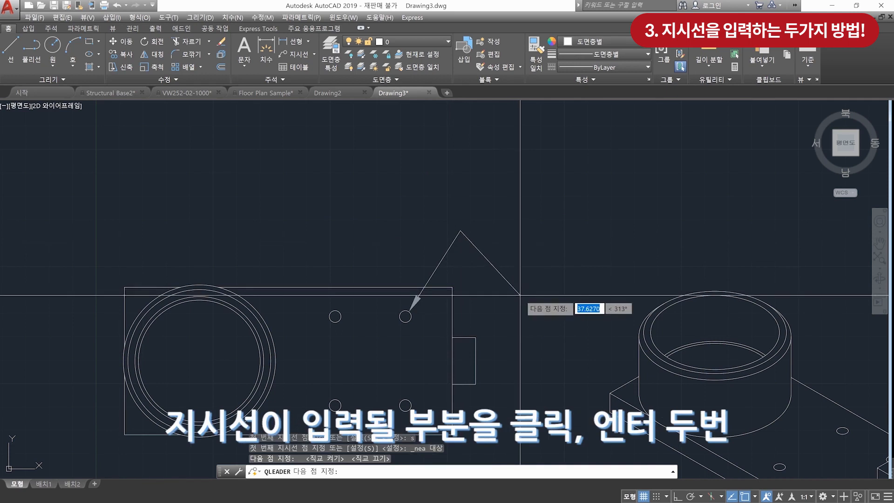
# Finish the hole leader after its first segment with the default text width and the annotation 4-%%c5
pyautogui.press('Return')
pyautogui.press('Return')
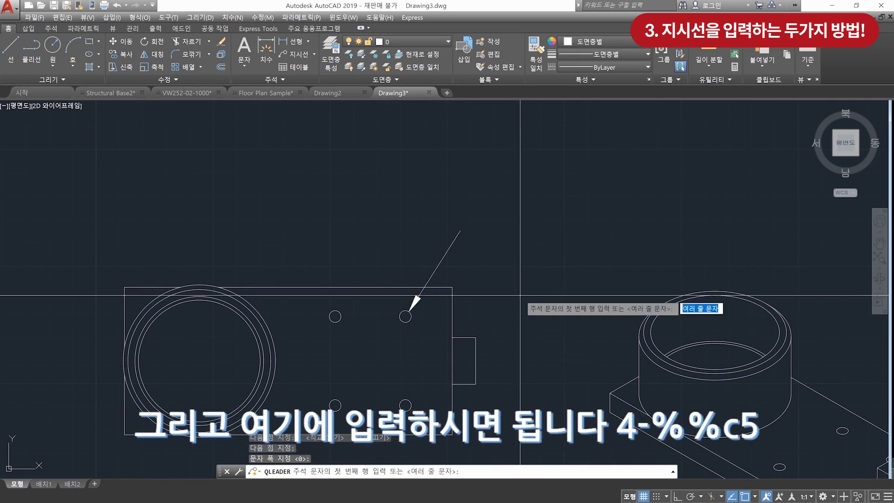
pyautogui.write('4-')
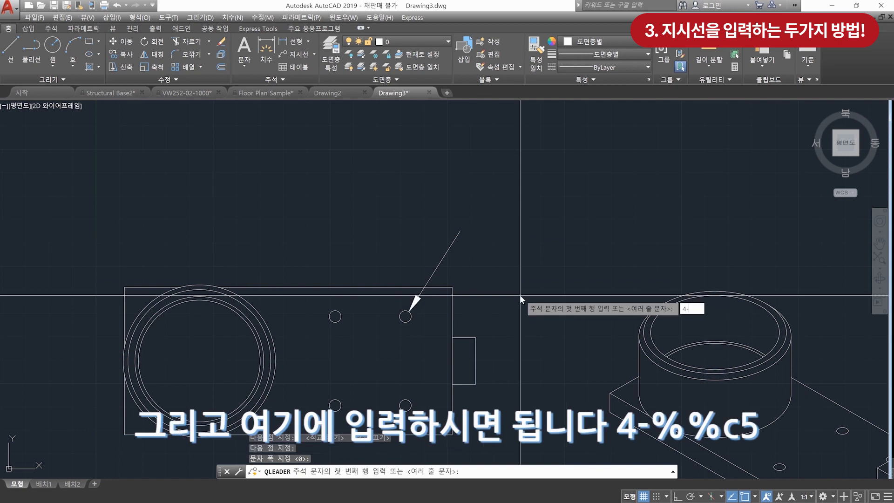
pyautogui.write('%%c5')
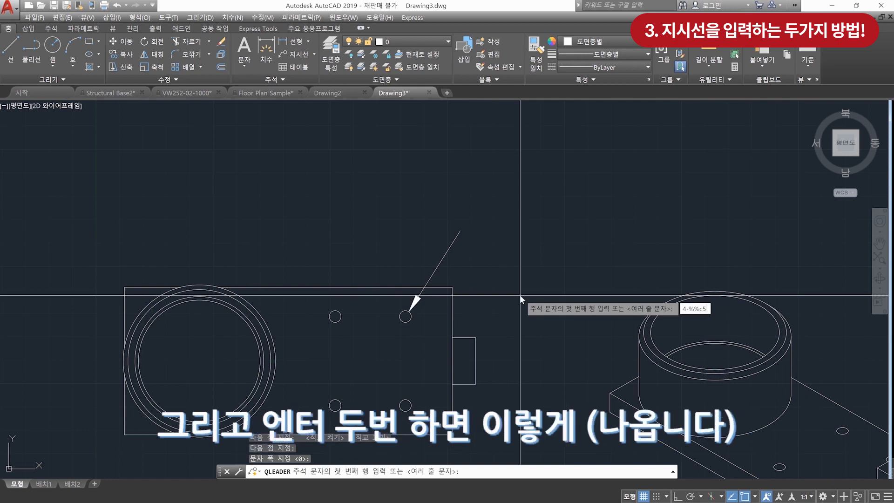
pyautogui.press('Return')
pyautogui.press('Return')
pyautogui.moveTo(510, 313); pyautogui.dragTo(573, 276, button='middle')
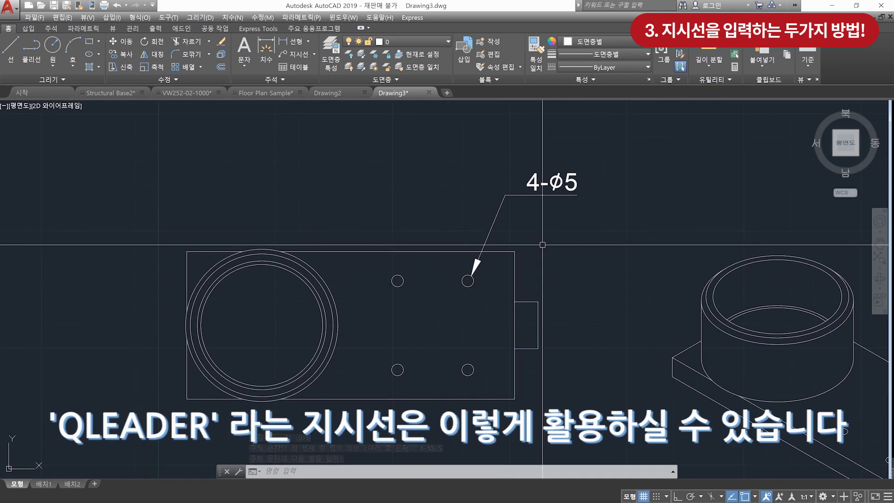
pyautogui.scroll(-2, 542, 245)
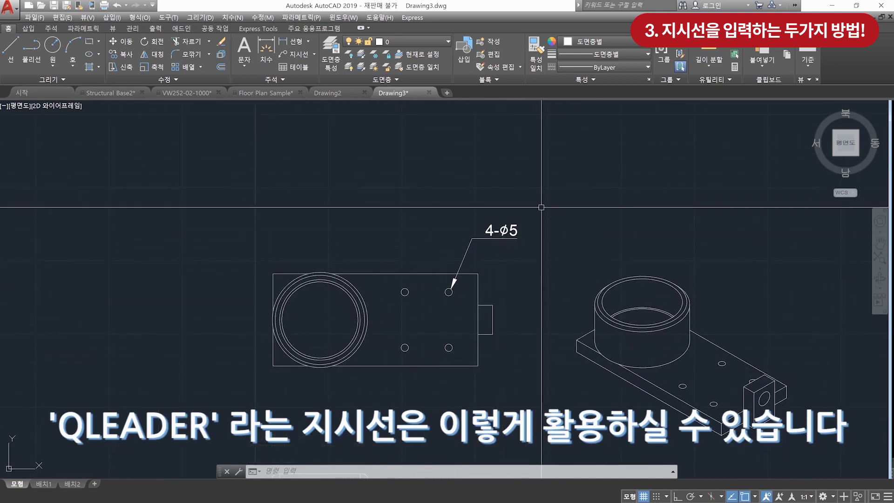
pyautogui.scroll(2, 541, 215)
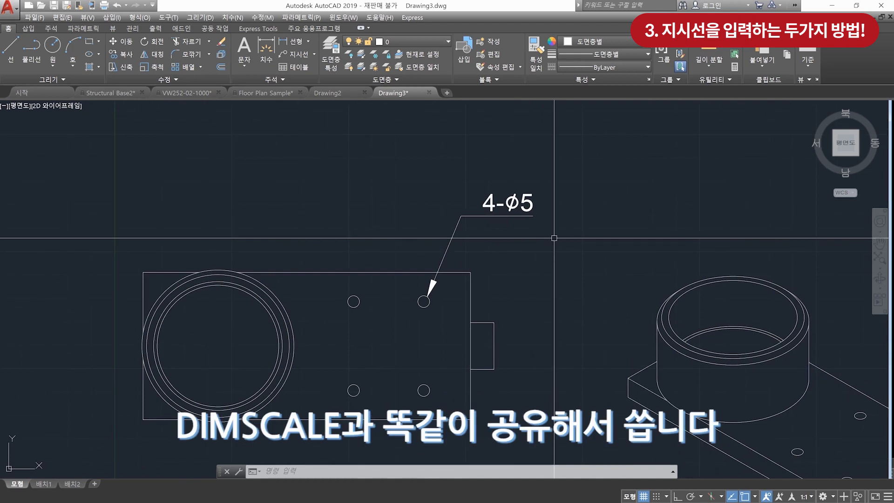
pyautogui.write('DIM')
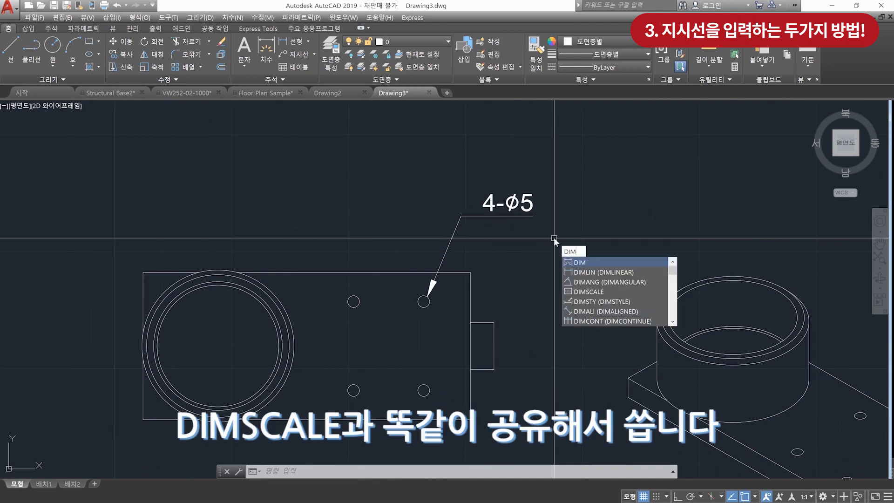
pyautogui.write('SCaLE')
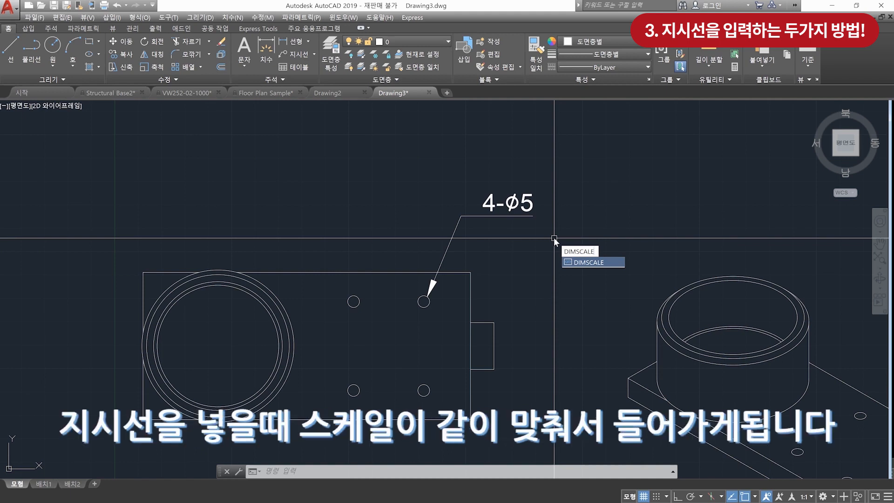
pyautogui.press('Escape')
pyautogui.press('Escape')
pyautogui.press('Escape')
# Open the Standard multileader style with MLS for modification and set its arrowhead symbol to small dot (작은 점)
pyautogui.scroll(-2, 563, 234)
pyautogui.moveTo(561, 235); pyautogui.dragTo(498, 227, button='middle')
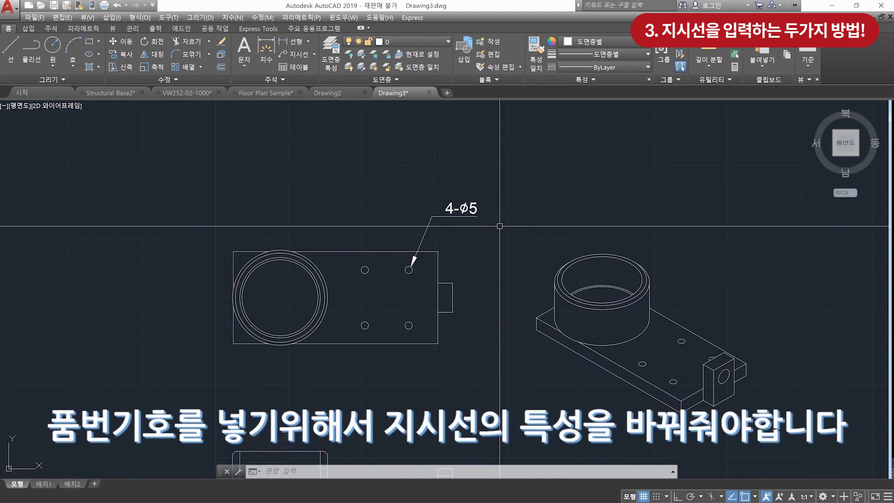
pyautogui.write('MLS')
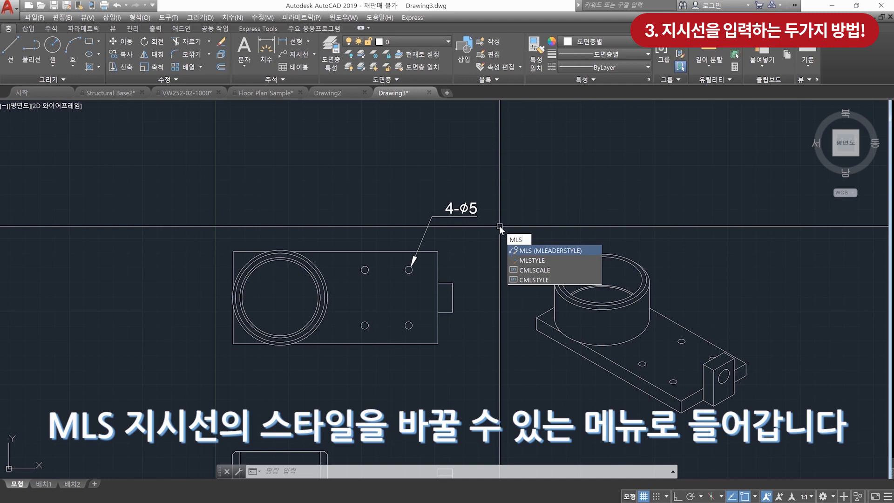
pyautogui.press('Return')
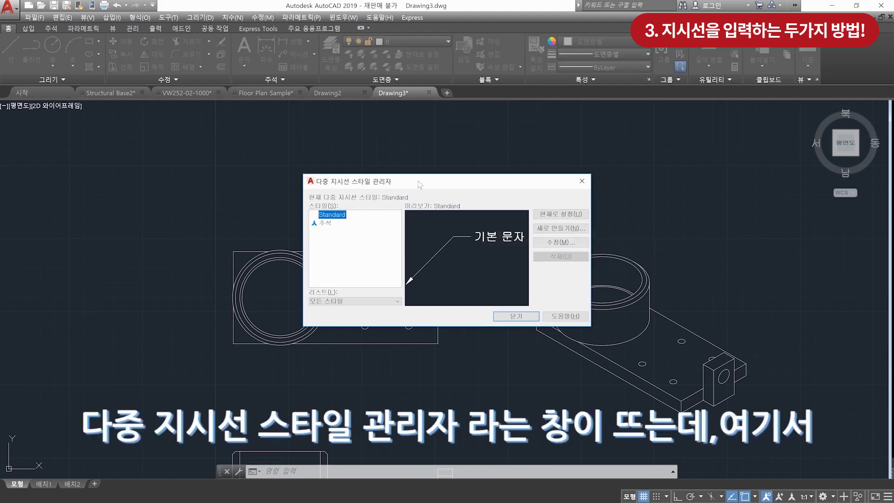
pyautogui.click(575, 245)
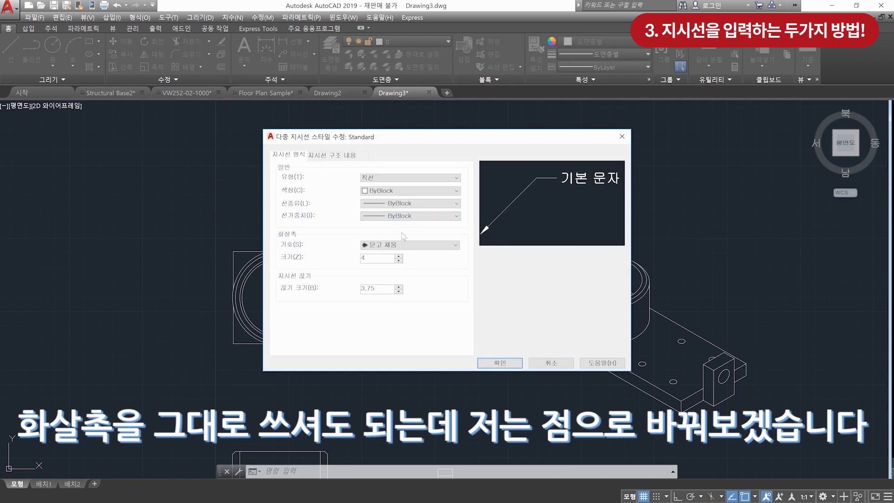
pyautogui.click(420, 247)
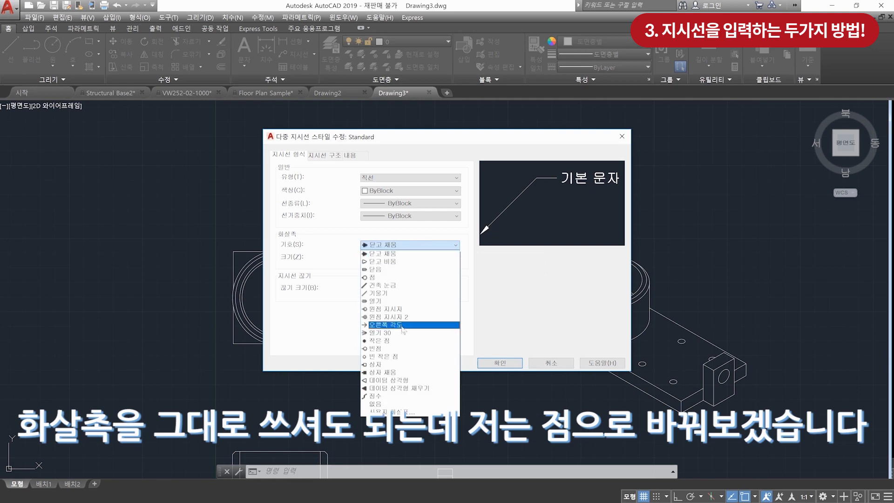
pyautogui.click(409, 341)
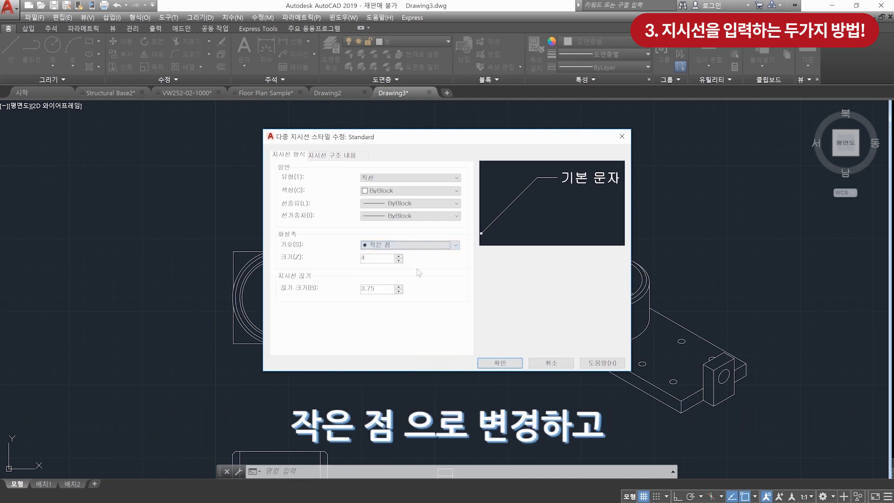
# In the style's leader structure, turn off the maximum leader points constraint and the automatic landing
pyautogui.click(336, 158)
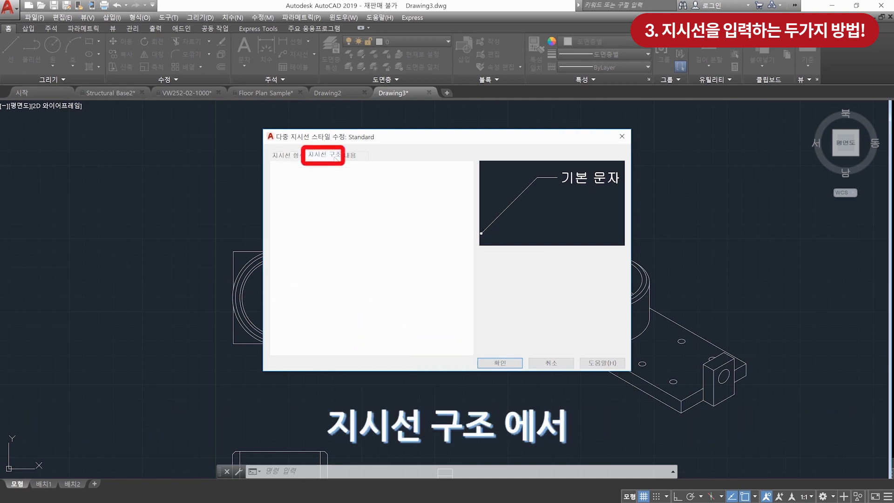
pyautogui.click(302, 180)
pyautogui.click(311, 235)
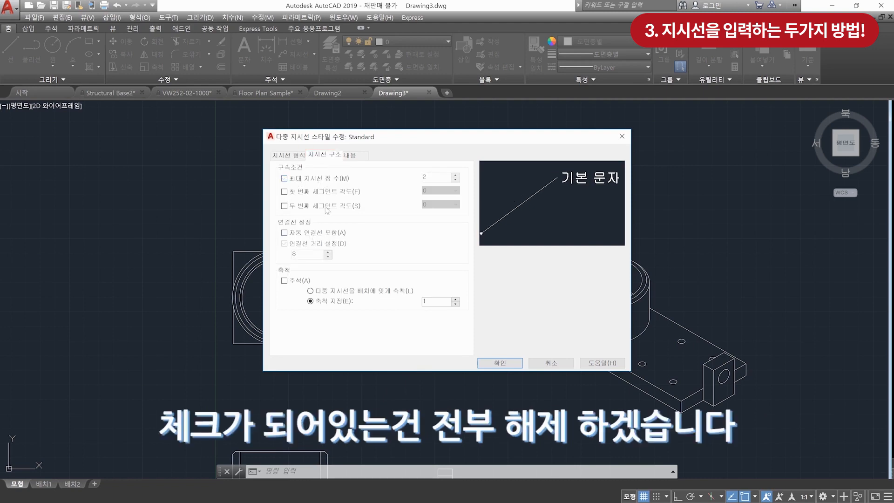
# Set the multileader content type to block with the circle (원) source block, then save the style and close the manager
pyautogui.click(352, 158)
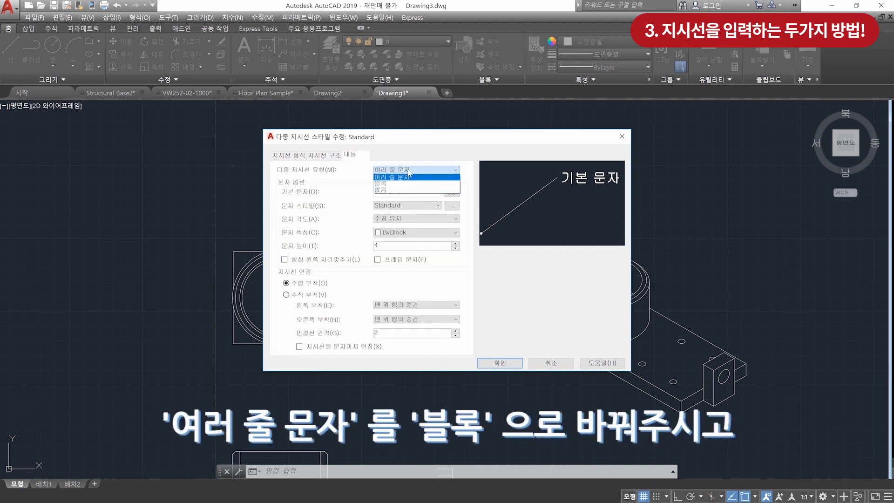
pyautogui.click(404, 184)
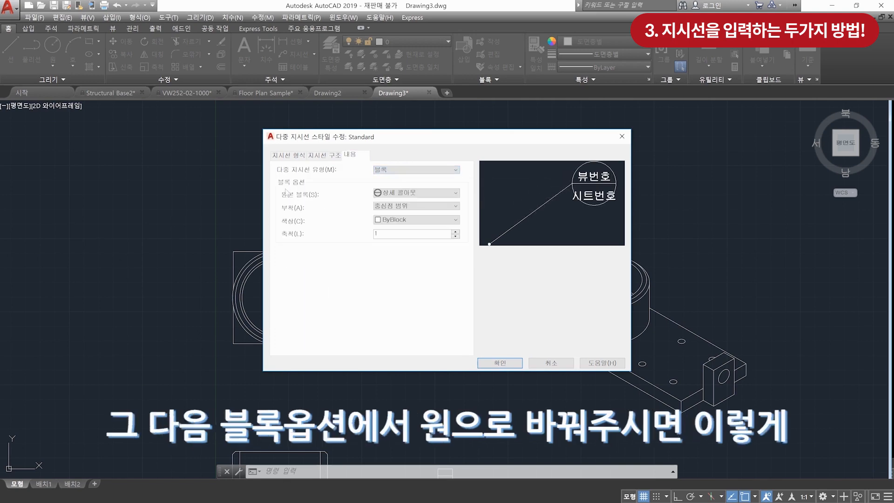
pyautogui.click(440, 193)
pyautogui.click(404, 217)
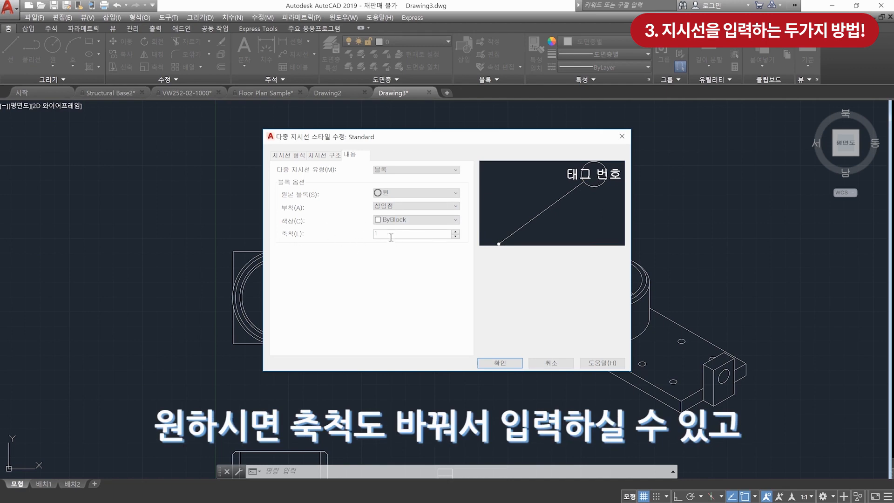
pyautogui.click(500, 364)
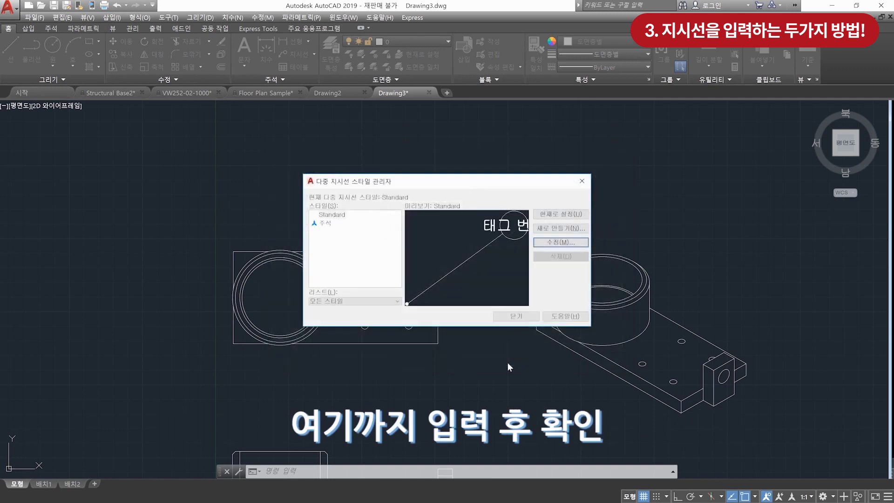
pyautogui.click(517, 316)
# Place a multileader from inside the front view's base plate diagonally up to a point above it, with tag number 1
pyautogui.moveTo(521, 438)
pyautogui.mouseDown(button='middle')
pyautogui.moveTo(527, 312)
pyautogui.moveTo(552, 278)
pyautogui.mouseUp(button='middle')
pyautogui.scroll(2, 368, 239)
pyautogui.moveTo(485, 247); pyautogui.dragTo(486, 259, button='middle')
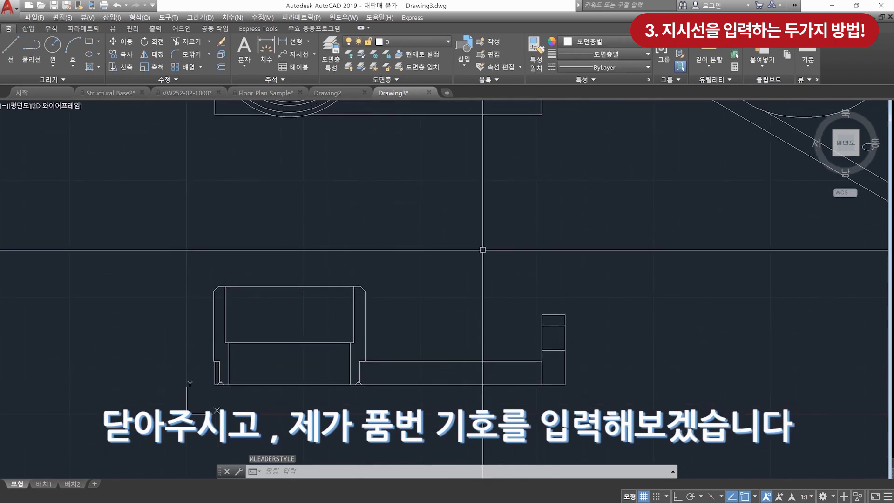
pyautogui.click(302, 55)
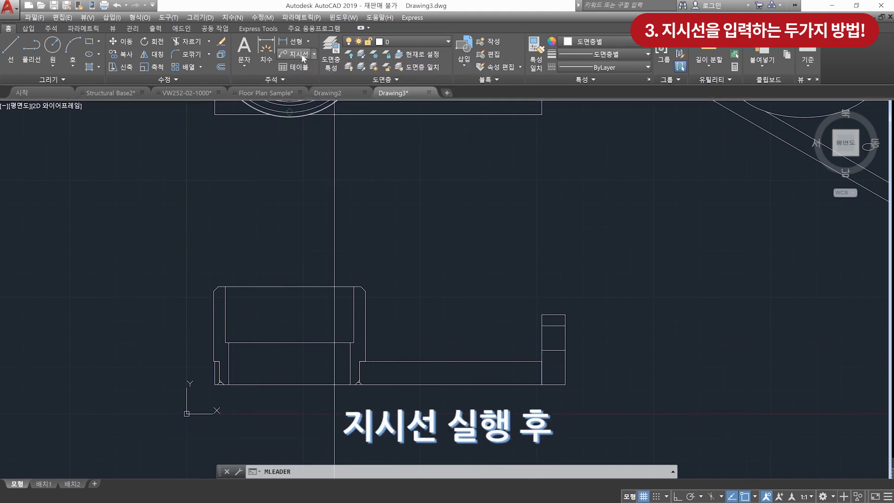
pyautogui.click(433, 374)
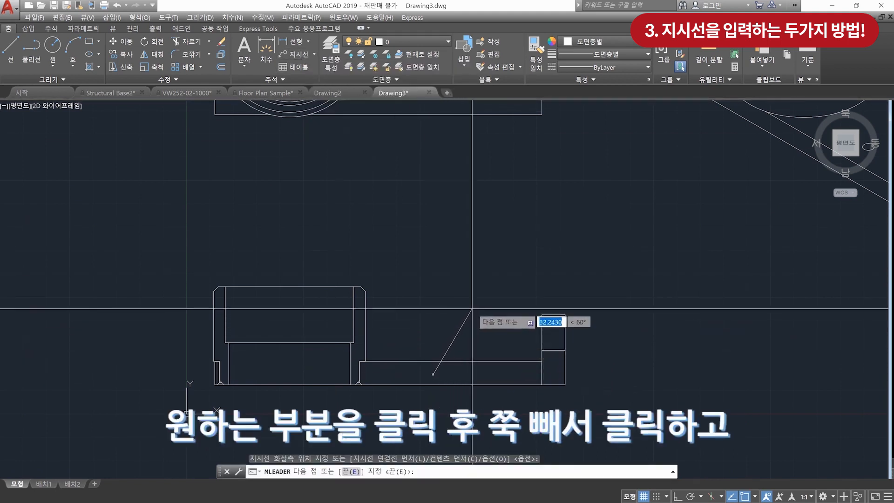
pyautogui.scroll(2, 484, 296)
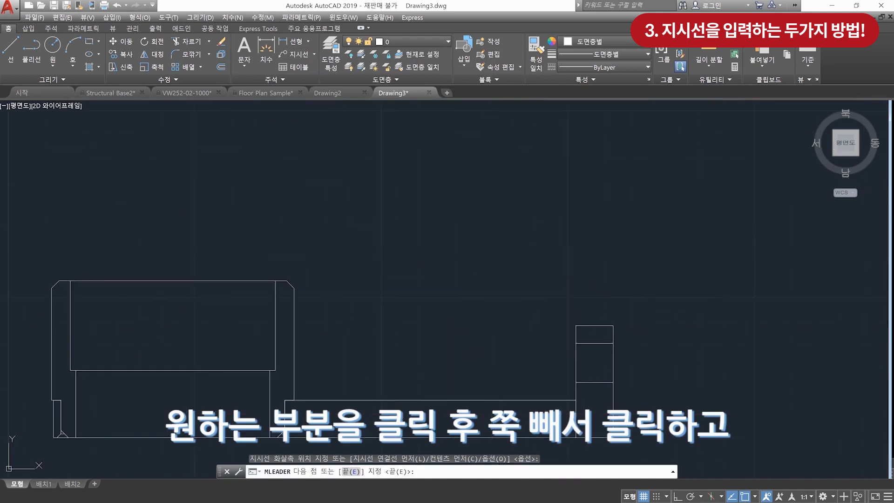
pyautogui.click(492, 253)
pyautogui.click(576, 297)
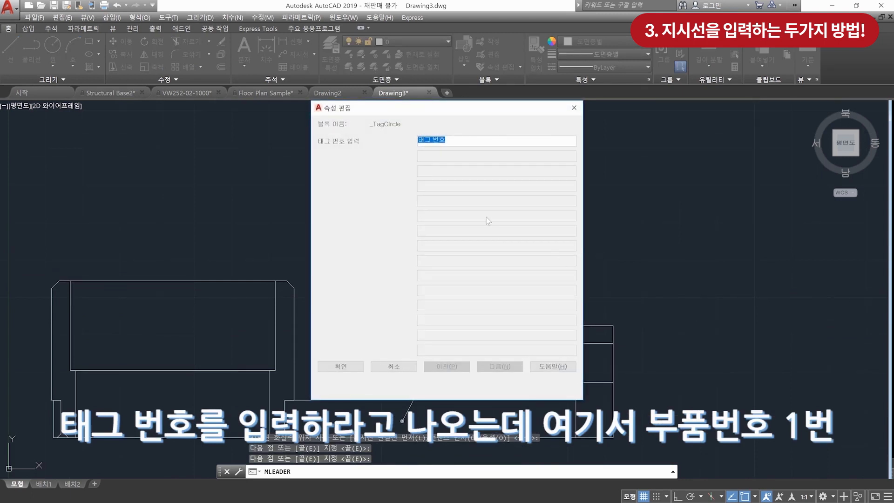
pyautogui.write('1')
pyautogui.click(341, 366)
pyautogui.moveTo(515, 326); pyautogui.dragTo(548, 285, button='middle')
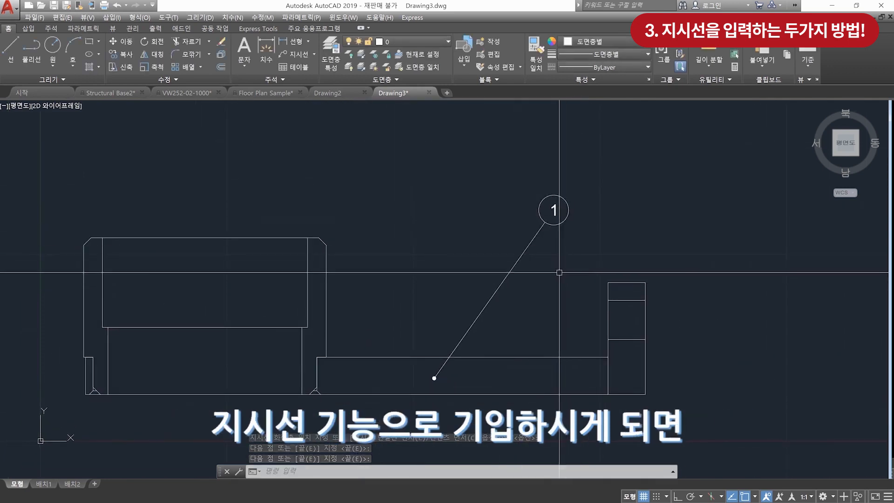
# Move the tag 1 balloon by its grip below the base plate, finishing to the right of its leader dot
pyautogui.moveTo(564, 265); pyautogui.dragTo(567, 252, button='middle')
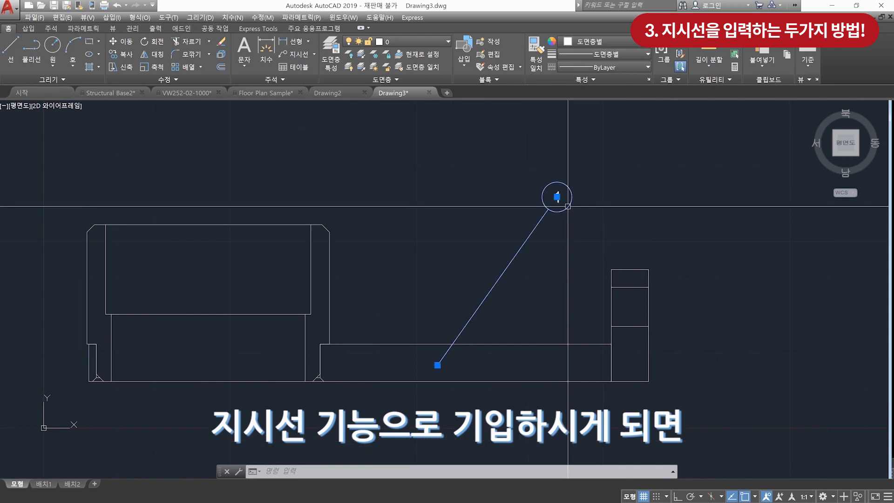
pyautogui.click(556, 195)
pyautogui.click(556, 197)
pyautogui.scroll(3, 547, 329)
pyautogui.click(385, 328)
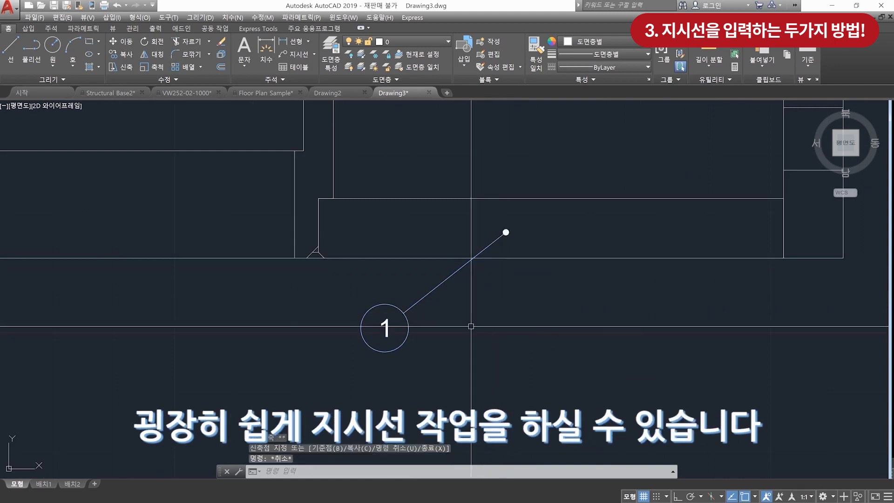
pyautogui.click(384, 328)
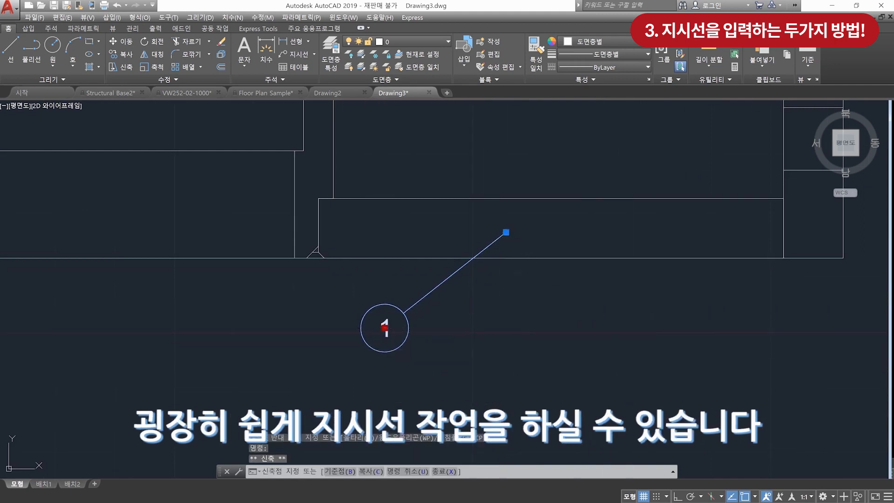
pyautogui.click(630, 349)
pyautogui.moveTo(694, 321); pyautogui.dragTo(573, 317, button='middle')
# Copy the tag 1 balloon, paste it to the right of the original and change the copy's tag number to 2
pyautogui.hotkey('ctrl', 'c')
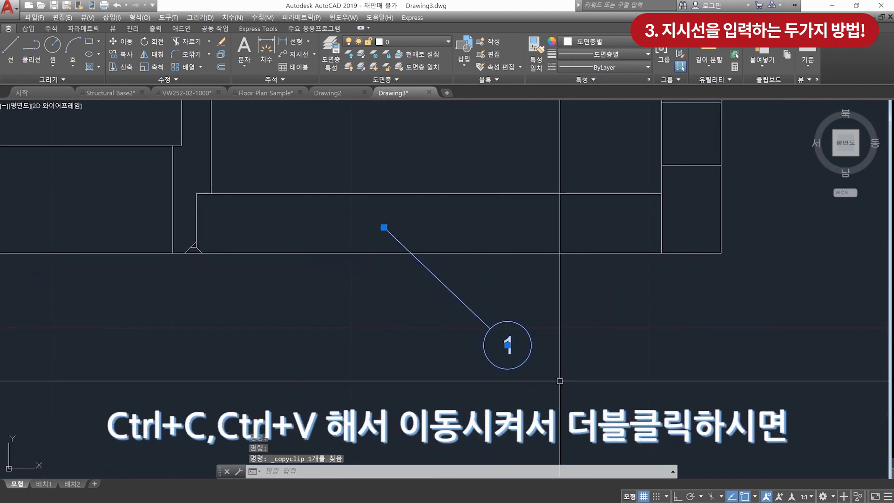
pyautogui.hotkey('ctrl', 'v')
pyautogui.moveTo(704, 354); pyautogui.dragTo(509, 357, button='middle')
pyautogui.doubleClick(634, 327)
pyautogui.write('2')
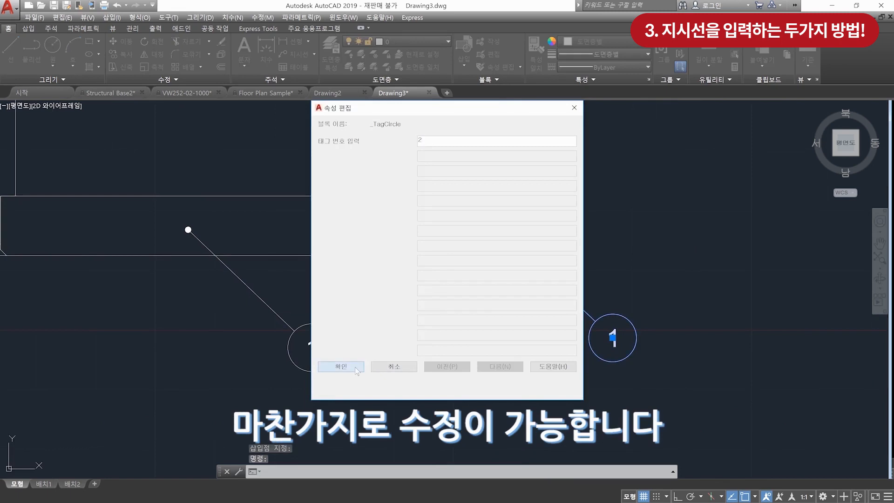
pyautogui.click(356, 368)
pyautogui.moveTo(354, 295); pyautogui.dragTo(417, 295, button='middle')
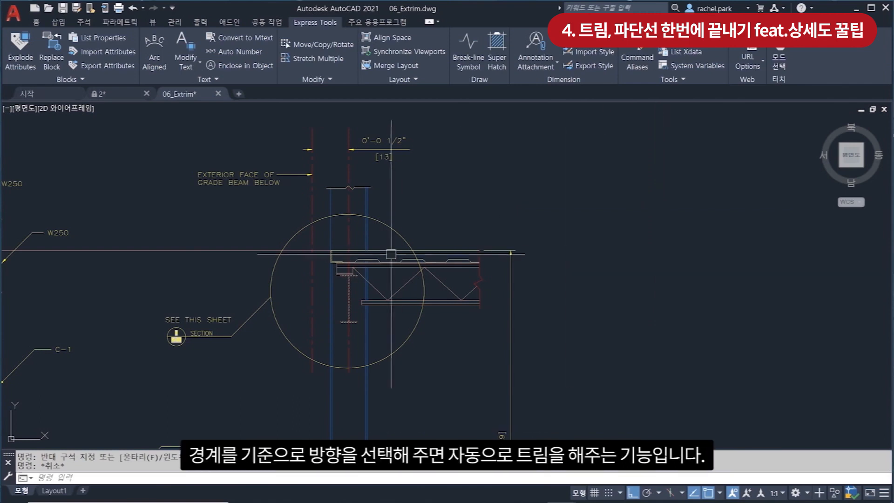
# Copy the circled beam-to-column detail with its crossing geometry twice, side by side in the empty space above and right of the section
pyautogui.click(390, 226)
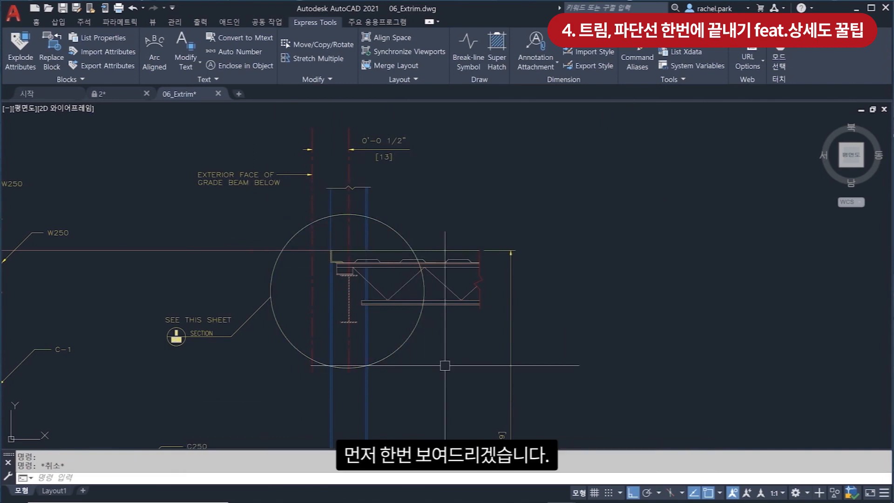
pyautogui.press('Return')
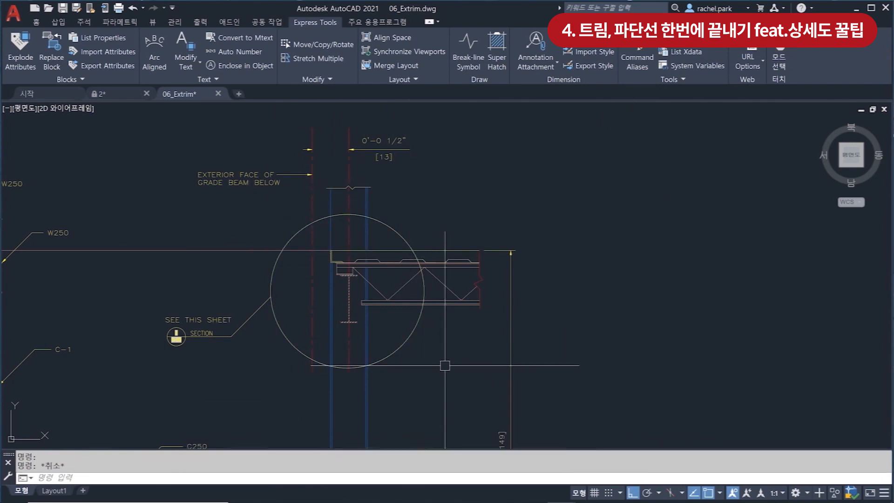
pyautogui.click(442, 375)
pyautogui.click(303, 244)
pyautogui.press('Return')
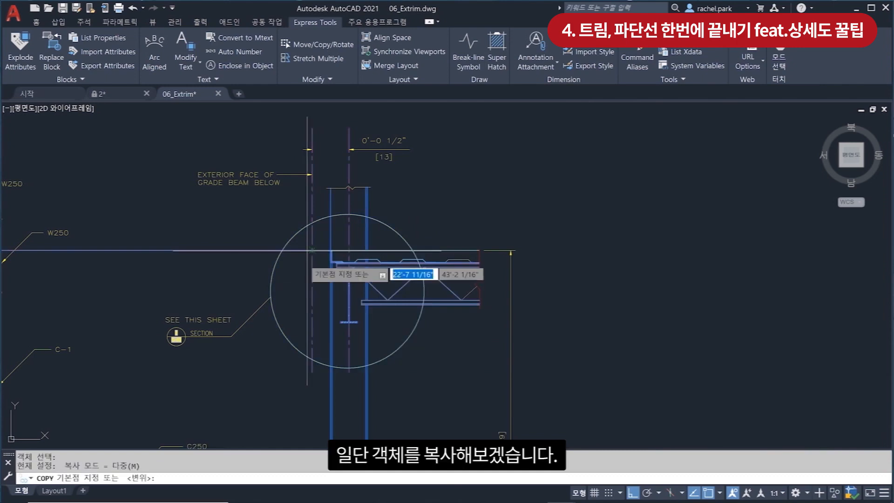
pyautogui.click(305, 259)
pyautogui.scroll(-6, 306, 261)
pyautogui.press('F8')
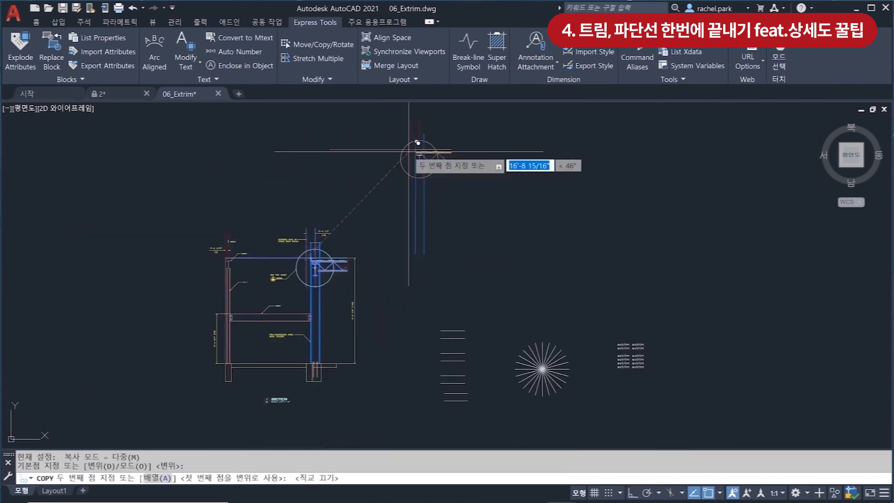
pyautogui.click(404, 163)
pyautogui.click(495, 167)
pyautogui.press('Return')
pyautogui.scroll(6, 432, 162)
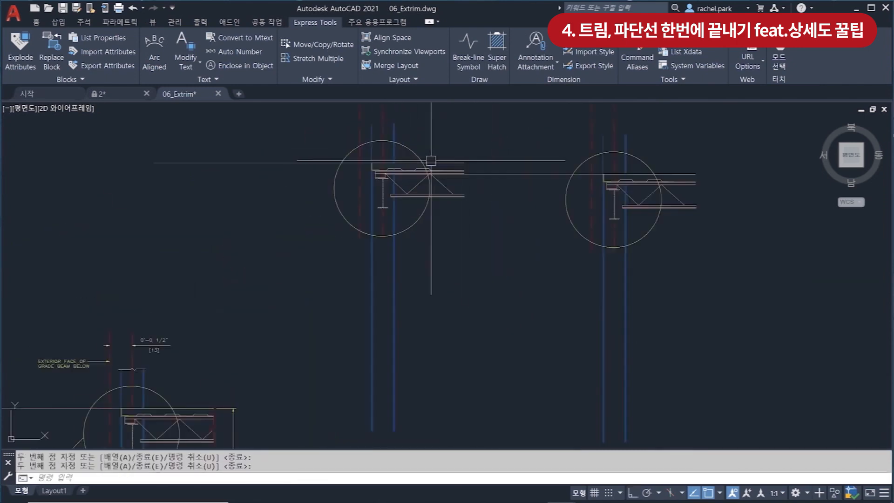
# Trim everything outside the first copy's boundary circle with EXTRIM
pyautogui.moveTo(413, 178); pyautogui.dragTo(432, 222, button='middle')
pyautogui.scroll(2, 403, 233)
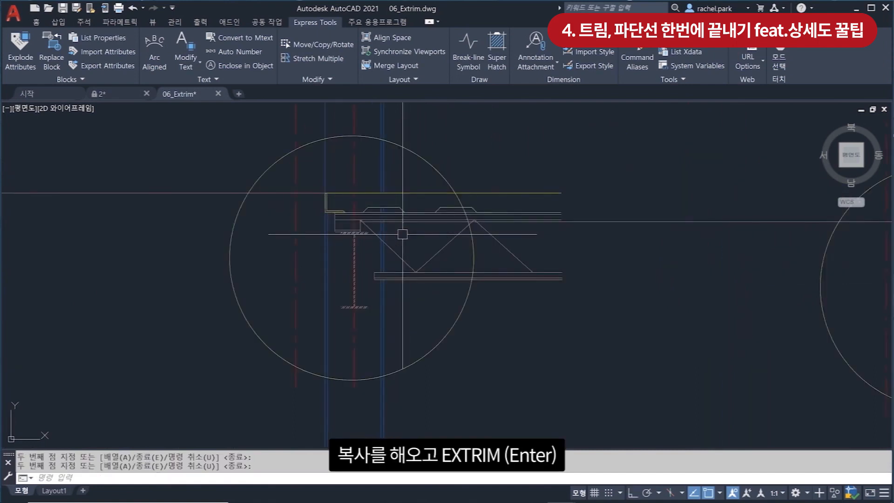
pyautogui.write('e')
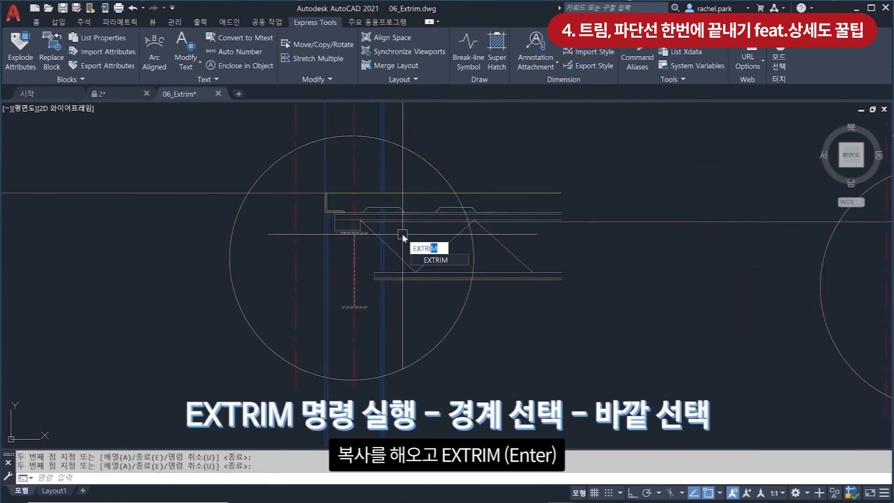
pyautogui.press('Return')
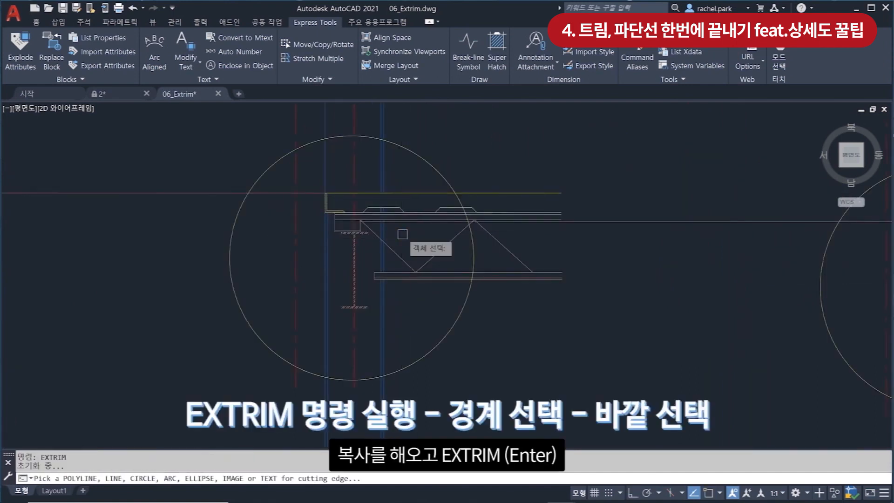
pyautogui.click(409, 150)
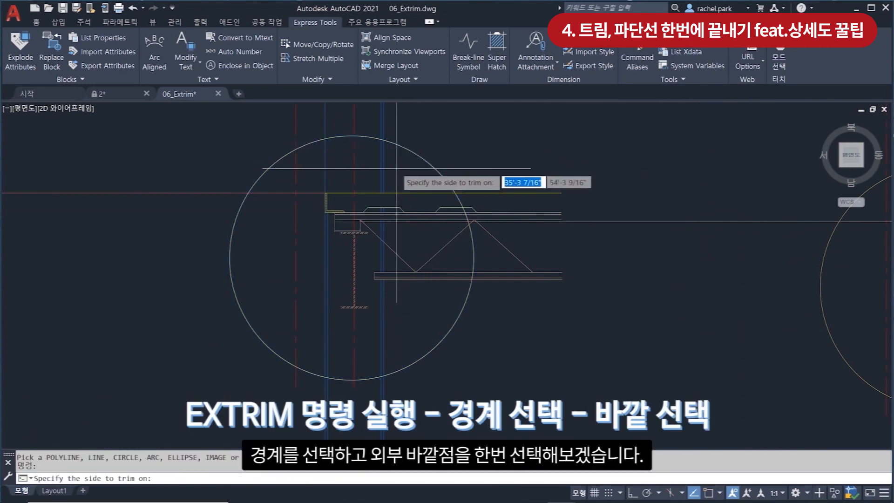
pyautogui.click(434, 144)
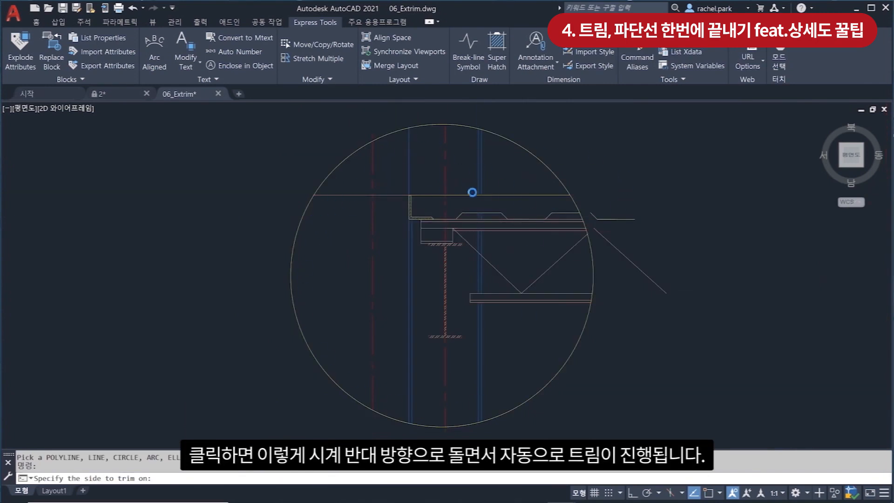
# Delete the leftover deck and truss pieces outside the first copy's boundary circle
pyautogui.click(576, 301)
pyautogui.click(477, 170)
pyautogui.scroll(5, 425, 189)
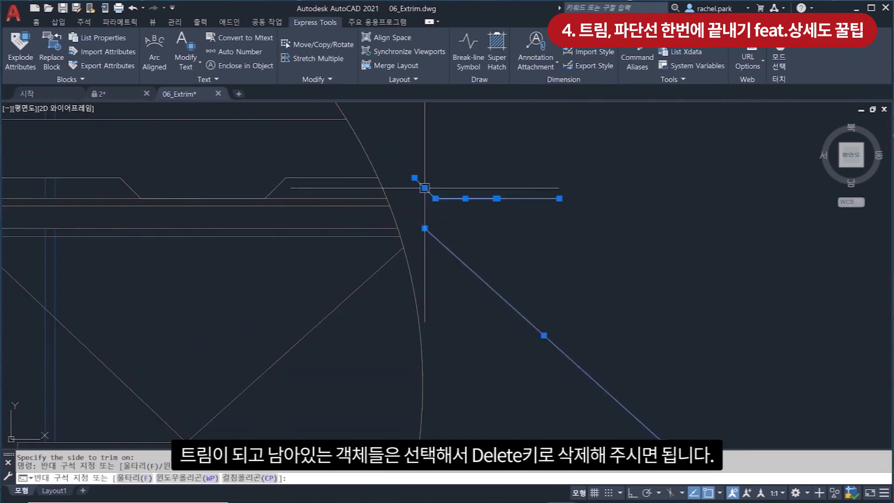
pyautogui.press('Delete')
pyautogui.scroll(-6, 425, 188)
pyautogui.moveTo(484, 186)
pyautogui.mouseDown(button='middle')
pyautogui.moveTo(519, 204)
pyautogui.moveTo(338, 225)
pyautogui.mouseUp(button='middle')
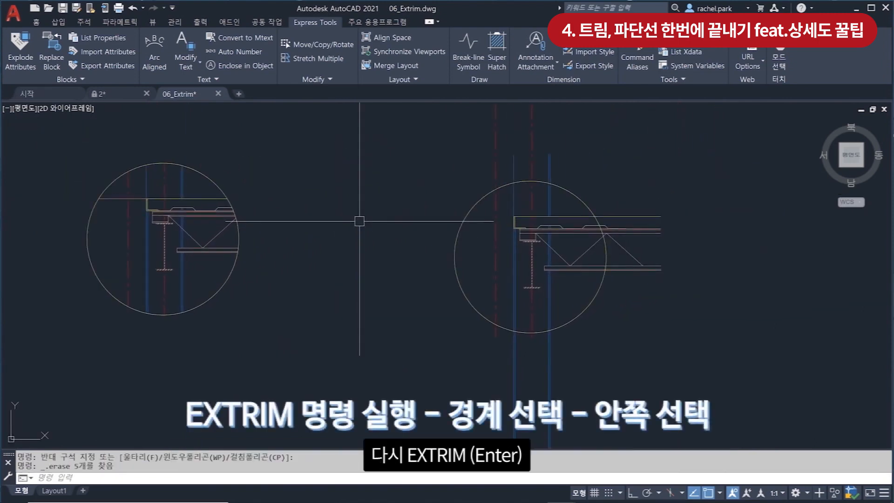
# Trim the geometry inside the second copy's boundary circle with EXTRIM
pyautogui.write('ExTR')
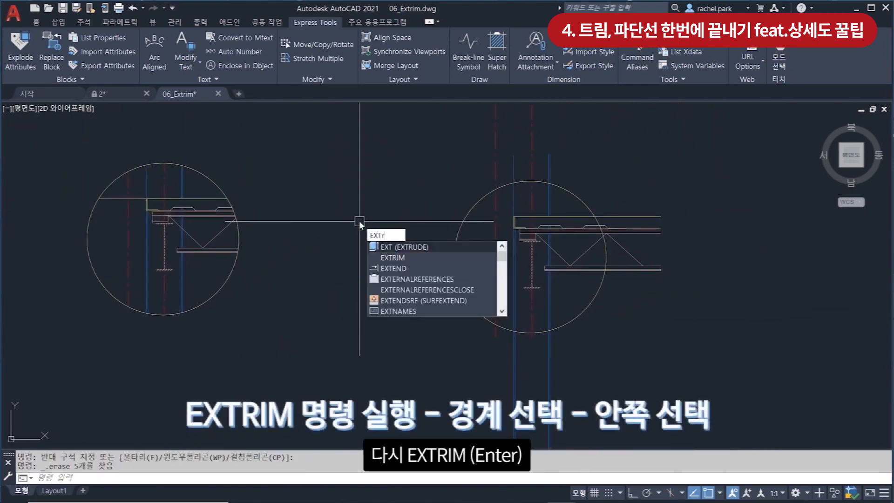
pyautogui.press('Return')
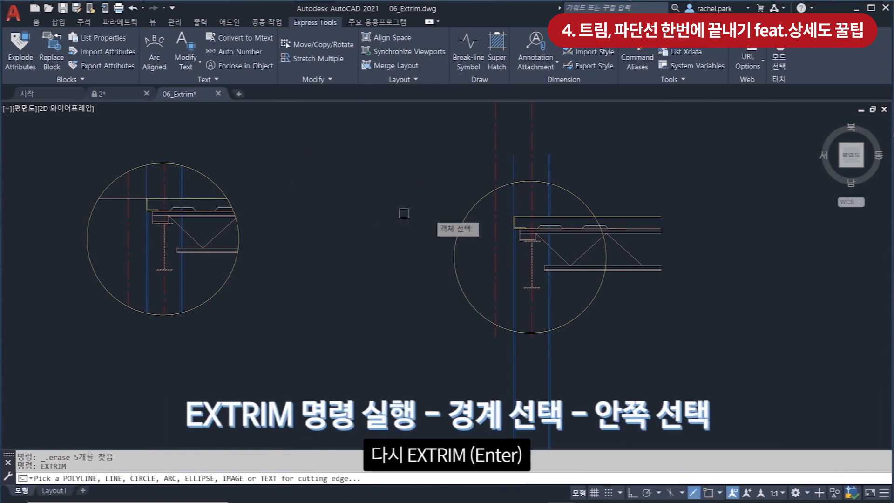
pyautogui.click(462, 224)
pyautogui.scroll(3, 478, 257)
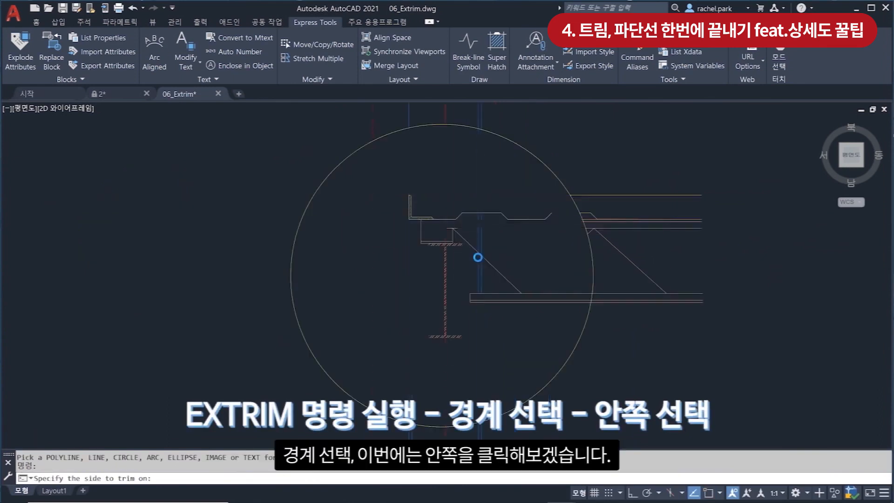
pyautogui.click(478, 256)
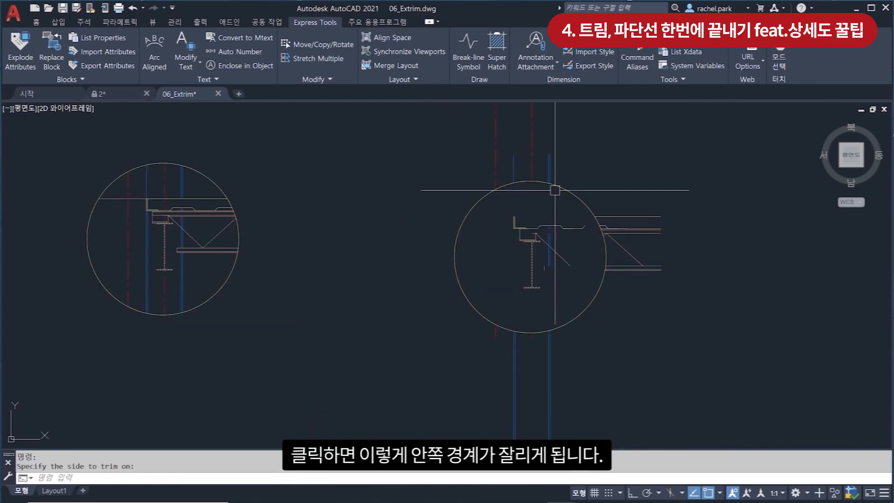
# Delete the leftover objects inside the second copy's boundary circle
pyautogui.click(465, 194)
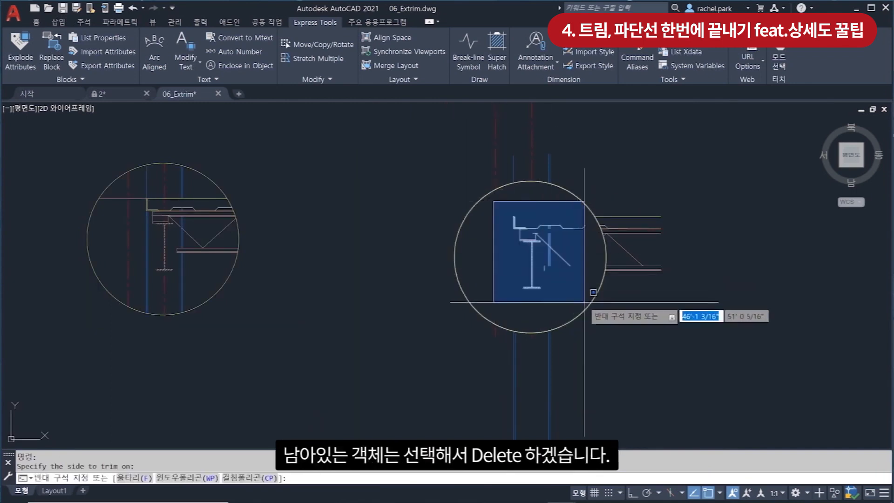
pyautogui.click(591, 308)
pyautogui.press('Delete')
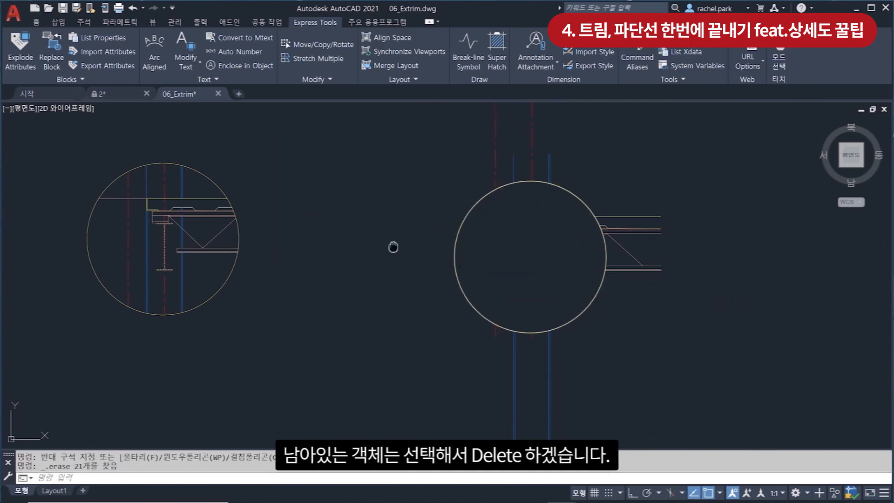
# Scale the first trimmed detail, including its boundary circle, by a factor of 2 about the circle's centre
pyautogui.moveTo(85, 144); pyautogui.dragTo(320, 140, button='middle')
pyautogui.click(293, 148)
pyautogui.click(518, 341)
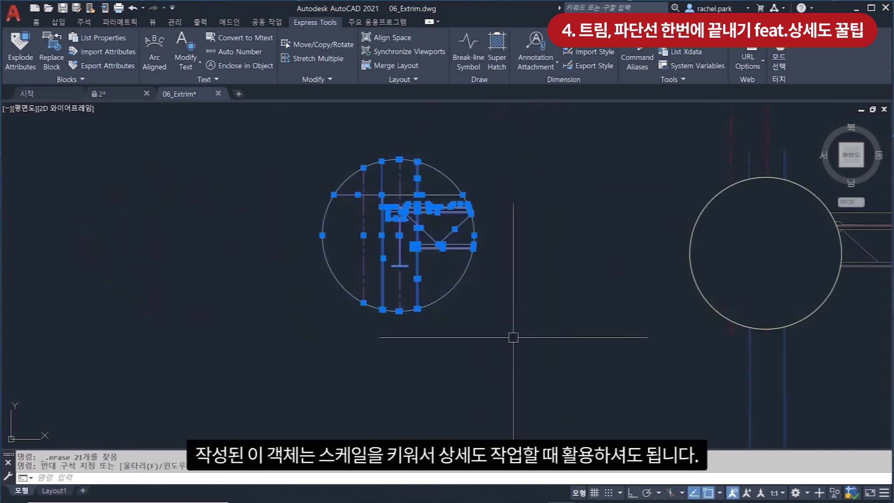
pyautogui.write('sc')
pyautogui.press('Return')
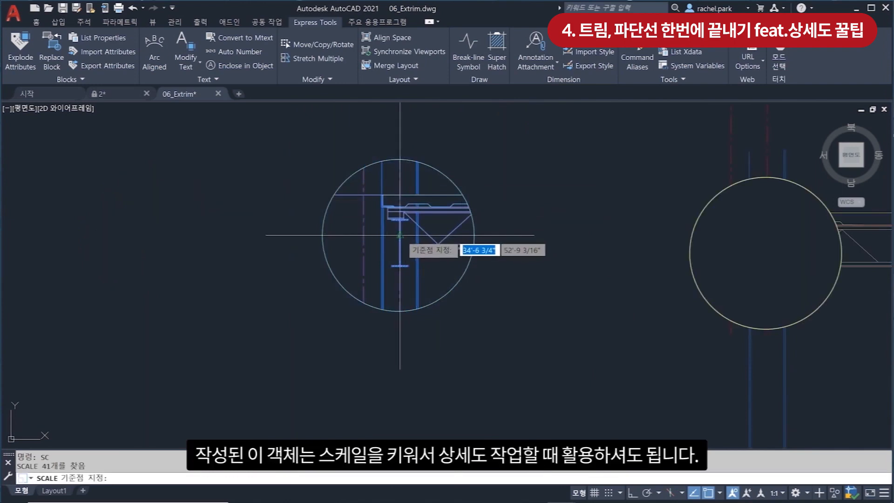
pyautogui.click(399, 235)
pyautogui.write('2')
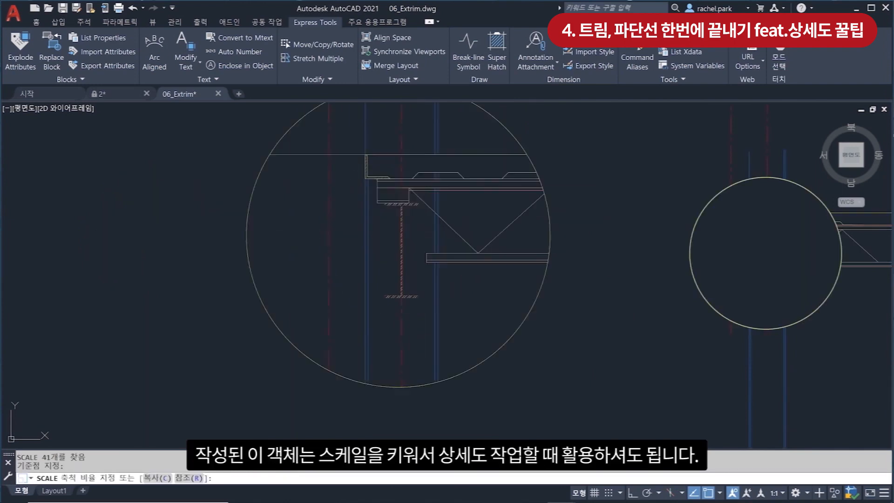
pyautogui.press('Return')
# Draw a diagonal line across the section's steel column and floor slab, from right of the column down to below the slab
pyautogui.scroll(-4, 436, 246)
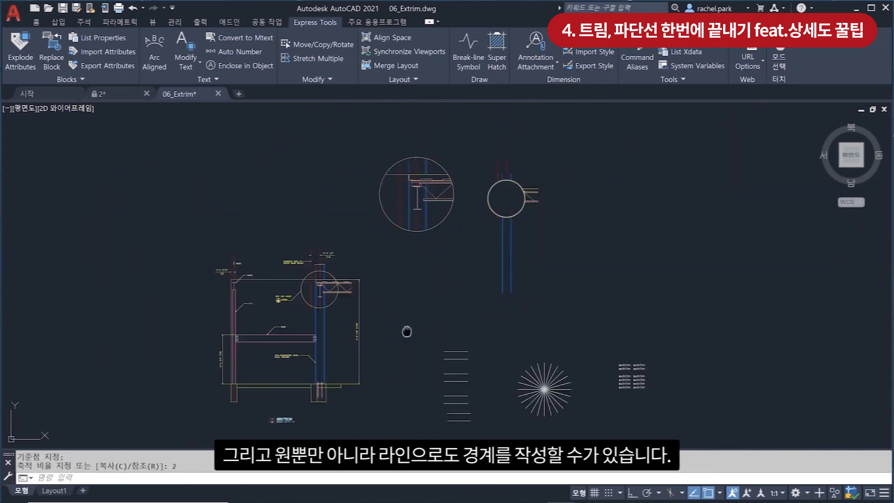
pyautogui.scroll(6, 412, 265)
pyautogui.write('L')
pyautogui.press('Return')
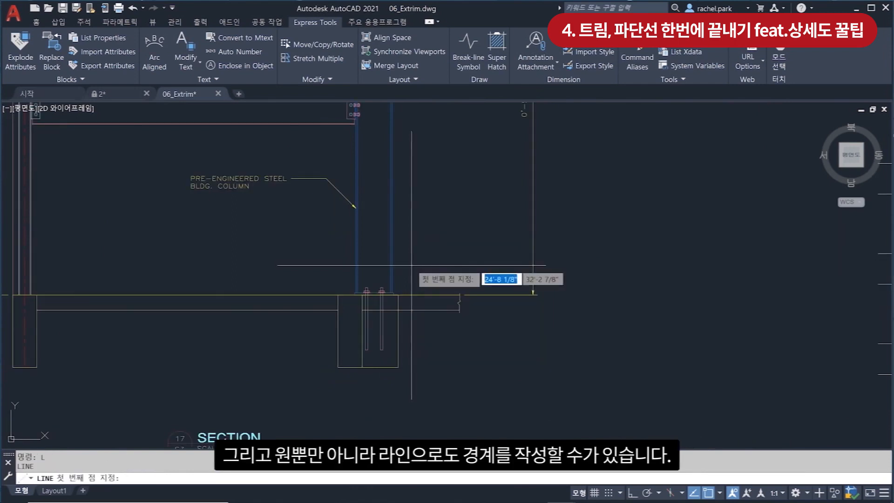
pyautogui.click(423, 172)
pyautogui.click(199, 352)
pyautogui.press('Return')
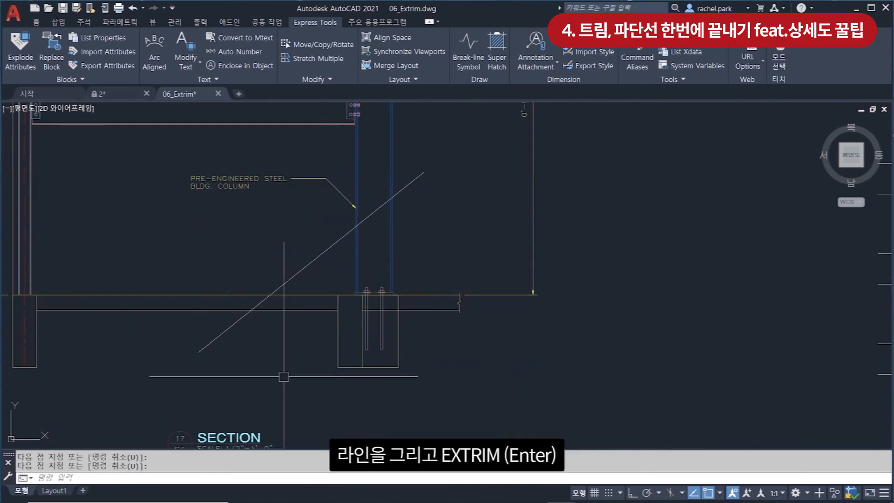
# Trim the column and slab lines on the lower-right side of the diagonal line with EXTRIM
pyautogui.write('extrim')
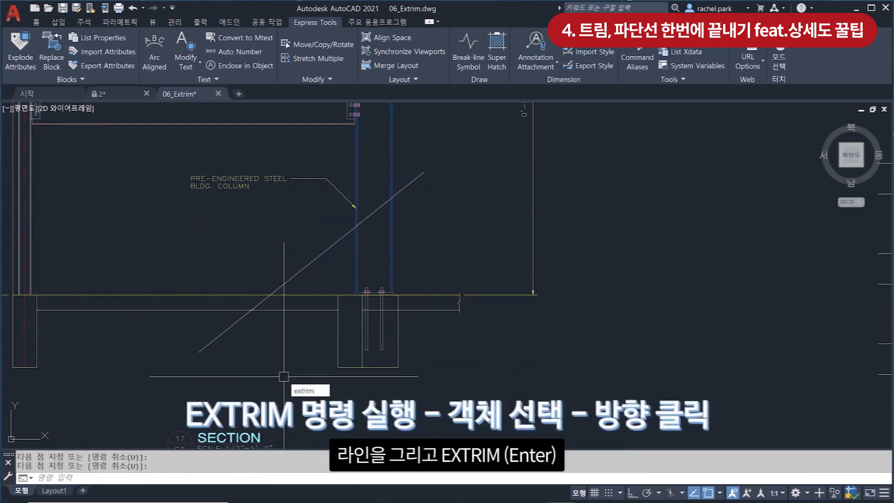
pyautogui.press('Return')
pyautogui.click(326, 250)
pyautogui.click(334, 276)
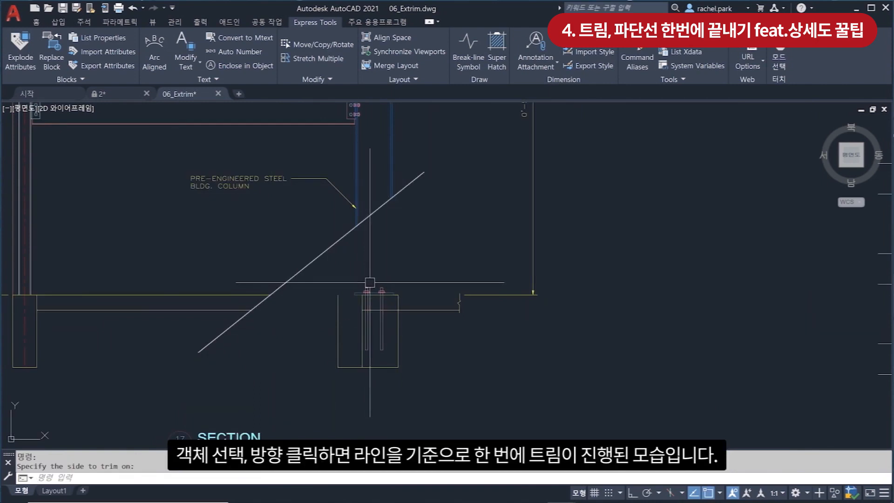
# Move the block of "extrim" text onto the middle of the radial line pattern
pyautogui.scroll(-2, 373, 259)
pyautogui.moveTo(364, 224); pyautogui.dragTo(257, 216, button='middle')
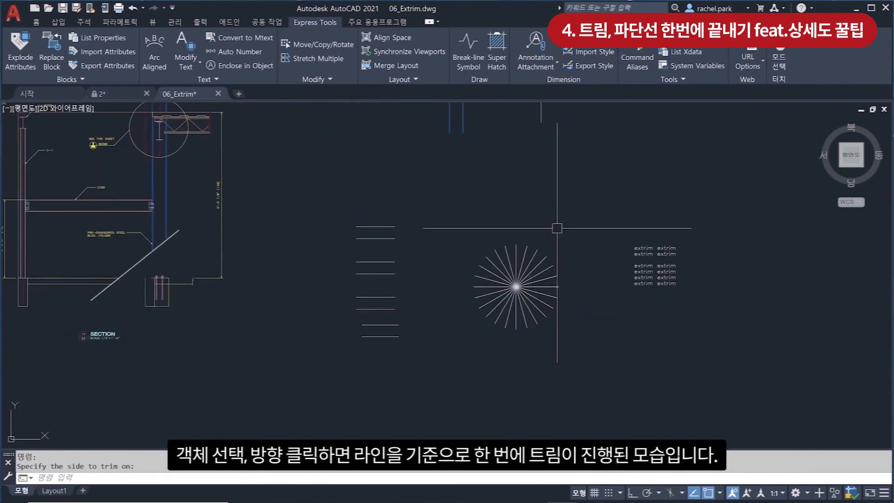
pyautogui.scroll(2, 634, 285)
pyautogui.moveTo(633, 291); pyautogui.dragTo(592, 278, button='middle')
pyautogui.write('m')
pyautogui.press('space')
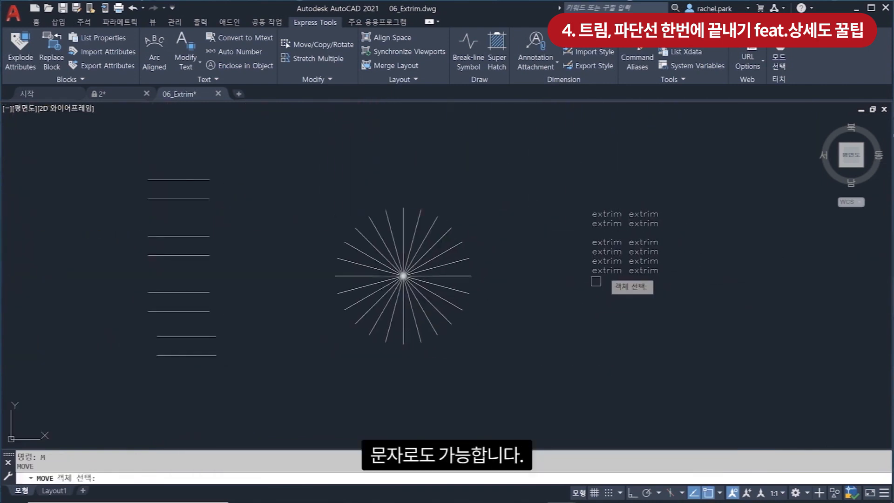
pyautogui.click(606, 272)
pyautogui.press('space')
pyautogui.click(665, 323)
pyautogui.click(451, 360)
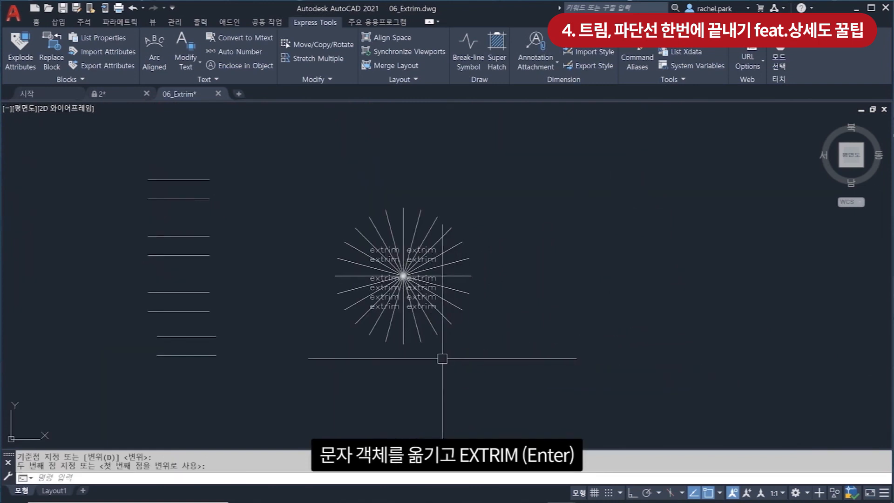
# Trim the radial lines inside the "extrim" text's boundary with EXTRIM, using the text as cutting edge
pyautogui.scroll(4, 465, 322)
pyautogui.write('extri')
pyautogui.press('Return')
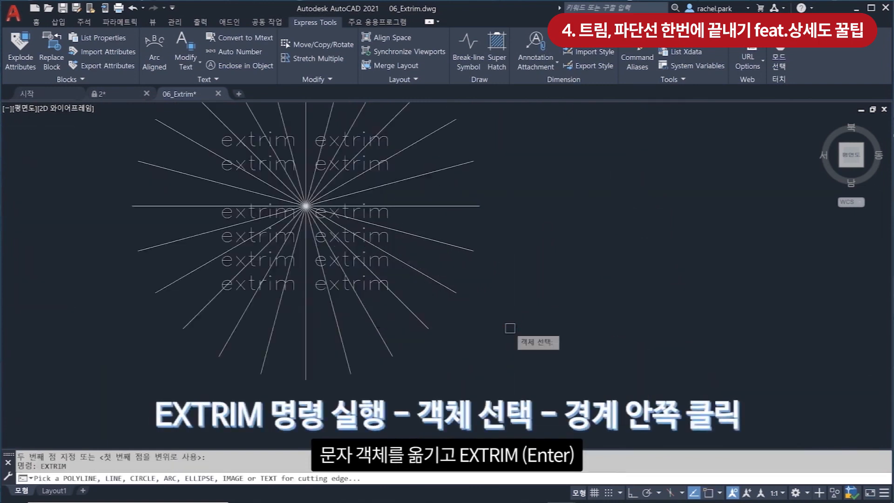
pyautogui.click(376, 236)
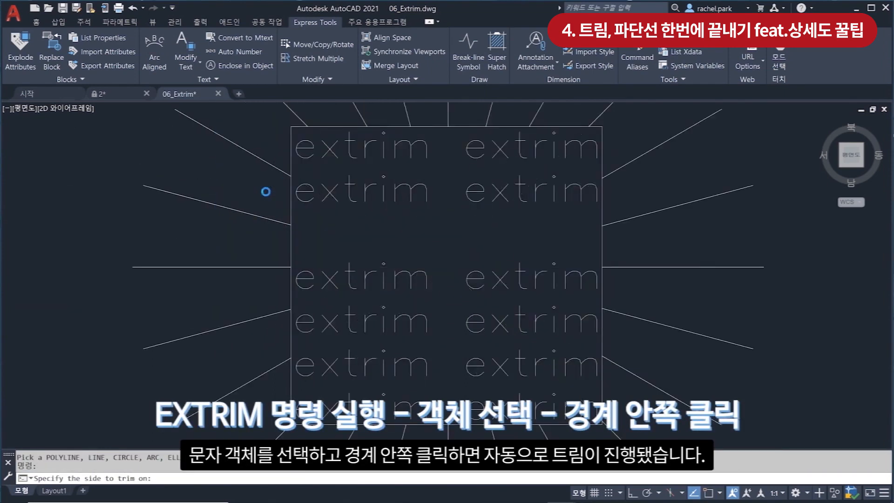
pyautogui.scroll(-2, 393, 241)
pyautogui.moveTo(518, 288); pyautogui.dragTo(704, 332, button='middle')
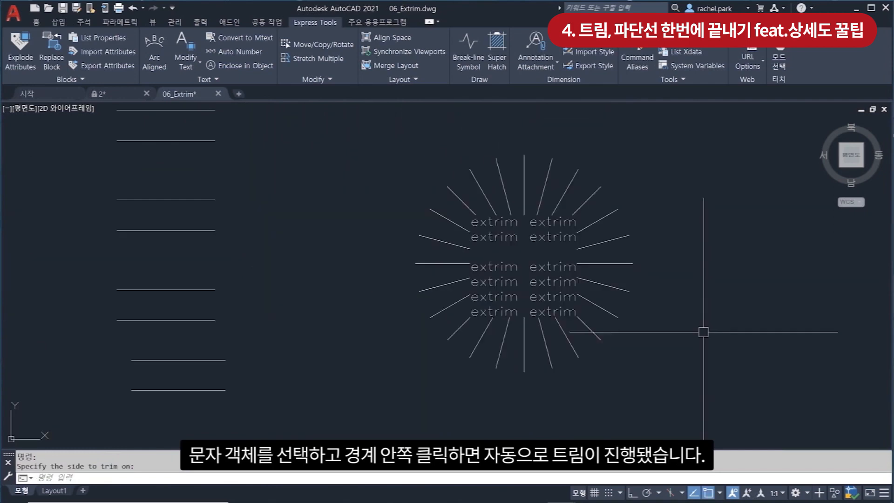
pyautogui.scroll(-2, 704, 332)
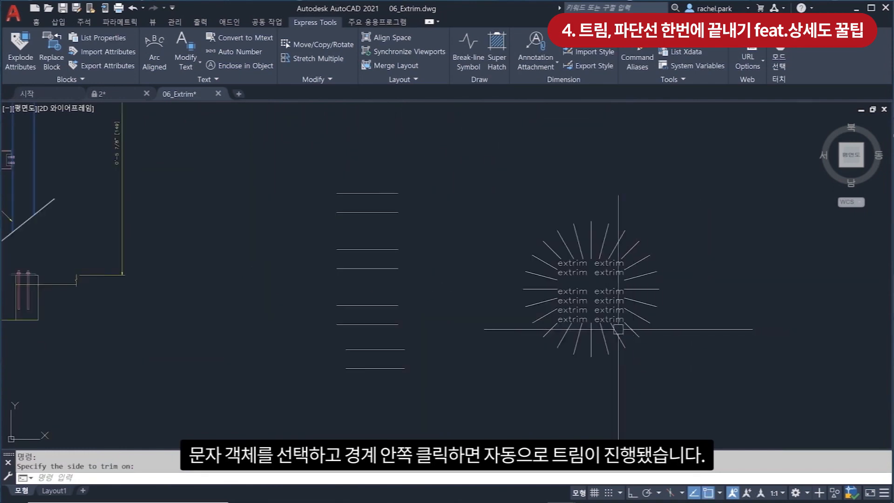
# Draw two concentric circles just outside the lower-right edge of the trimmed detail circle
pyautogui.scroll(-4, 586, 327)
pyautogui.moveTo(515, 168); pyautogui.dragTo(475, 261, button='middle')
pyautogui.scroll(4, 468, 238)
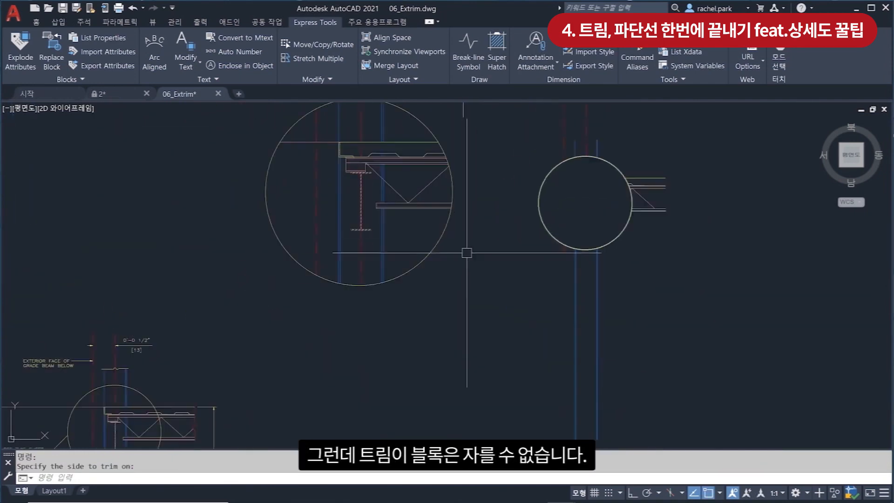
pyautogui.write('c')
pyautogui.press('Return')
pyautogui.click(443, 306)
pyautogui.click(465, 321)
pyautogui.press('space')
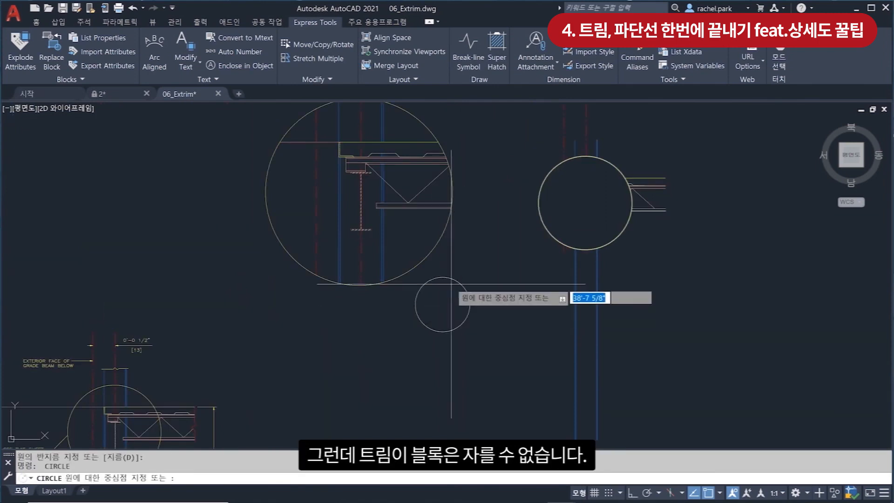
pyautogui.click(443, 304)
pyautogui.click(458, 313)
# Paste a copy of the two concentric circles as a block a little to their lower right
pyautogui.click(471, 306)
pyautogui.click(456, 321)
pyautogui.moveTo(456, 321); pyautogui.dragTo(535, 364, button='right')
pyautogui.click(552, 389)
# Move the concentric-circle block so it straddles the lower-right edge of the trimmed detail circle
pyautogui.press('space')
pyautogui.click(549, 390)
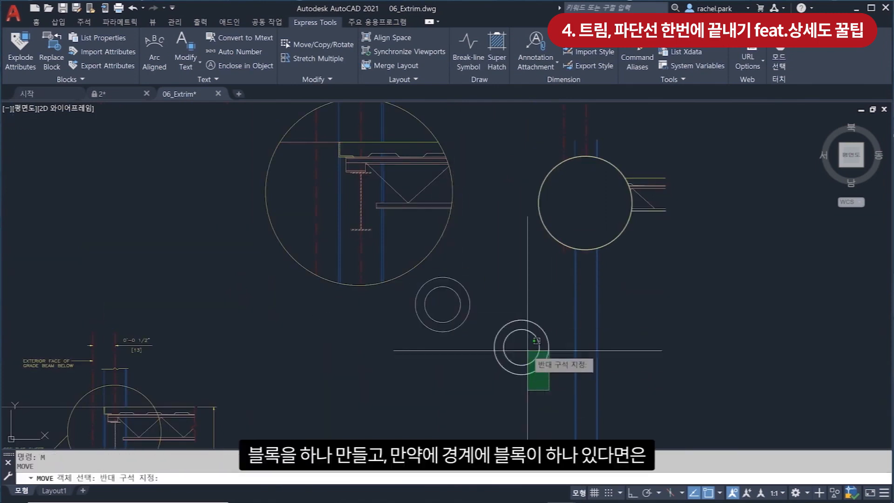
pyautogui.click(526, 351)
pyautogui.press('space')
pyautogui.click(522, 400)
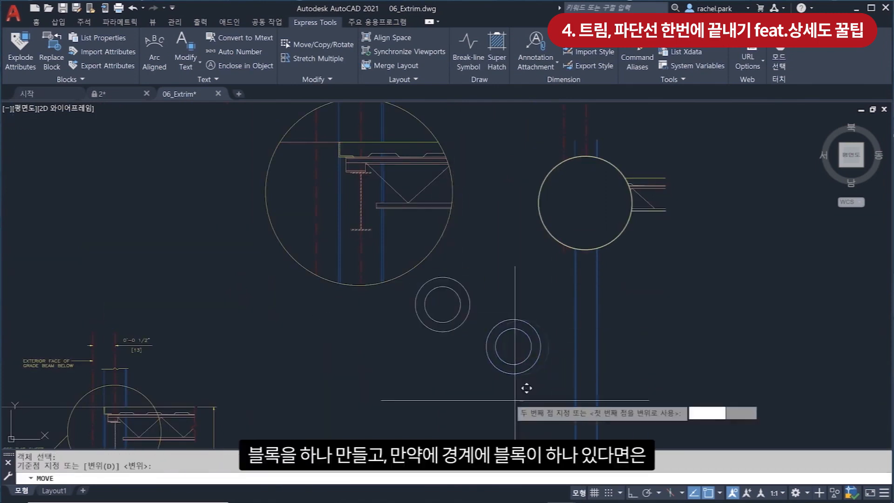
pyautogui.click(441, 307)
# Delete the two original loose concentric circles
pyautogui.click(473, 324)
pyautogui.click(445, 316)
pyautogui.press('Delete')
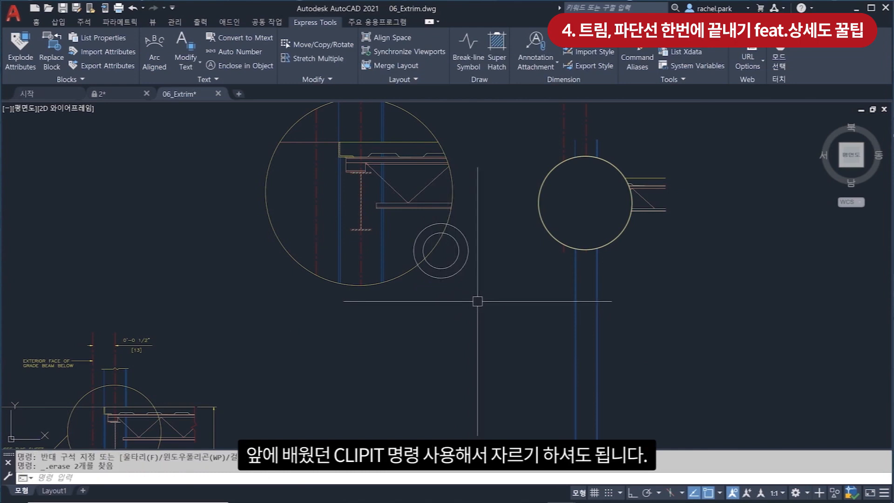
# Clip the concentric-circle block at the detail circle with CLIPIT, using the detail circle as clipping edge
pyautogui.moveTo(477, 302); pyautogui.dragTo(487, 344, button='middle')
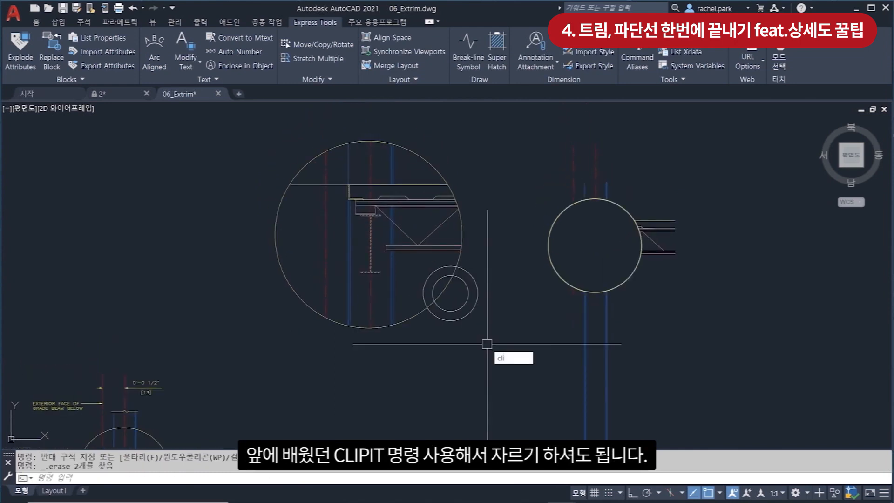
pyautogui.press('Return')
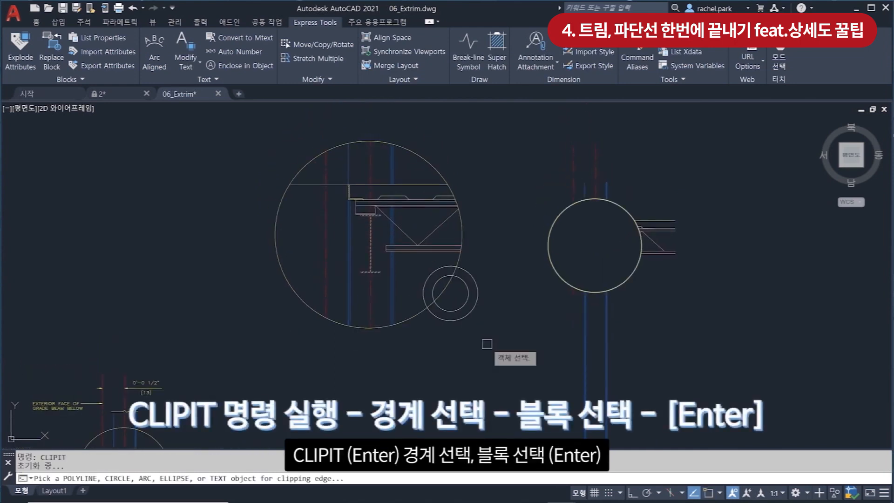
pyautogui.click(419, 318)
pyautogui.click(443, 311)
pyautogui.press('Return')
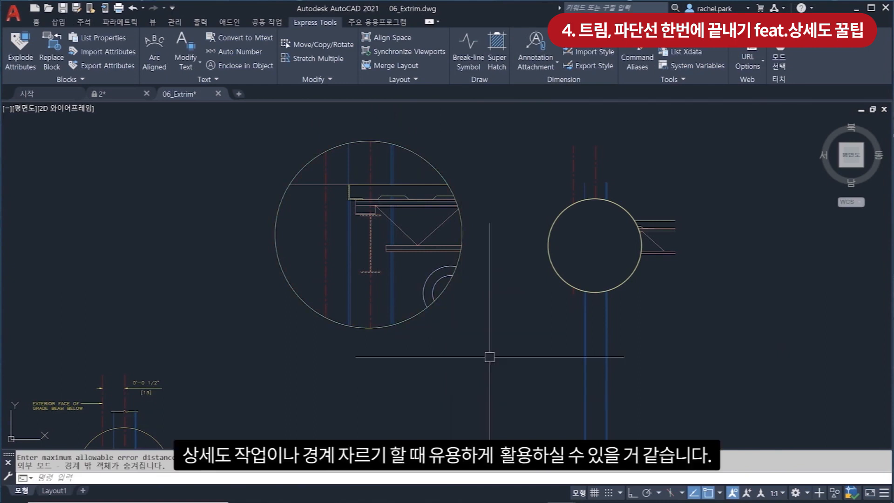
# Examine the existing break lines at the top of the section's column and at the right end of the floor
pyautogui.scroll(-6, 479, 285)
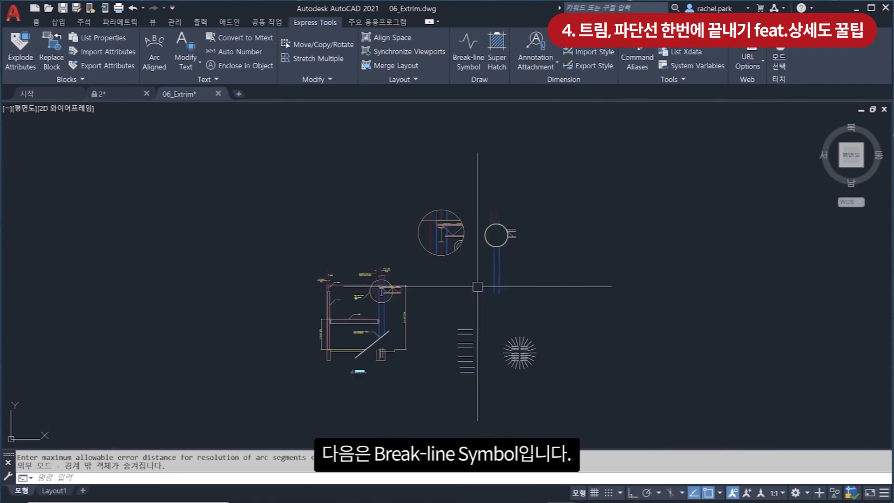
pyautogui.scroll(6, 477, 287)
pyautogui.moveTo(314, 266); pyautogui.dragTo(589, 235, button='middle')
pyautogui.scroll(4, 418, 232)
pyautogui.moveTo(417, 232); pyautogui.dragTo(429, 264, button='middle')
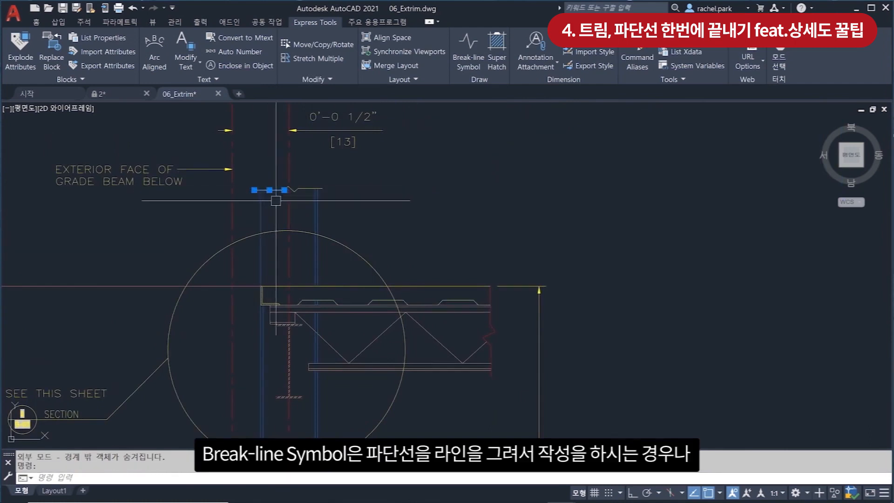
pyautogui.press('Escape')
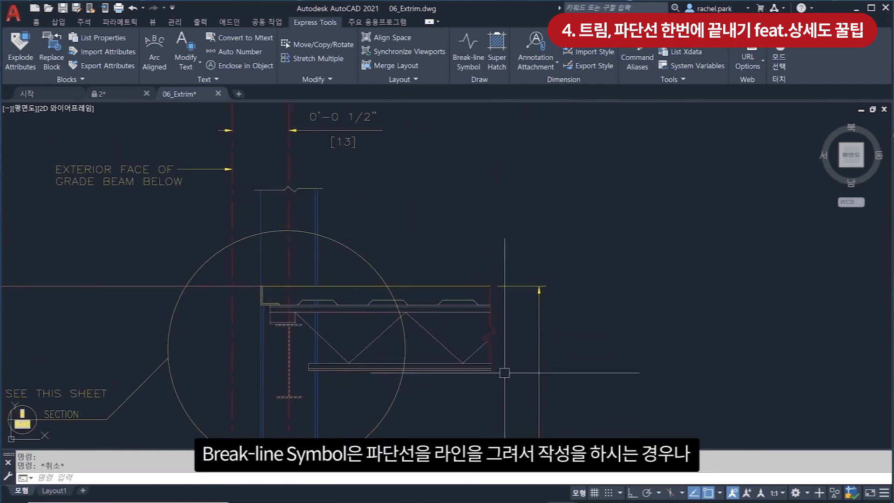
pyautogui.moveTo(625, 330); pyautogui.dragTo(388, 228, button='middle')
pyautogui.scroll(-2, 379, 236)
pyautogui.moveTo(557, 269); pyautogui.dragTo(535, 230, button='middle')
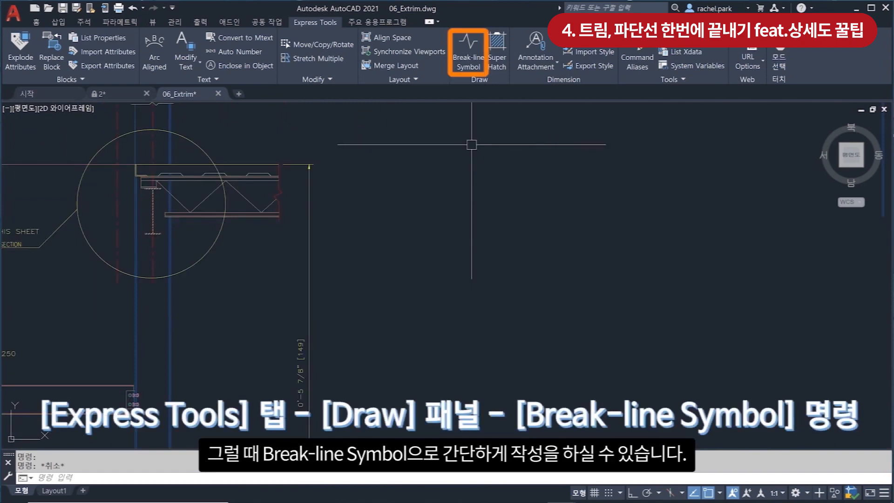
# Draw a break line across the right ends of the topmost pair of horizontal lines, with its symbol at the midpoint
pyautogui.click(469, 51)
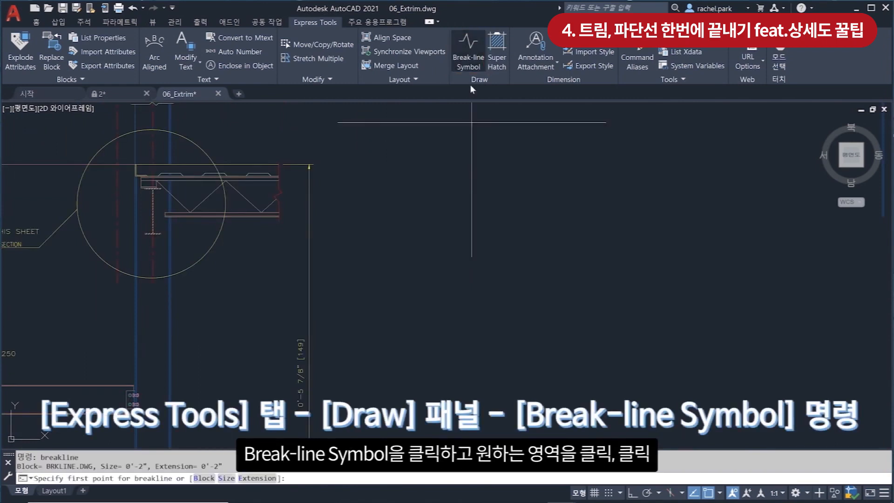
pyautogui.scroll(-3, 486, 210)
pyautogui.scroll(6, 485, 210)
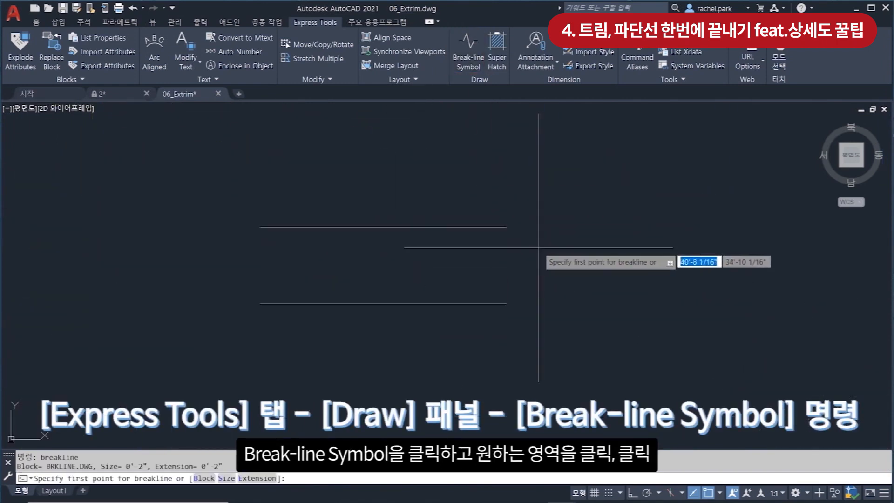
pyautogui.click(506, 227)
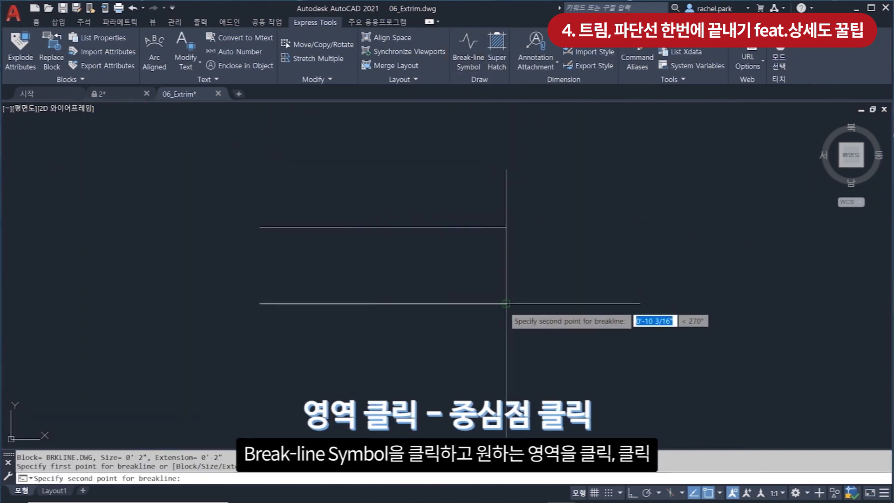
pyautogui.click(507, 304)
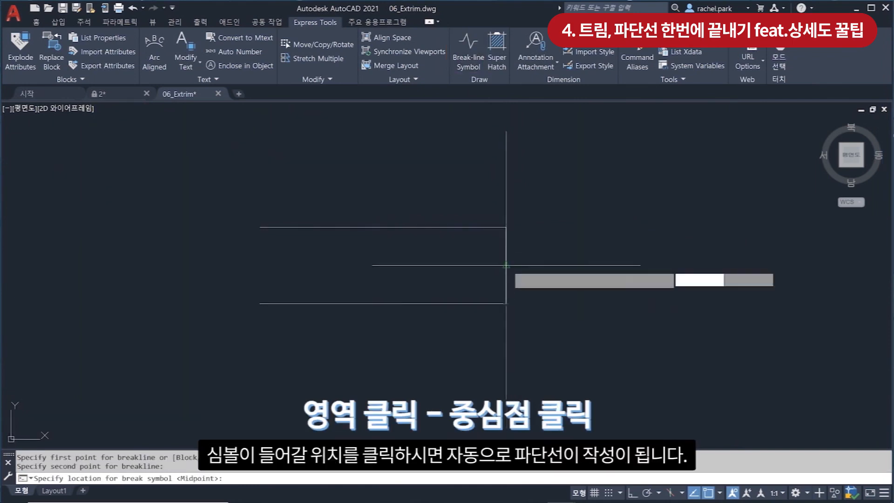
pyautogui.click(506, 266)
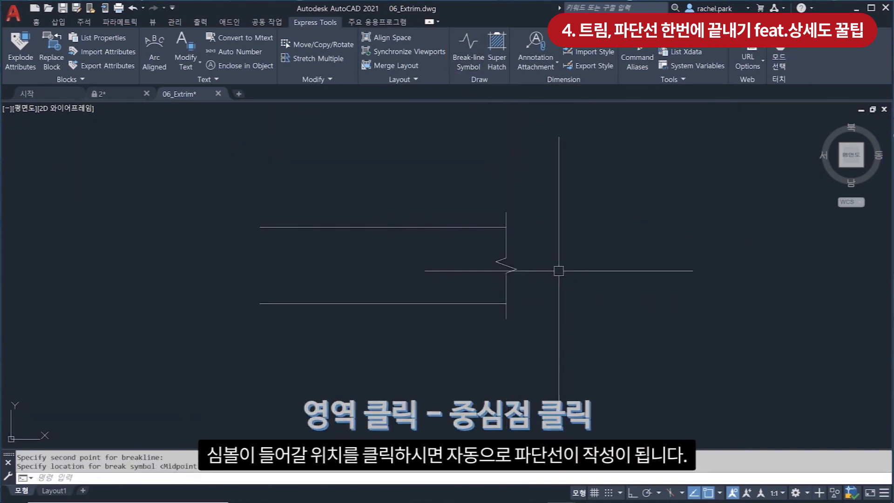
# Copy the break line a short distance to its right
pyautogui.scroll(2, 571, 287)
pyautogui.write('co')
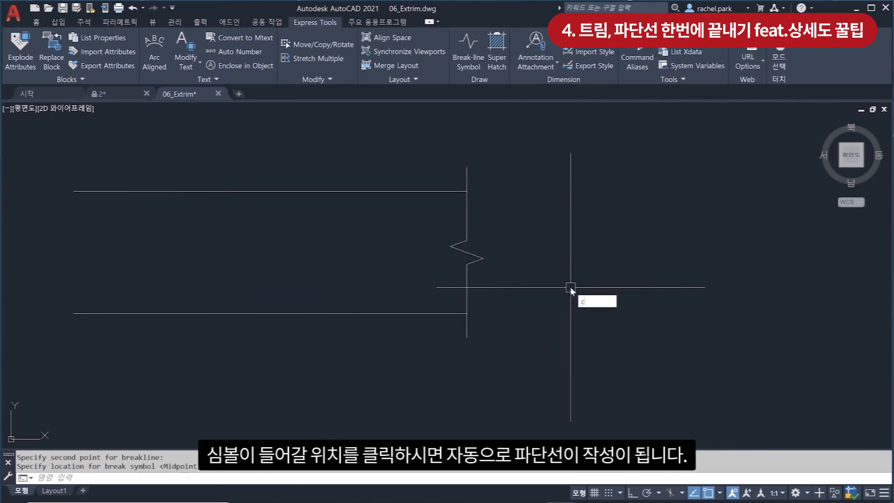
pyautogui.press('Return')
pyautogui.click(497, 279)
pyautogui.click(443, 256)
pyautogui.press('Return')
pyautogui.click(513, 318)
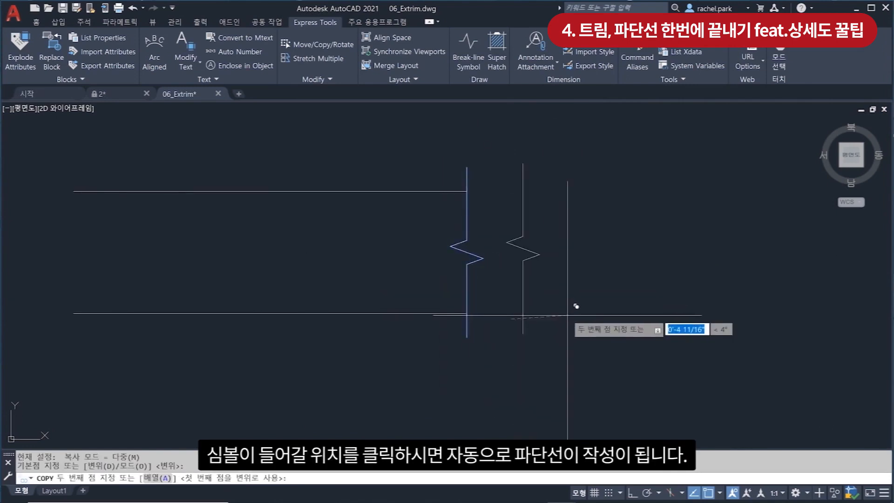
pyautogui.click(569, 314)
pyautogui.press('Return')
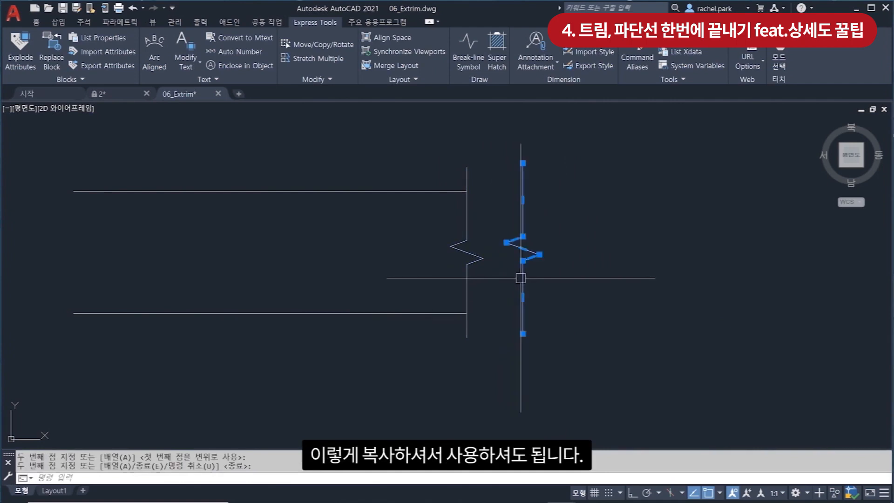
# Stretch the right tip of the copied break line's zigzag further to the right
pyautogui.click(528, 257)
pyautogui.click(539, 254)
pyautogui.click(572, 256)
pyautogui.press('Escape')
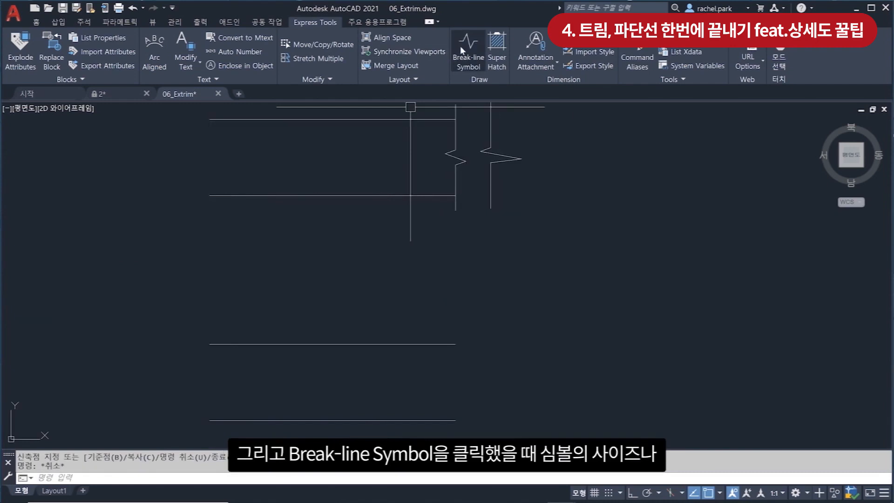
# Start another break line and set its symbol size to 4 and its extension distance to 4
pyautogui.click(460, 45)
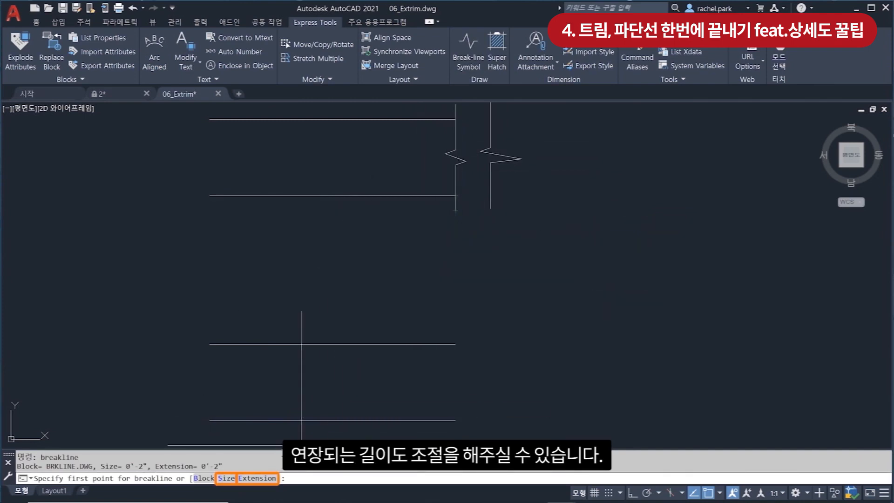
pyautogui.click(228, 478)
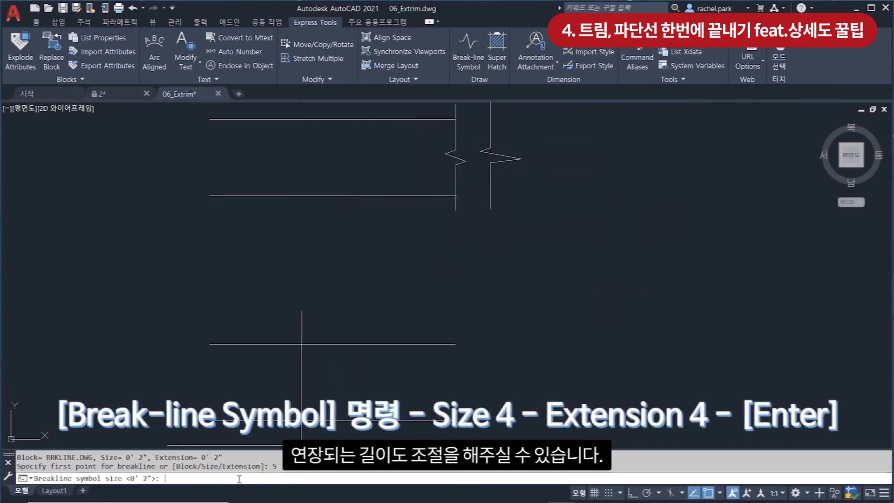
pyautogui.write('4')
pyautogui.press('Return')
pyautogui.write('E')
pyautogui.press('Return')
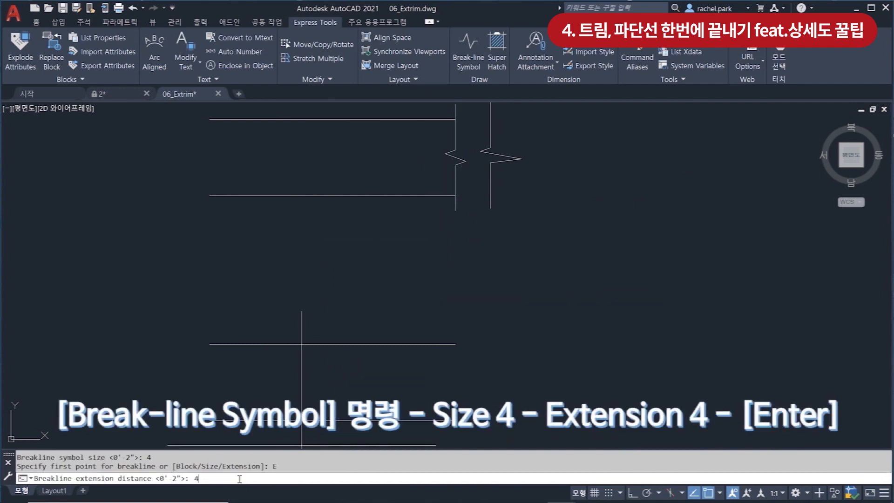
pyautogui.write('4')
pyautogui.press('Return')
# Place the break line across the right ends of the second pair of horizontal lines, with its symbol at the midpoint
pyautogui.scroll(-2, 465, 293)
pyautogui.scroll(5, 433, 262)
pyautogui.click(431, 261)
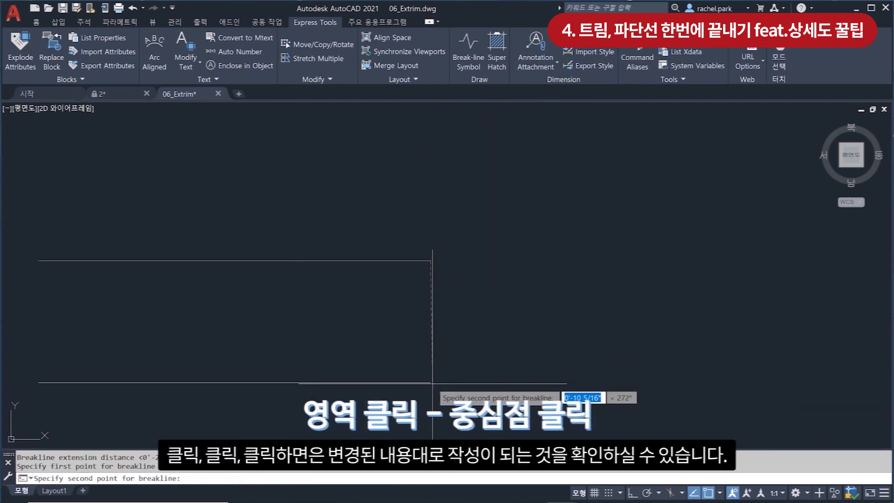
pyautogui.click(431, 383)
pyautogui.click(431, 322)
pyautogui.scroll(-3, 503, 346)
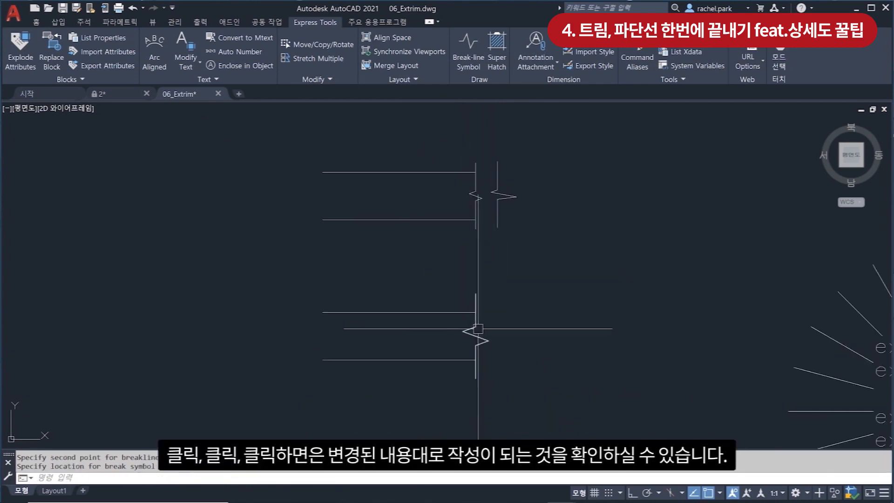
pyautogui.scroll(3, 515, 352)
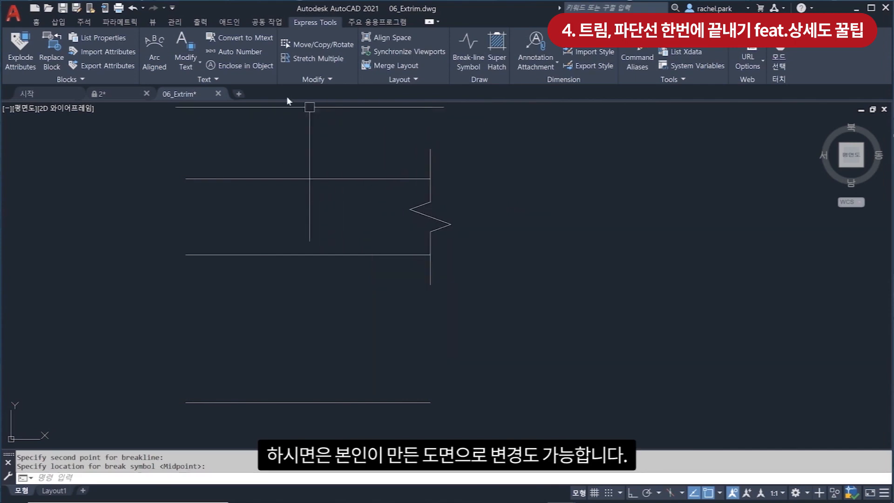
# Create a new drawing and sketch a wave-shaped spline through four fit points, with one crest and one trough
pyautogui.click(239, 94)
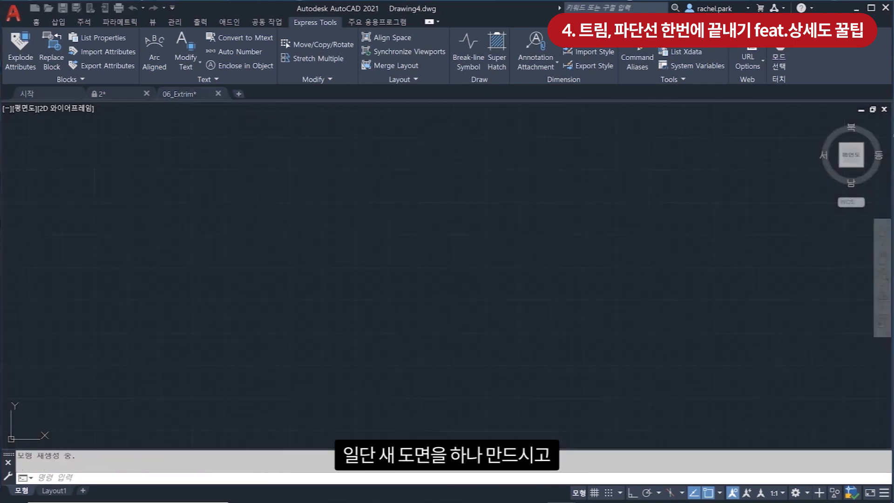
pyautogui.click(421, 247)
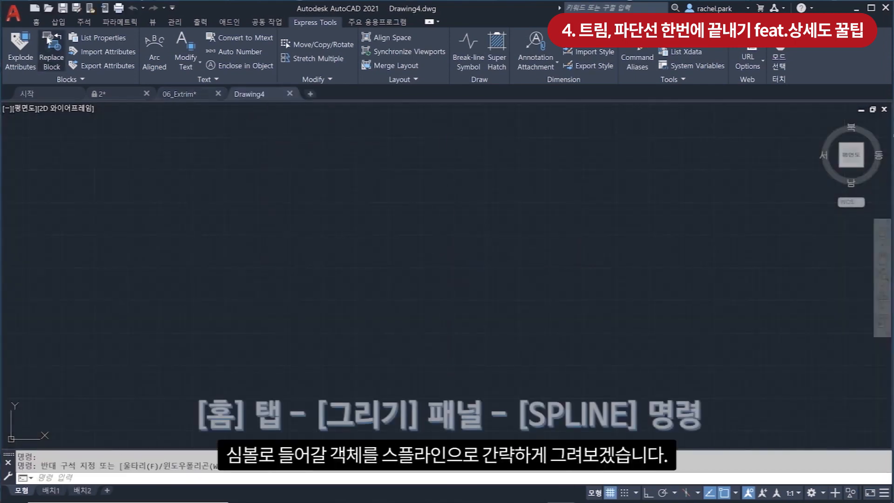
pyautogui.click(37, 23)
pyautogui.click(58, 79)
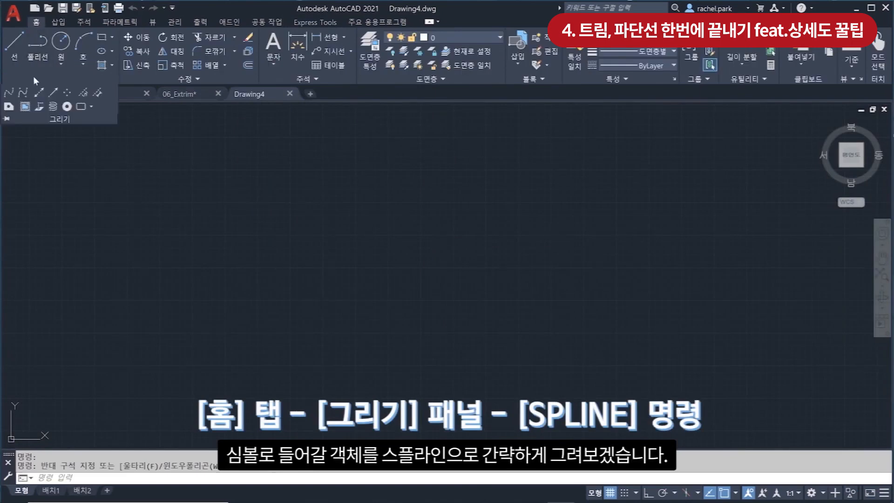
pyautogui.click(9, 94)
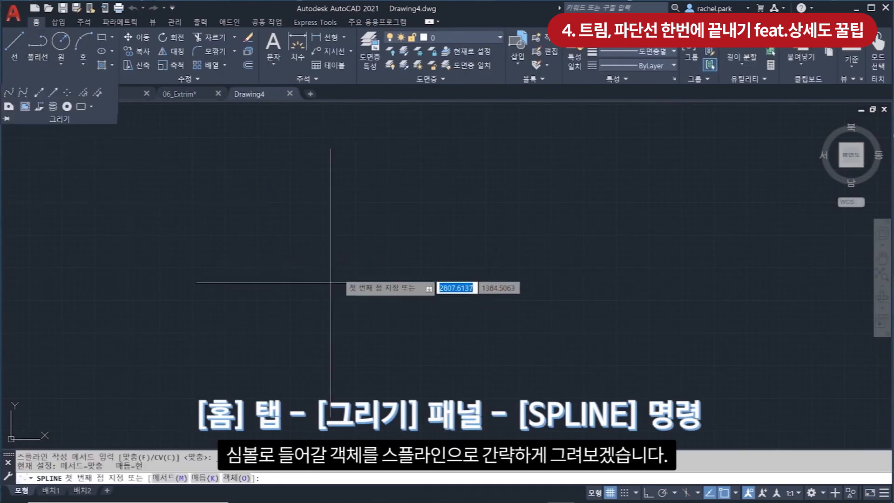
pyautogui.click(409, 136)
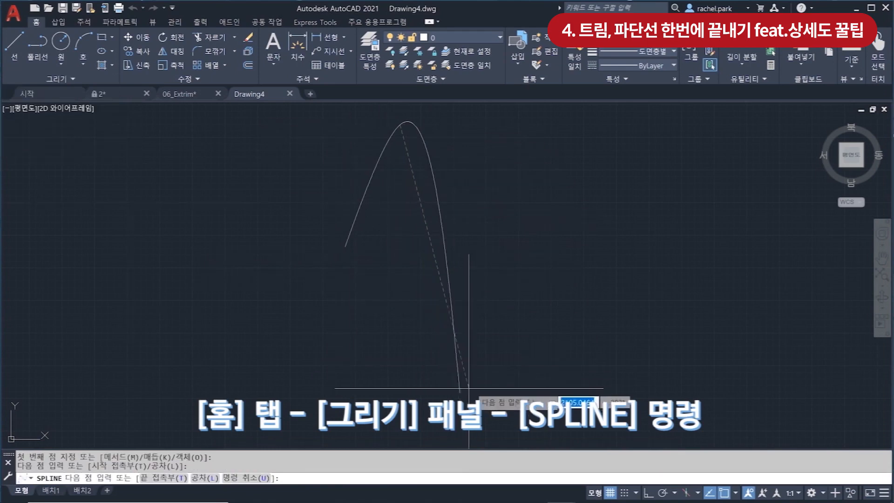
pyautogui.click(475, 389)
pyautogui.click(517, 265)
pyautogui.press('Return')
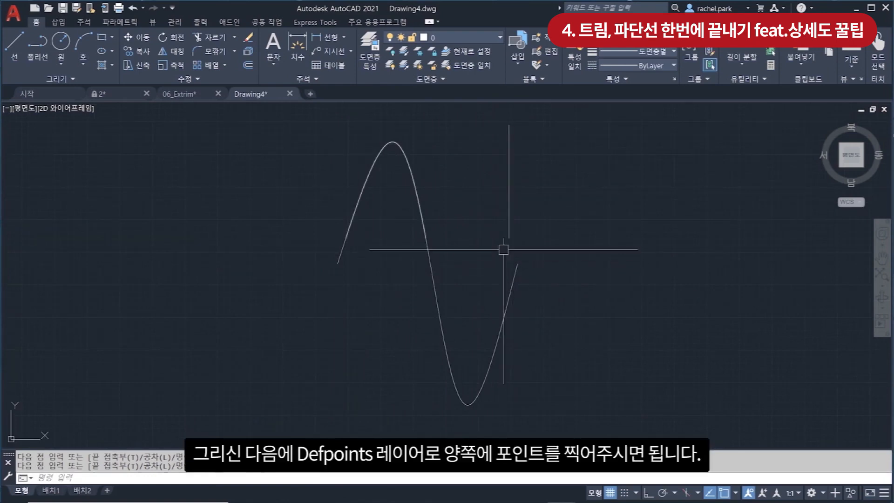
# Add a sloped dimension to the upper left of the spline to generate the Defpoints layer
pyautogui.click(458, 40)
pyautogui.click(291, 56)
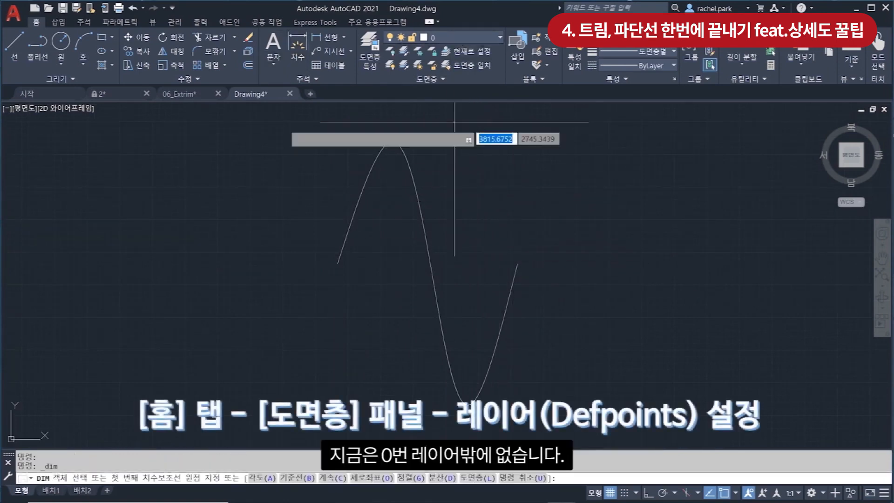
pyautogui.press('Escape')
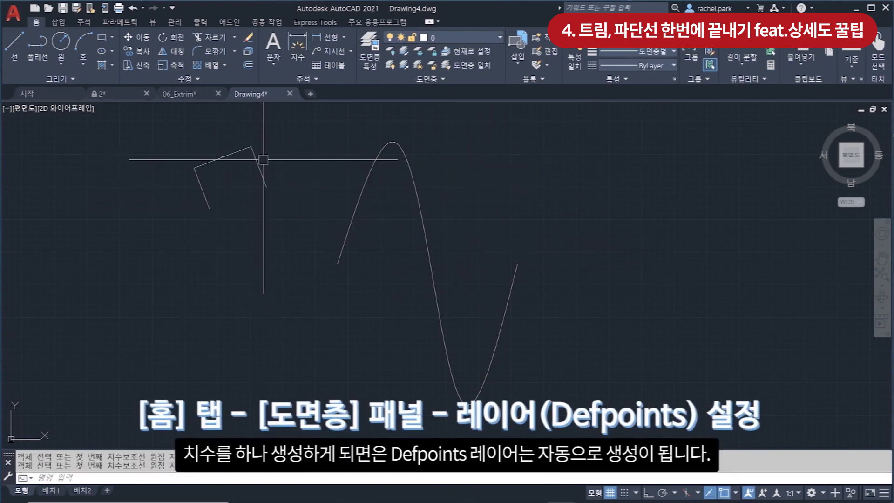
# Erase the sloped dimension and make Defpoints the current layer
pyautogui.click(305, 132)
pyautogui.click(281, 156)
pyautogui.click(233, 121)
pyautogui.click(447, 38)
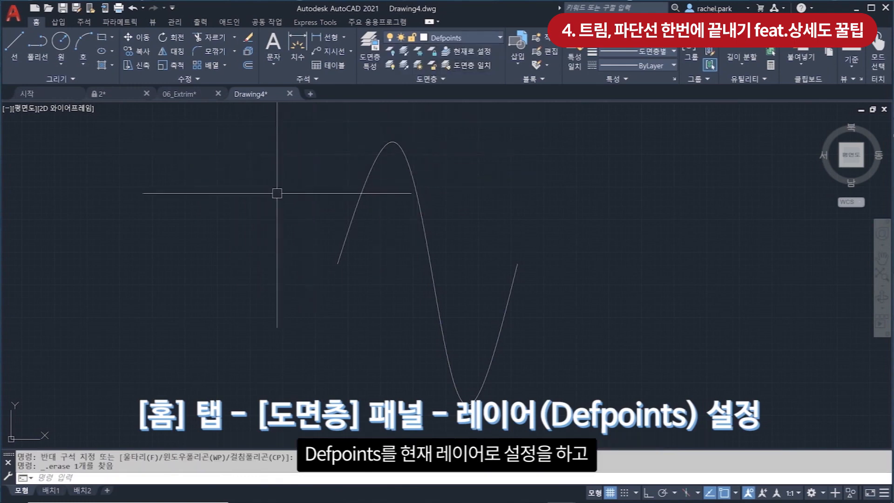
# Place a point at each of the two ends of the wave-shaped spline
pyautogui.write('po')
pyautogui.press('Return')
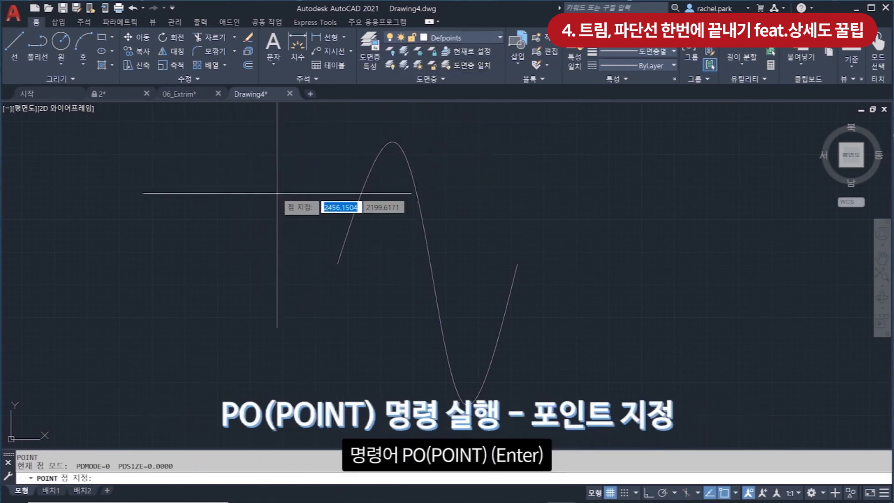
pyautogui.click(308, 294)
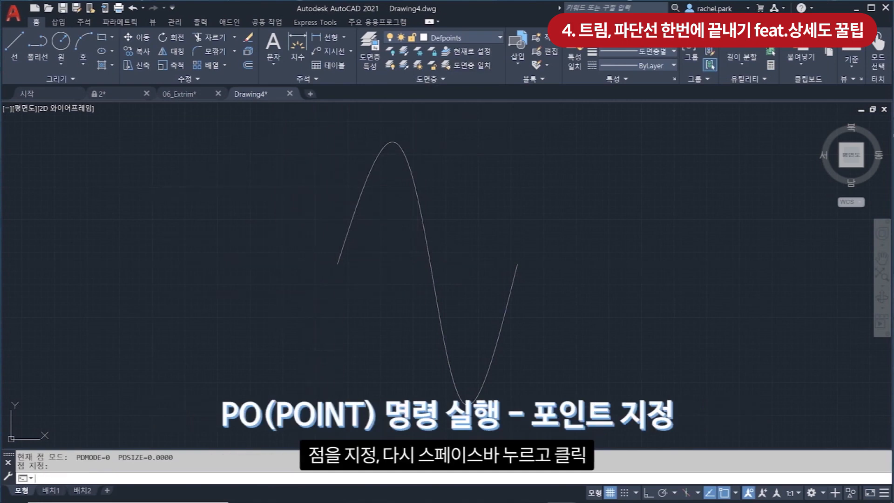
pyautogui.click(530, 259)
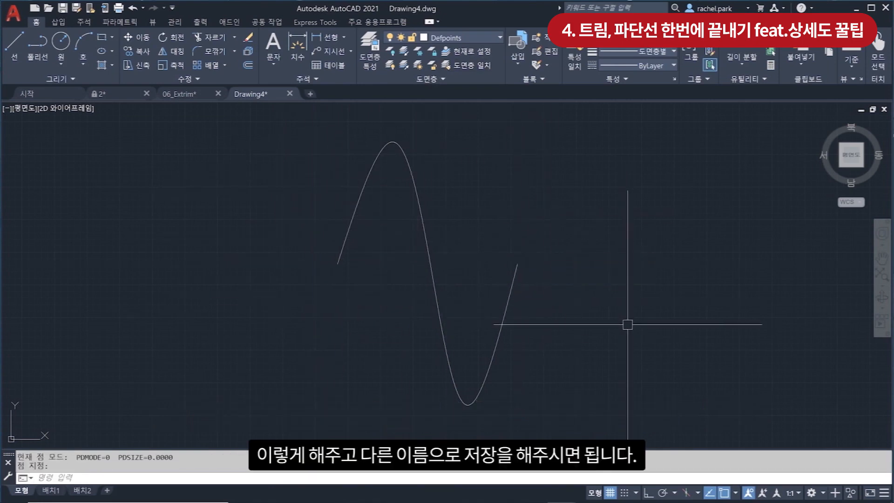
# Browse the Save As location to Program Files, Autodesk, AutoCAD 2021, Express on the C drive, and close without saving
pyautogui.click(18, 21)
pyautogui.click(47, 152)
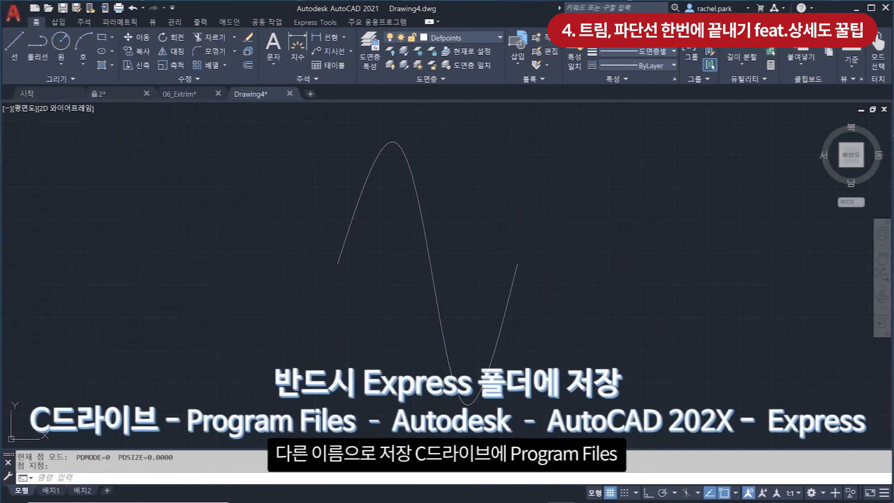
pyautogui.doubleClick(342, 199)
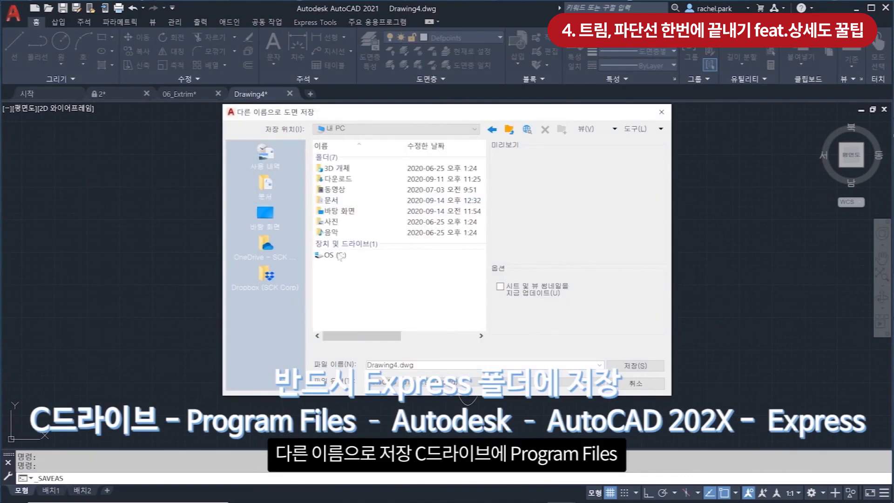
pyautogui.doubleClick(339, 257)
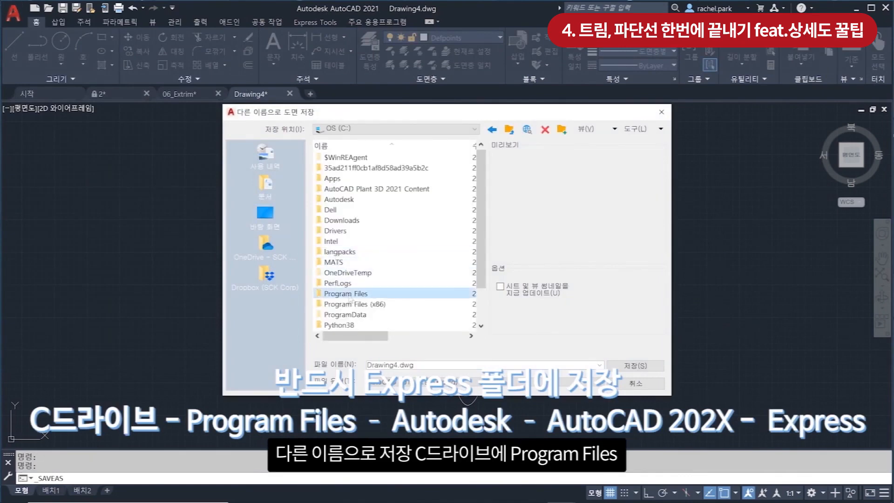
pyautogui.doubleClick(349, 294)
pyautogui.doubleClick(352, 178)
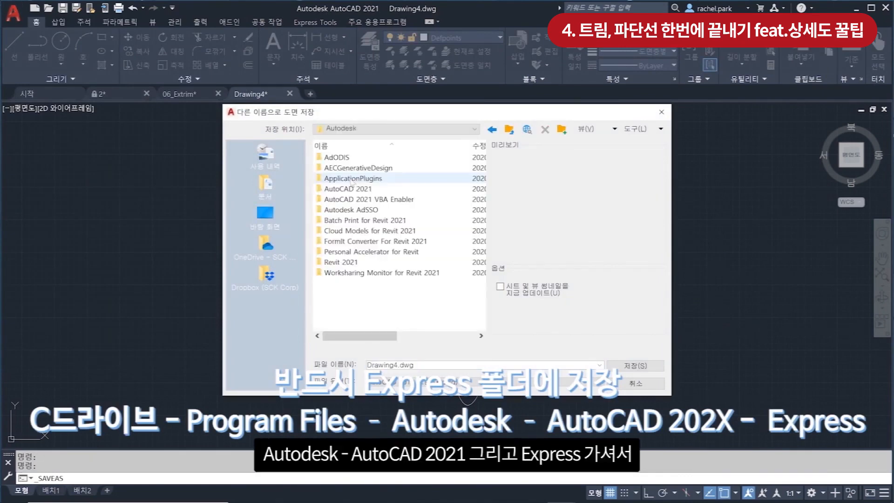
pyautogui.doubleClick(352, 188)
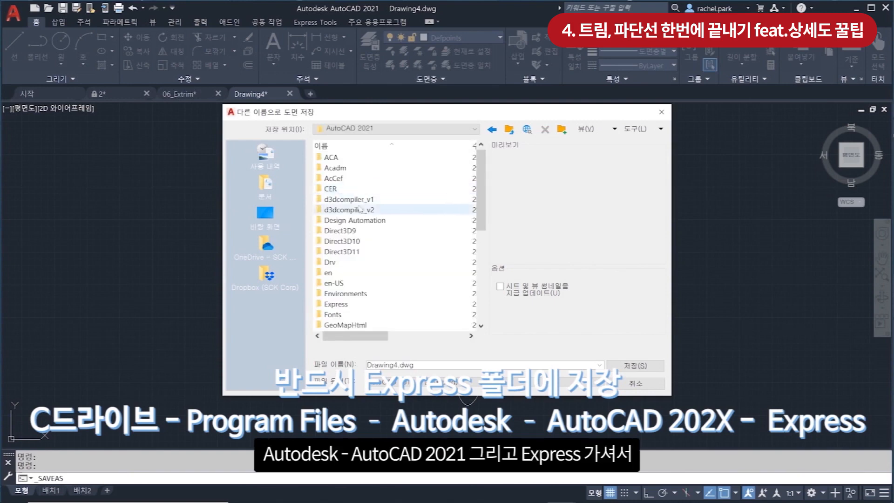
pyautogui.doubleClick(345, 304)
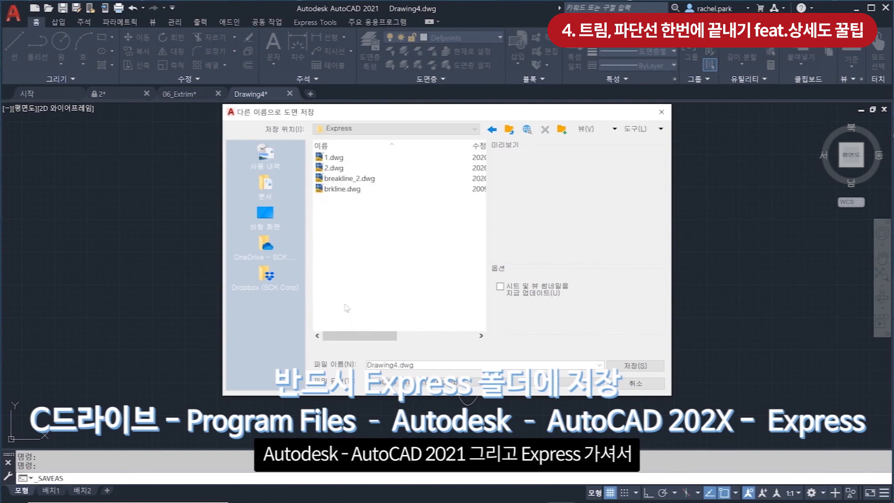
pyautogui.doubleClick(432, 365)
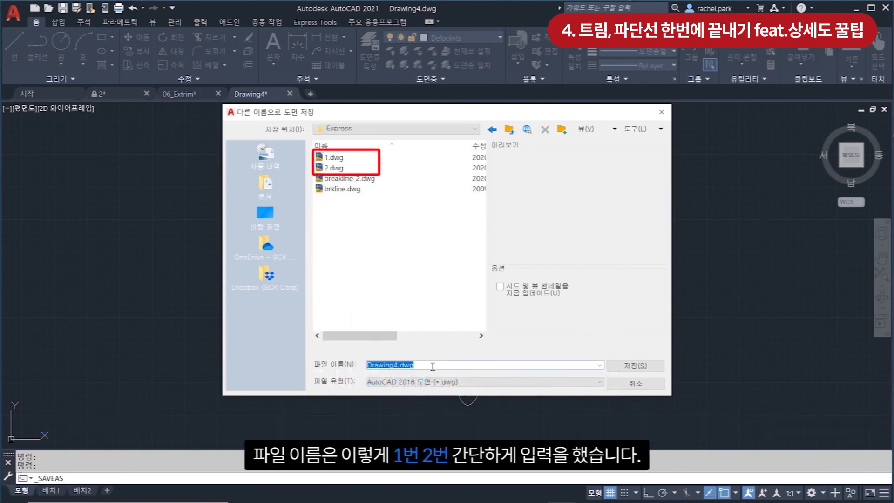
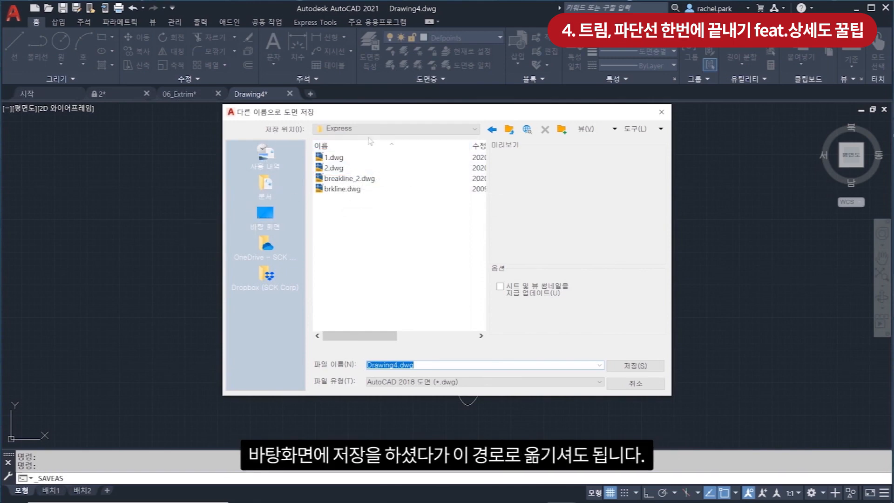
pyautogui.click(661, 111)
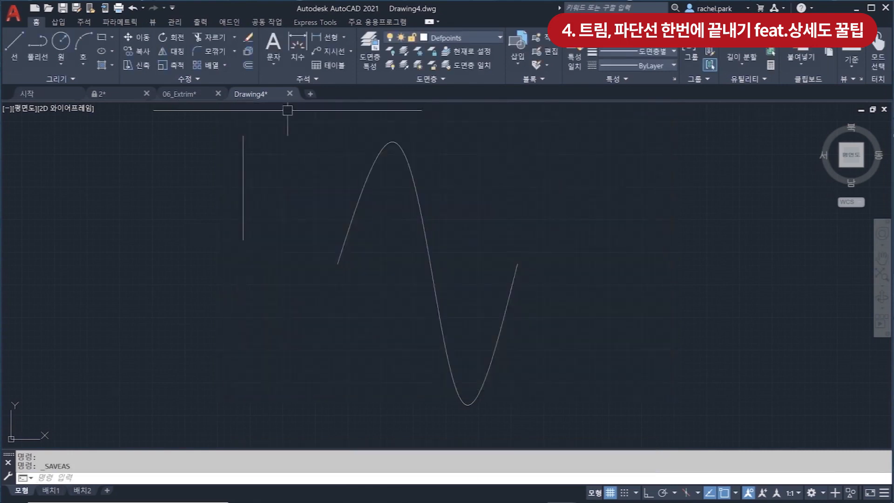
# Switch to the 06_Extrim drawing, start a Break-line Symbol and set its block to 1
pyautogui.click(185, 95)
pyautogui.moveTo(459, 255); pyautogui.dragTo(489, 183, button='middle')
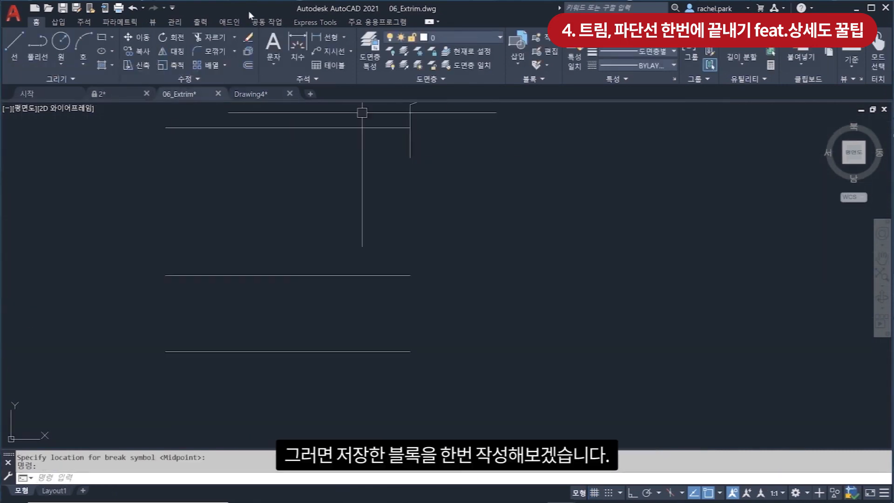
pyautogui.click(328, 22)
pyautogui.click(468, 56)
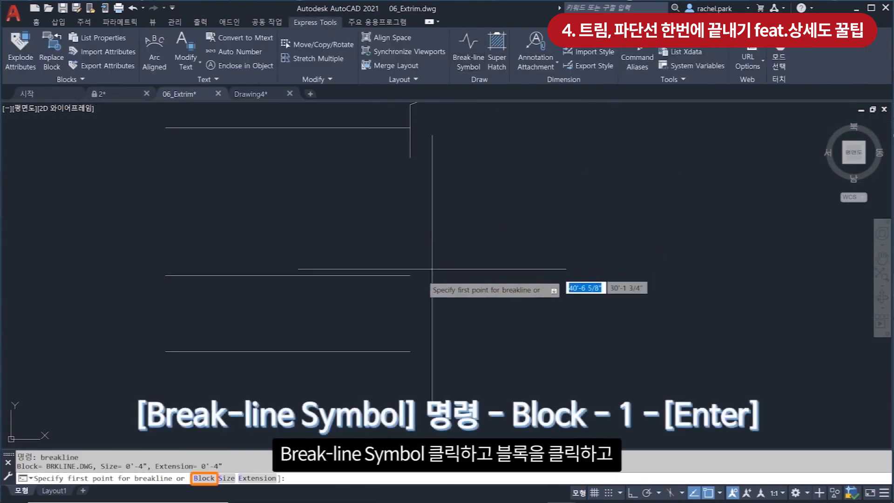
pyautogui.click(205, 478)
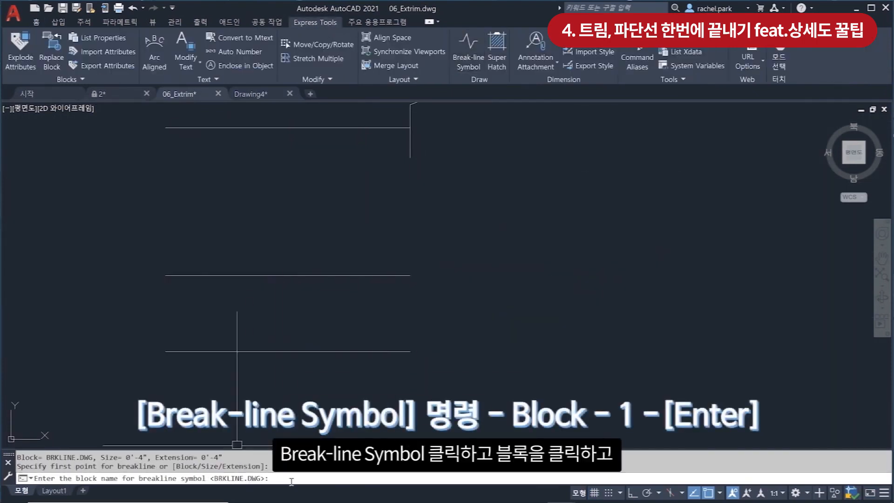
pyautogui.press('Return')
# Place the break line across the right ends of the third pair of horizontal lines, with its symbol at the midpoint
pyautogui.click(410, 275)
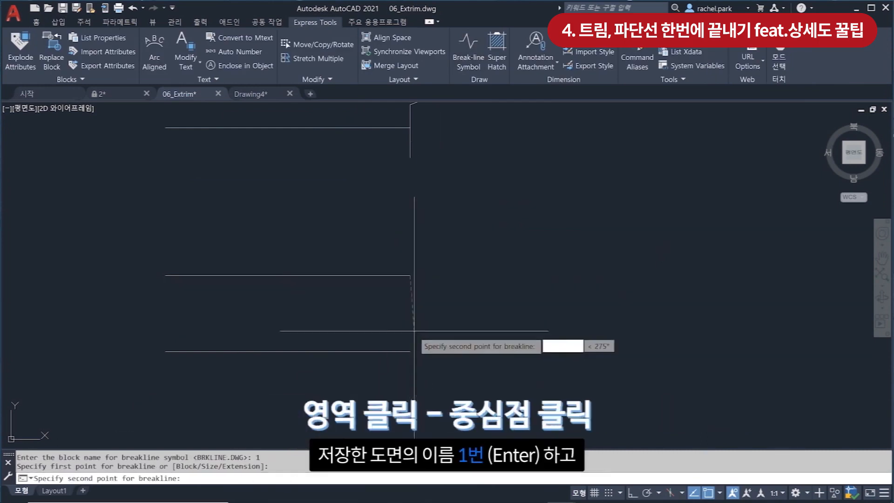
pyautogui.click(411, 352)
pyautogui.click(409, 312)
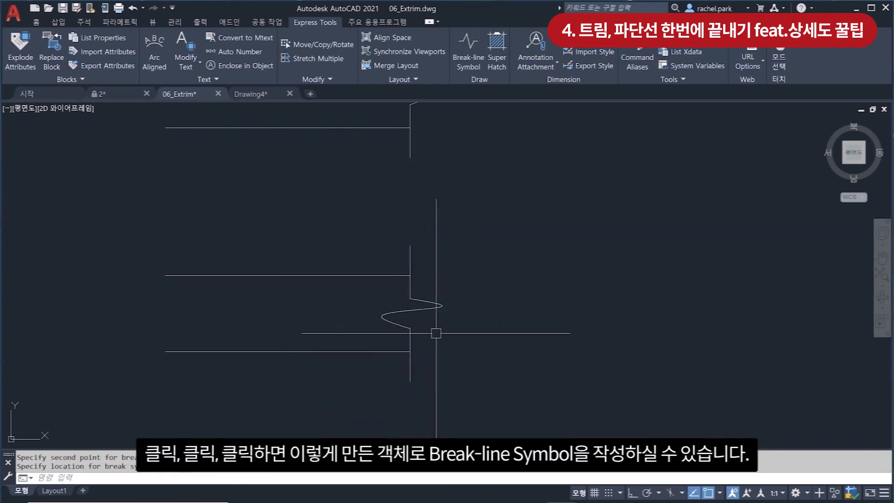
# Examine the custom break symbol in the 2.dwg drawing and return to 06_Extrim
pyautogui.scroll(-2, 492, 293)
pyautogui.moveTo(494, 328); pyautogui.dragTo(485, 235, button='middle')
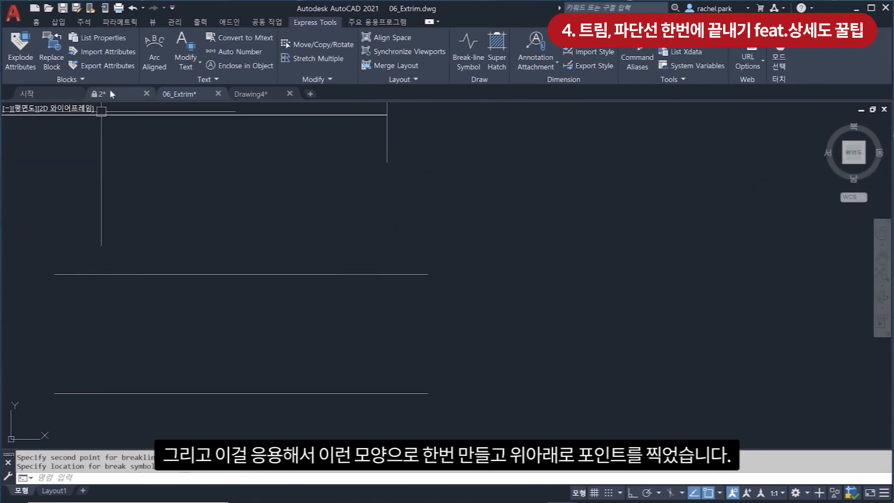
pyautogui.click(111, 93)
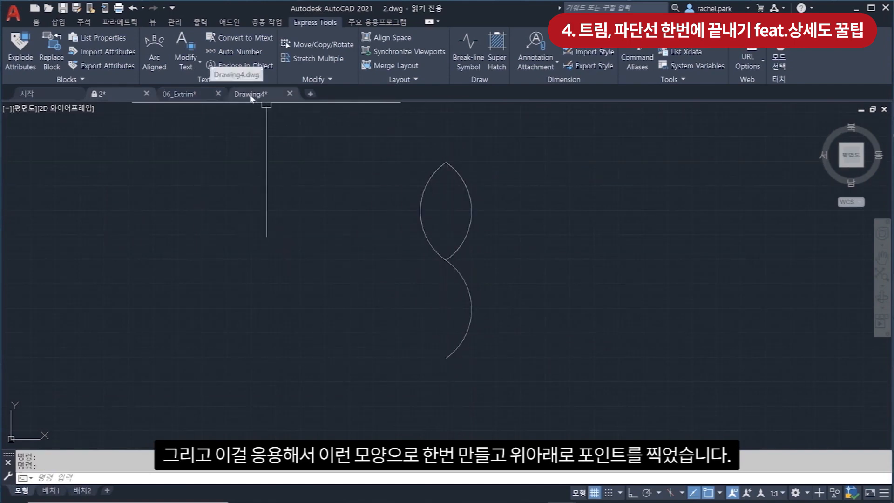
pyautogui.click(201, 92)
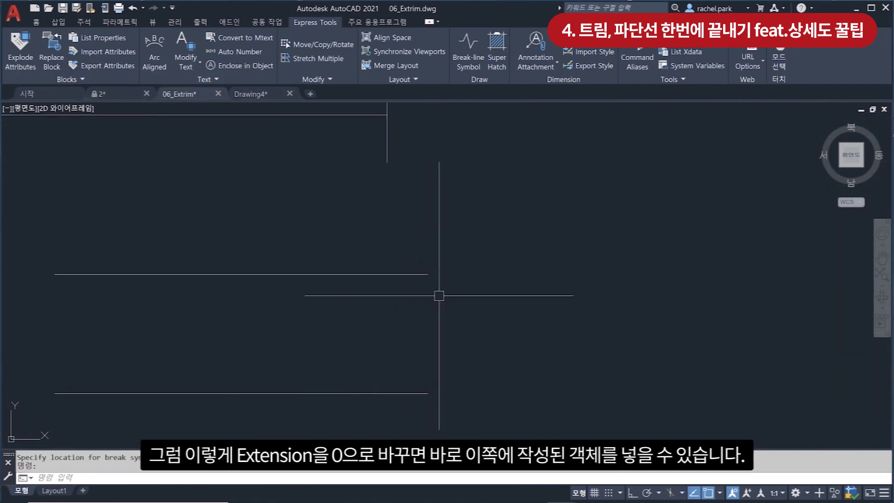
# Set the Break-line Symbol block to 2 and leave the command without placing a line
pyautogui.moveTo(440, 356); pyautogui.dragTo(459, 255, button='middle')
pyautogui.scroll(2, 454, 286)
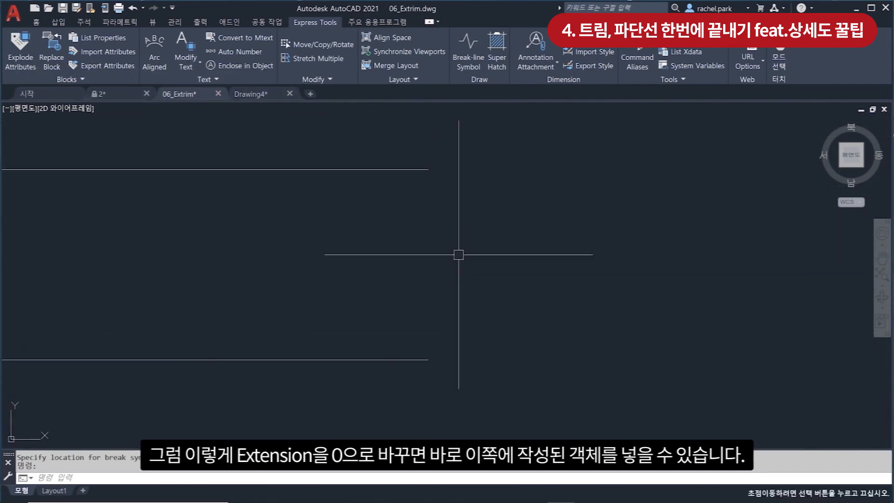
pyautogui.click(470, 39)
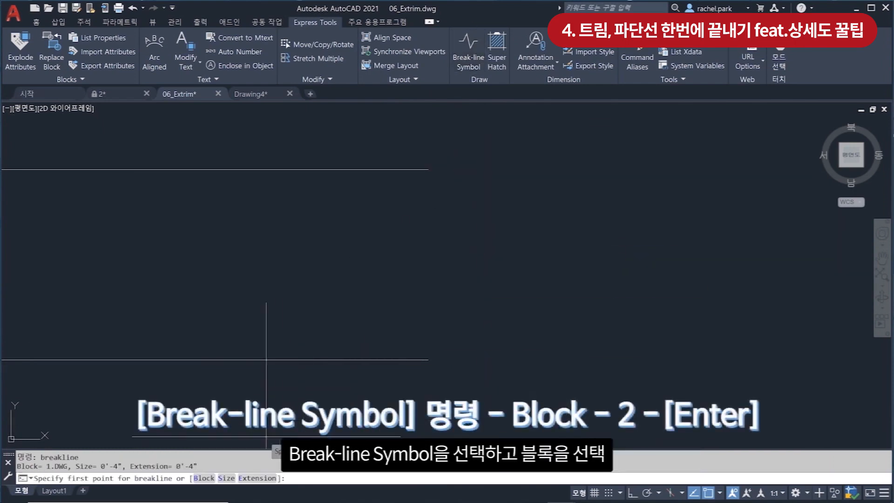
pyautogui.click(204, 478)
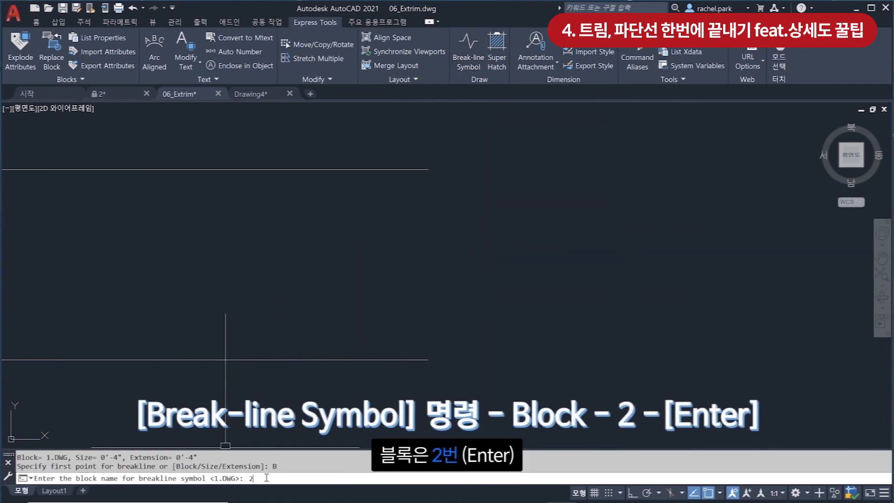
pyautogui.write('2')
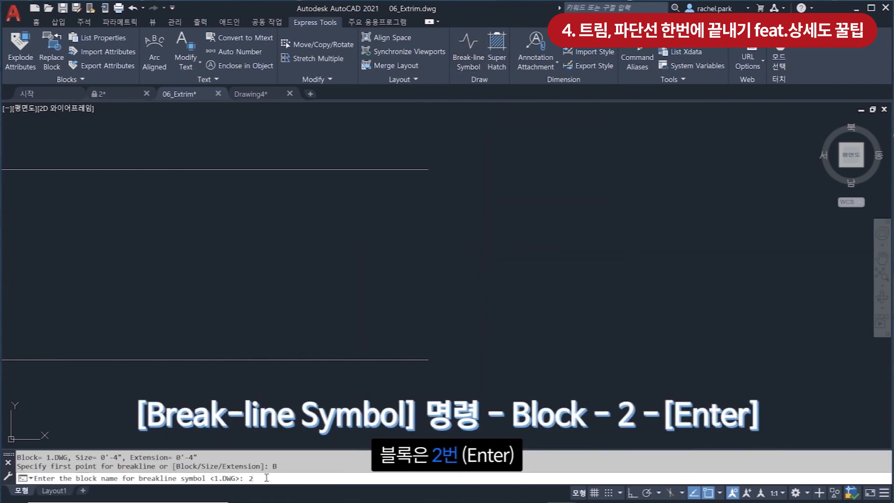
pyautogui.press('Return')
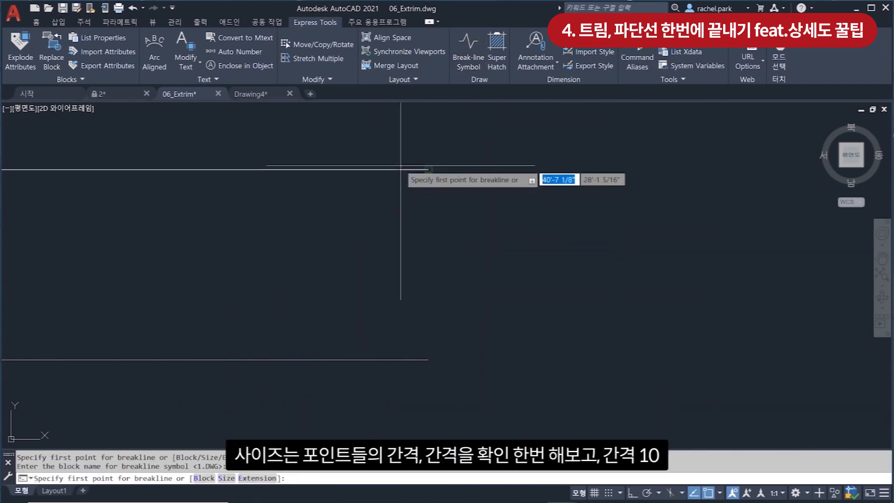
pyautogui.press('Escape')
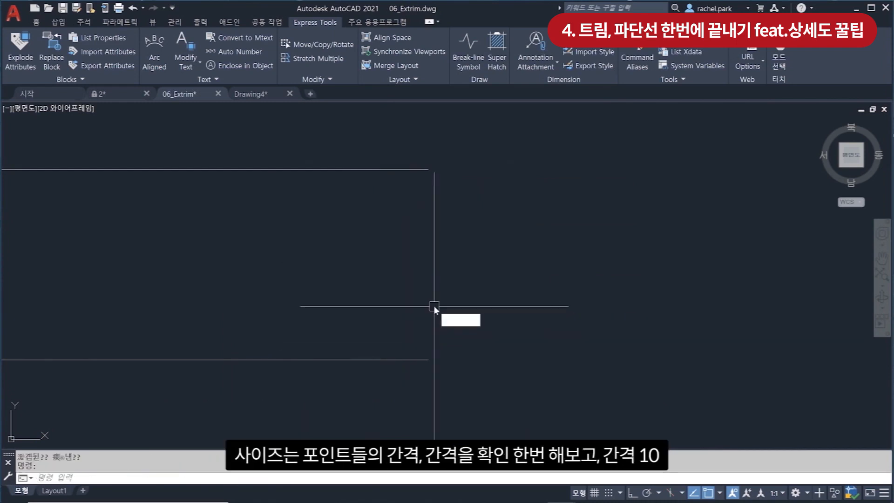
# Measure the distance between the right ends of the next pair of horizontal lines
pyautogui.write('di')
pyautogui.press('Return')
pyautogui.click(428, 169)
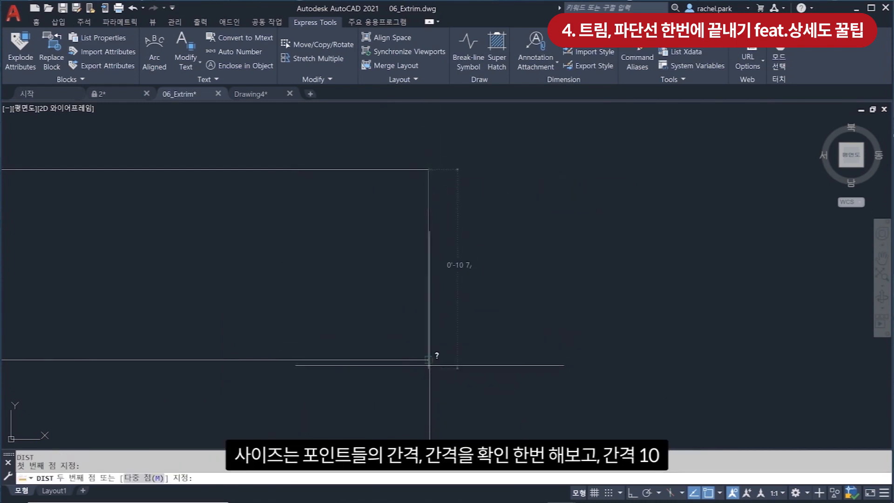
pyautogui.click(429, 359)
pyautogui.press('Escape')
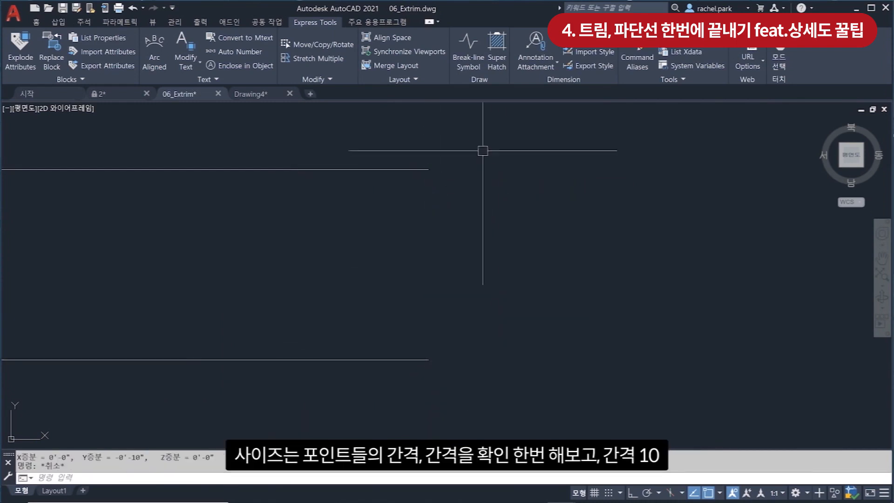
# Start another break line with block 2, setting its symbol size to 10 and its extension distance to 0
pyautogui.click(468, 51)
pyautogui.write('B')
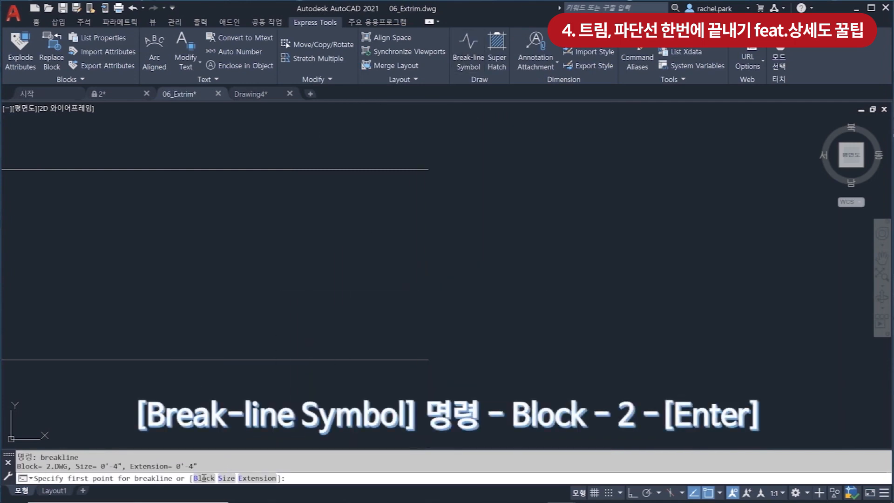
pyautogui.press('Return')
pyautogui.press('Return')
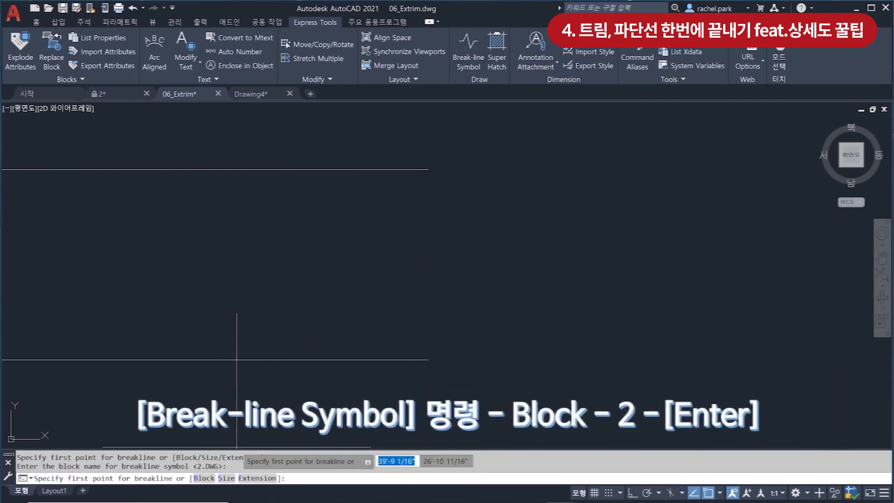
pyautogui.click(226, 480)
pyautogui.write('10')
pyautogui.press('Return')
pyautogui.click(259, 479)
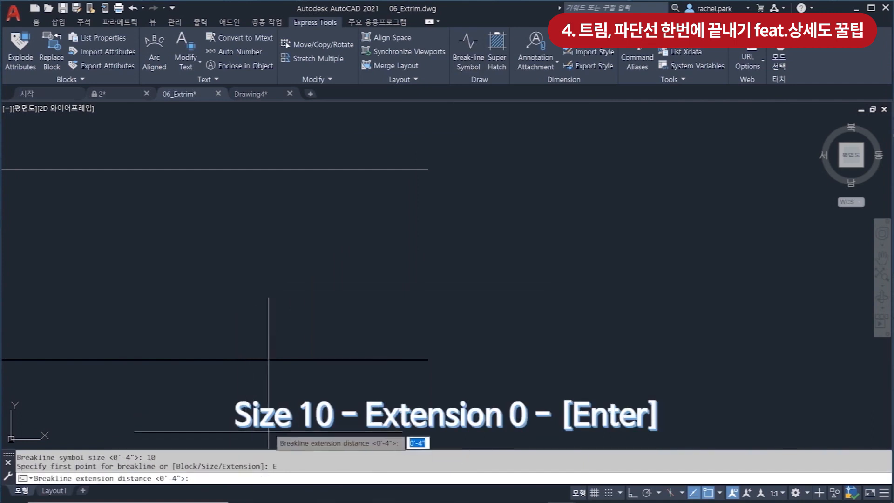
pyautogui.press('Return')
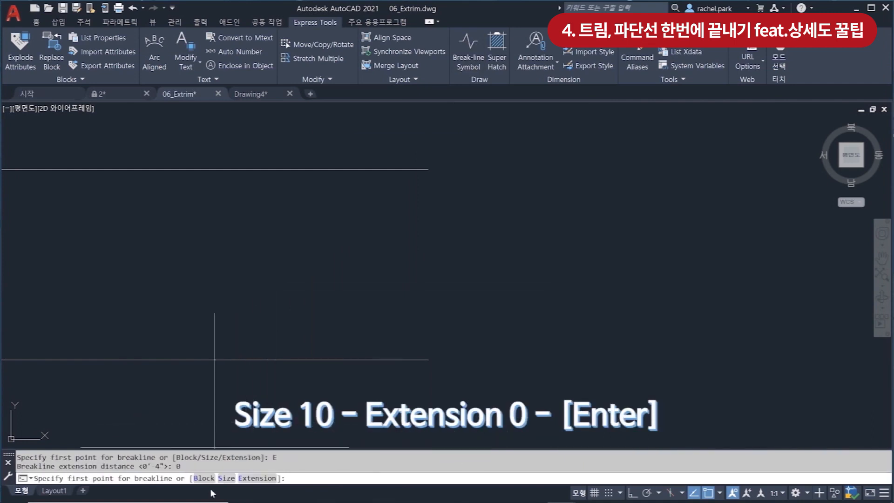
# Place the pipe-style break line between the right ends of the lowest pair of lines, with its symbol at the midpoint
pyautogui.click(428, 169)
pyautogui.click(428, 360)
pyautogui.click(428, 266)
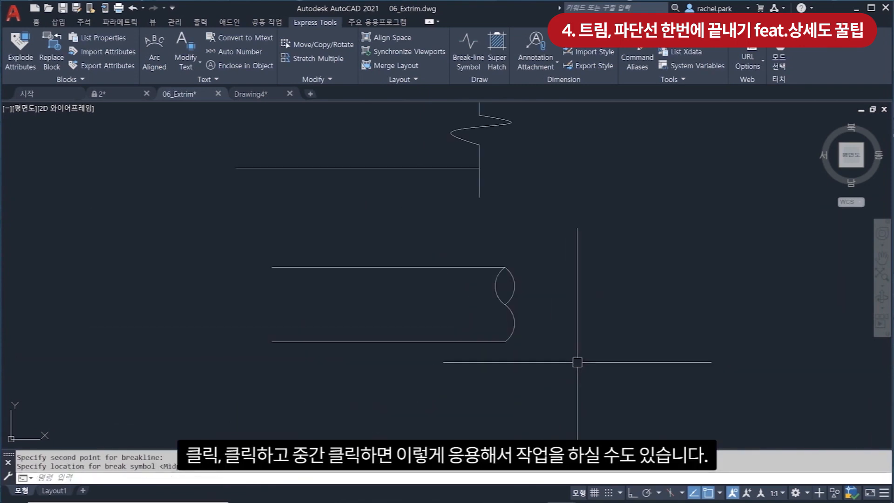
# Start the EXTRIM command in the 06_Extrim drawing
pyautogui.scroll(-4, 578, 362)
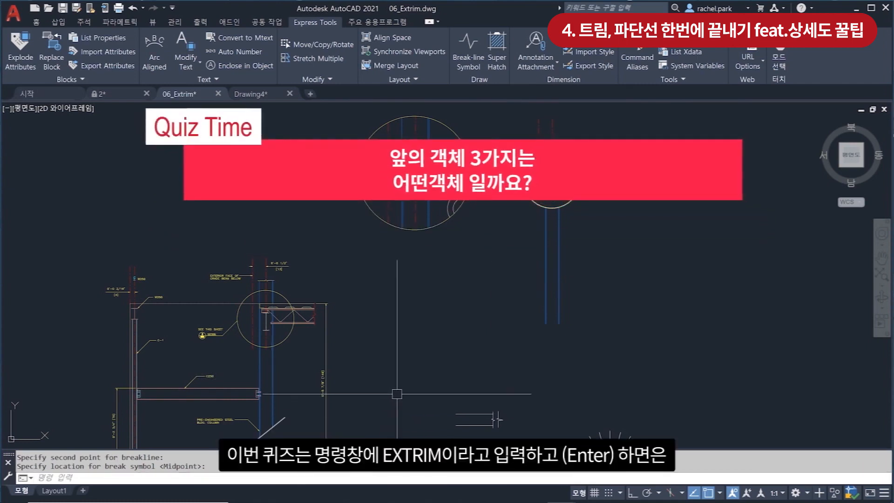
pyautogui.write('m')
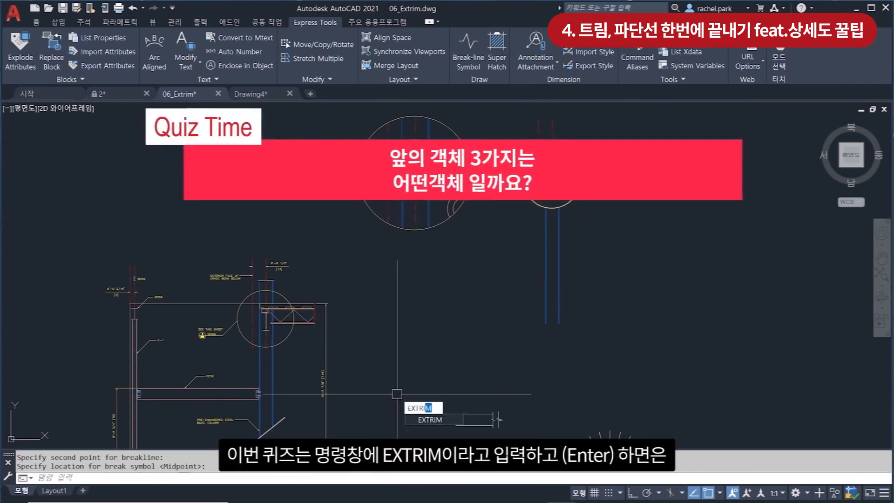
pyautogui.press('Return')
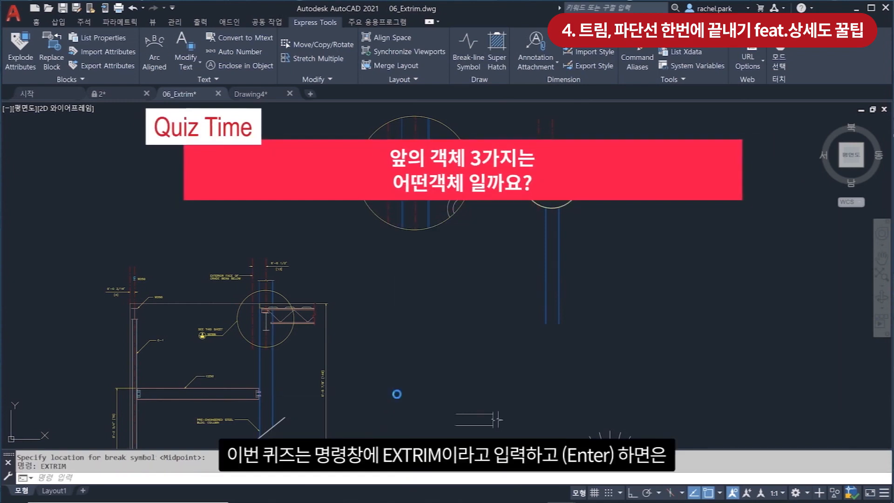